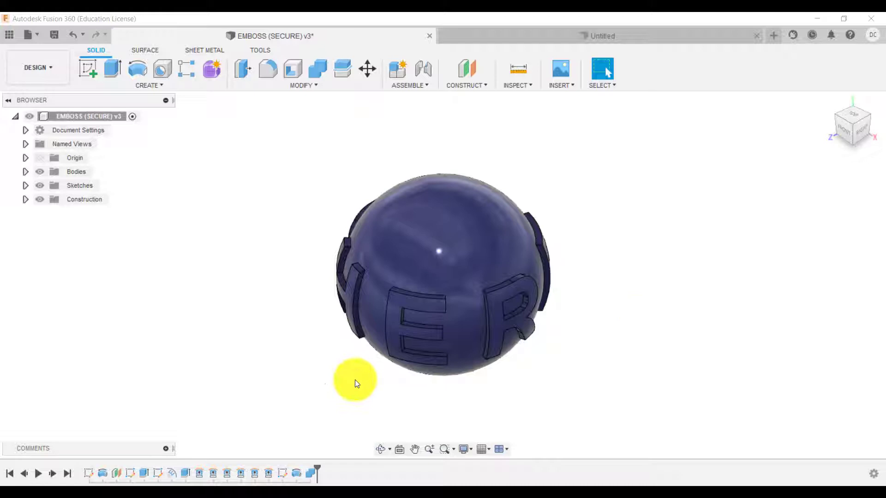
pyautogui.keyDown('shift'); pyautogui.moveTo(346, 372); pyautogui.dragTo(257, 273, button='middle'); pyautogui.keyUp('shift')
pyautogui.press('Escape')
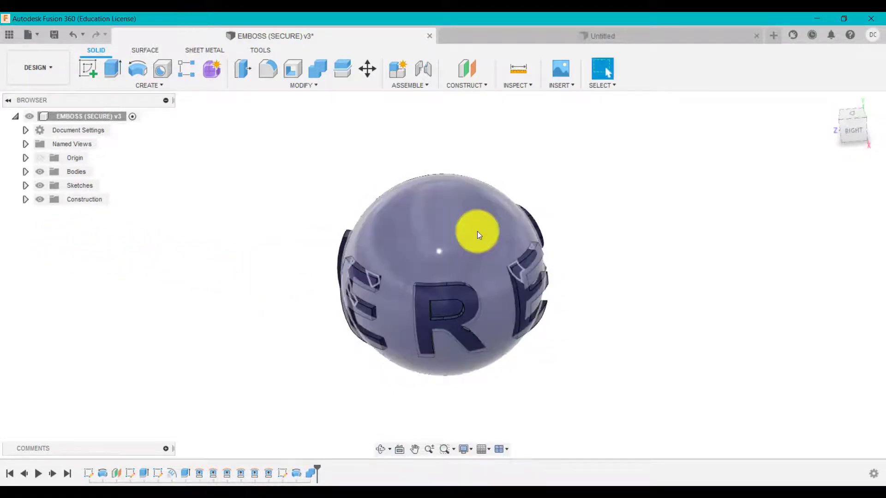
pyautogui.click(829, 102)
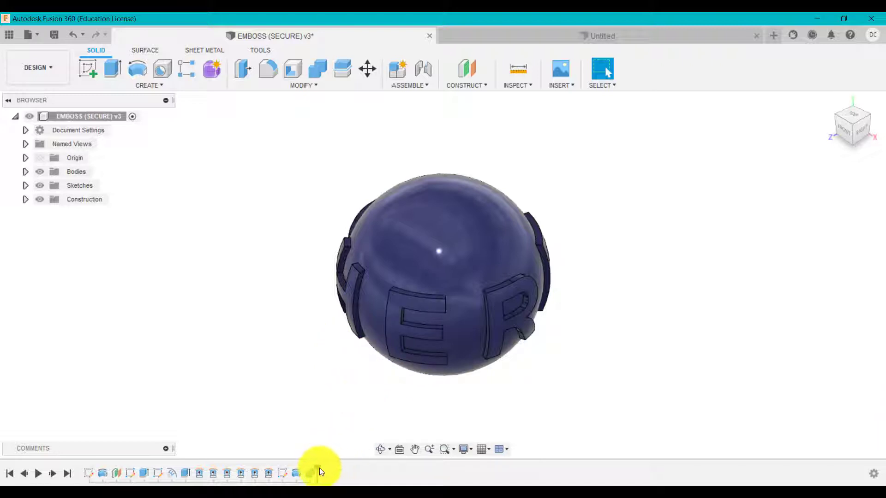
# Roll the EMBOSS (SECURE) v3 timeline back to just after the first revolve and inspect the sphere's base sketch.
pyautogui.moveTo(317, 469); pyautogui.dragTo(97, 453)
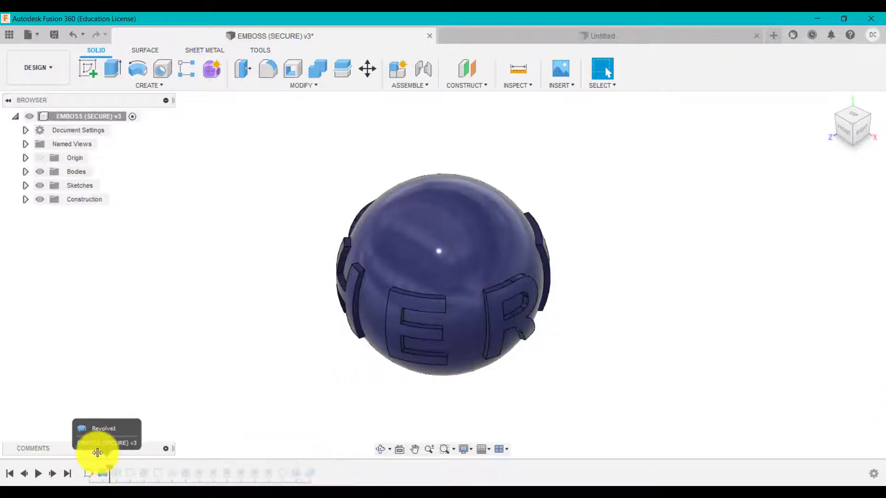
pyautogui.rightClick(88, 468)
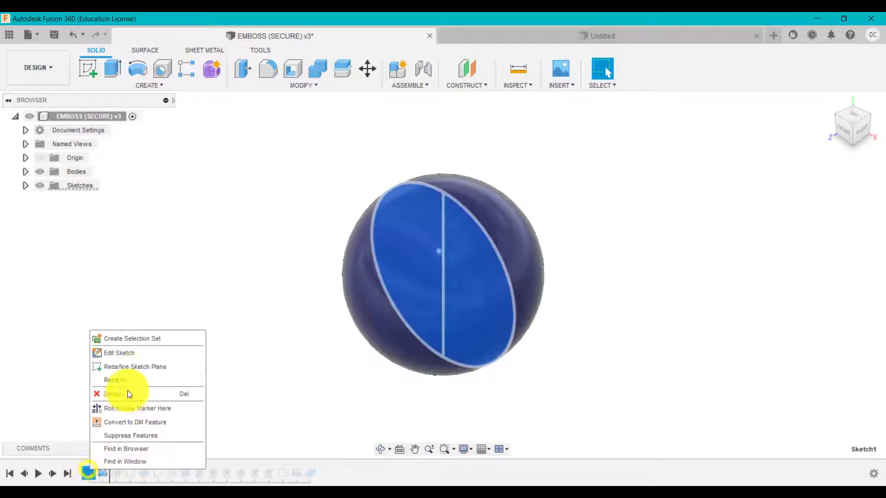
pyautogui.click(133, 353)
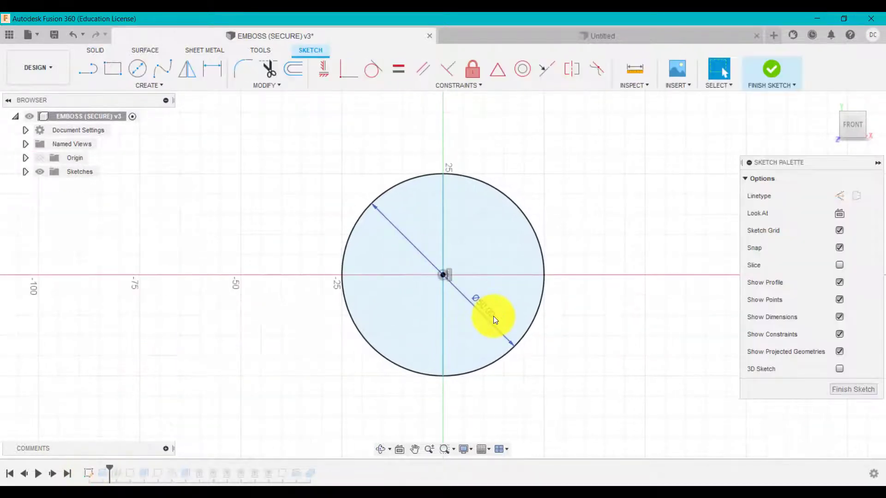
pyautogui.click(769, 75)
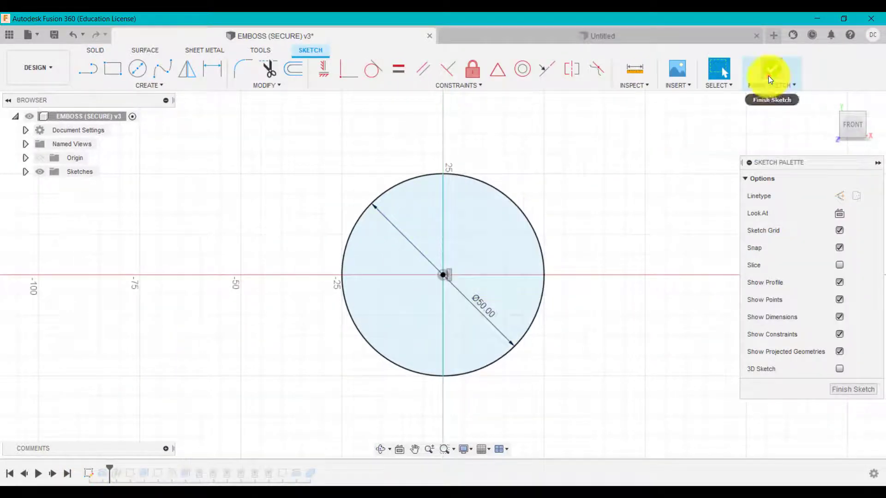
# In the untitled design, start a sketch on the front (XY) plane and draw a 50 mm diameter circle centred on the origin.
pyautogui.click(595, 36)
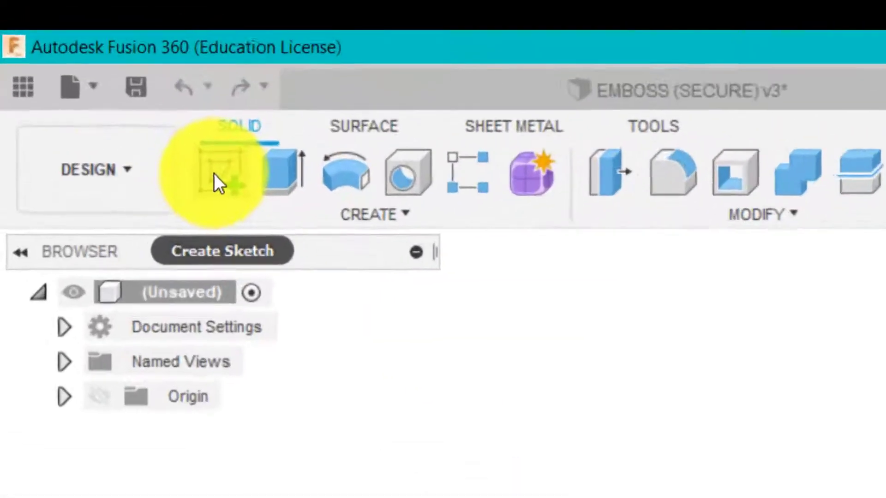
pyautogui.click(105, 84)
pyautogui.click(551, 310)
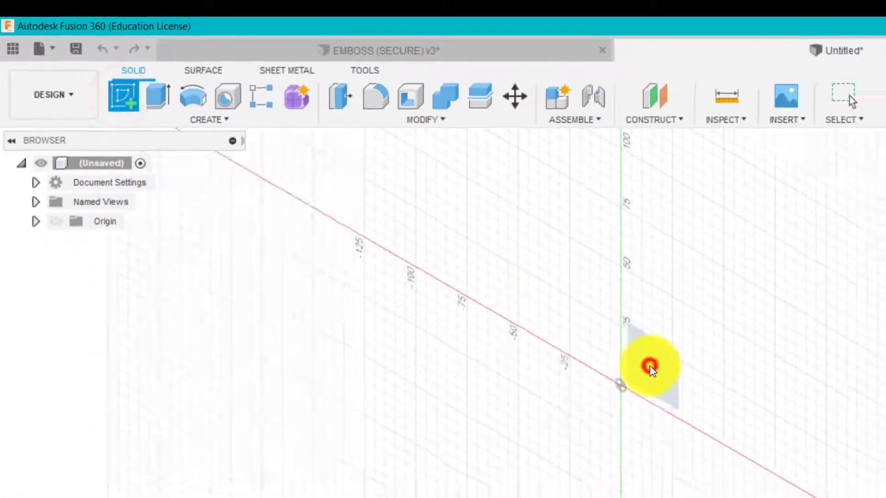
pyautogui.press('c')
pyautogui.click(414, 308)
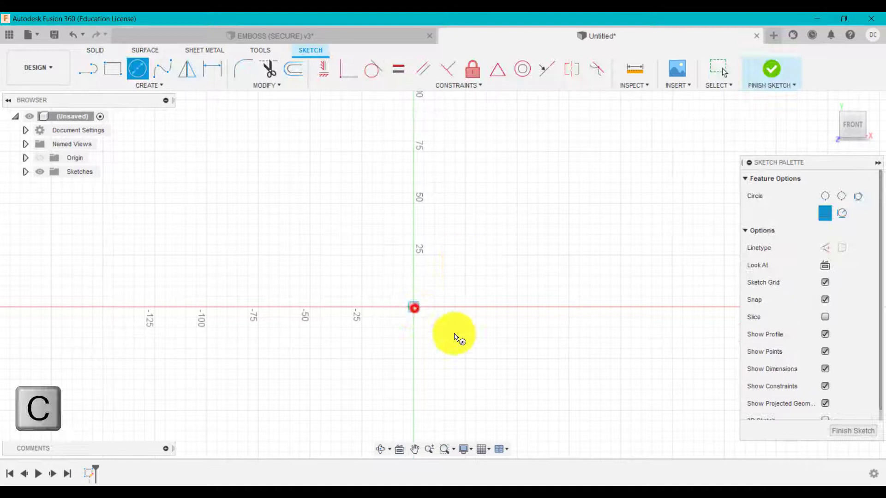
pyautogui.write('50')
pyautogui.press('Return')
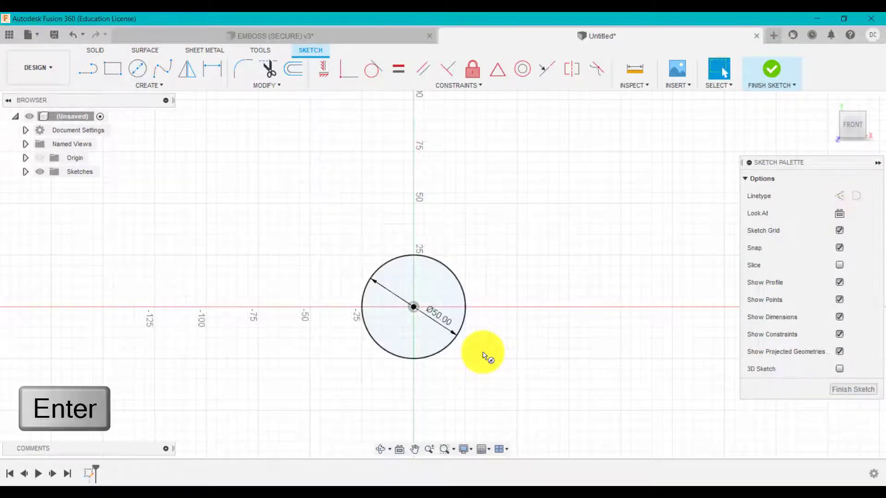
# Draw a vertical line through the circle's centre from its topmost to its bottommost point.
pyautogui.press('l')
pyautogui.scroll(3, 429, 288)
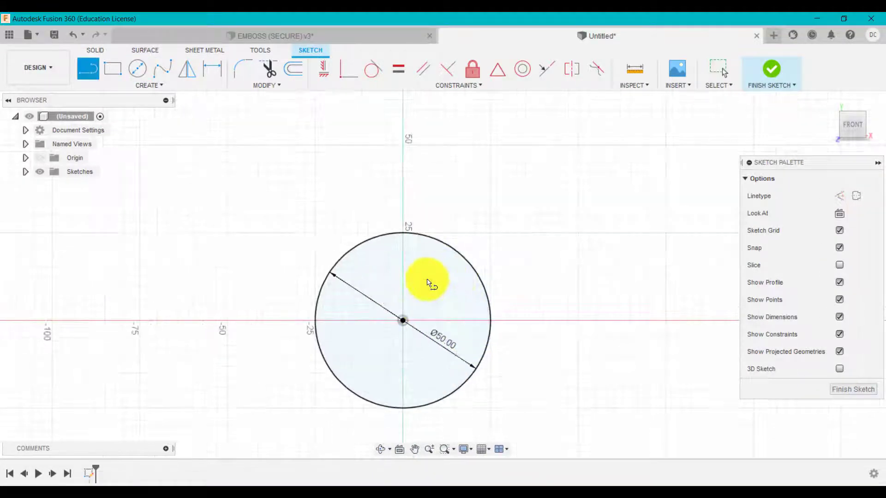
pyautogui.press('l')
pyautogui.click(403, 233)
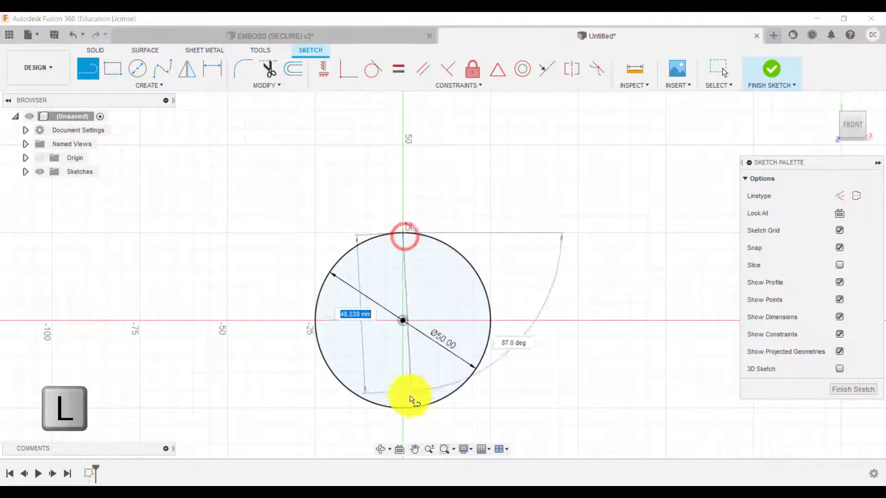
pyautogui.doubleClick(403, 408)
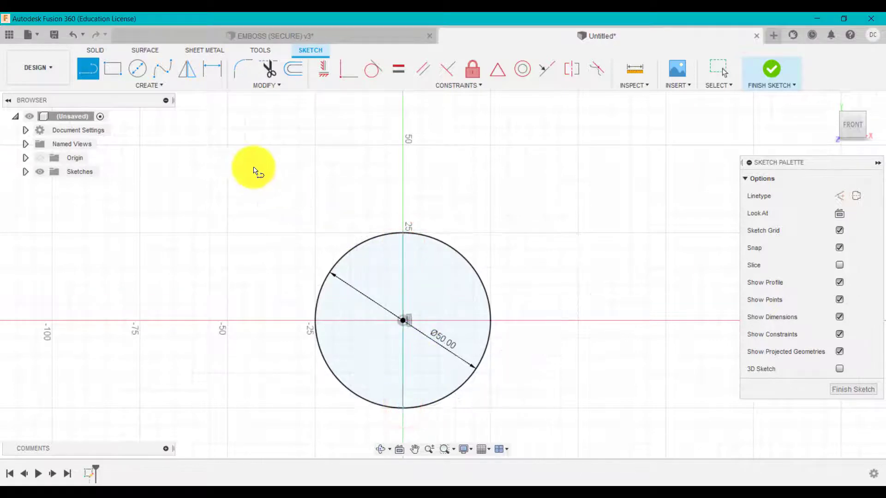
# Revolve one half of the circle around the vertical centre line as a full revolution, creating a new spherical body.
pyautogui.click(94, 50)
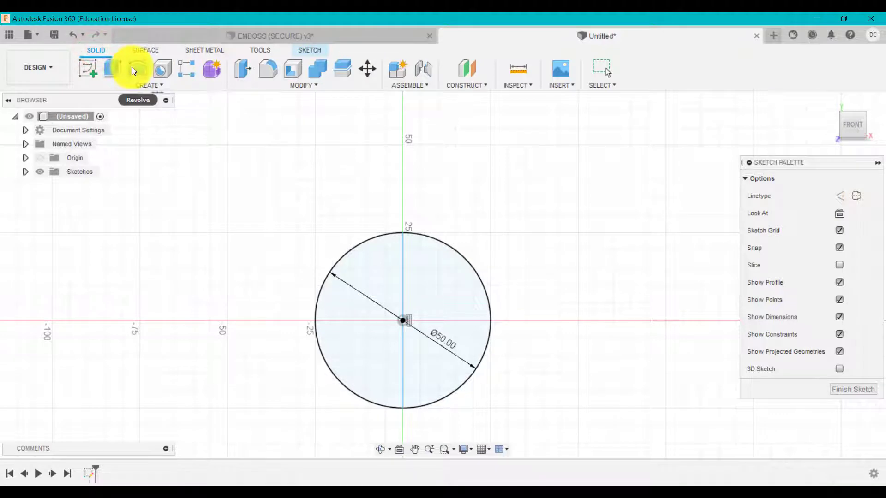
pyautogui.click(138, 85)
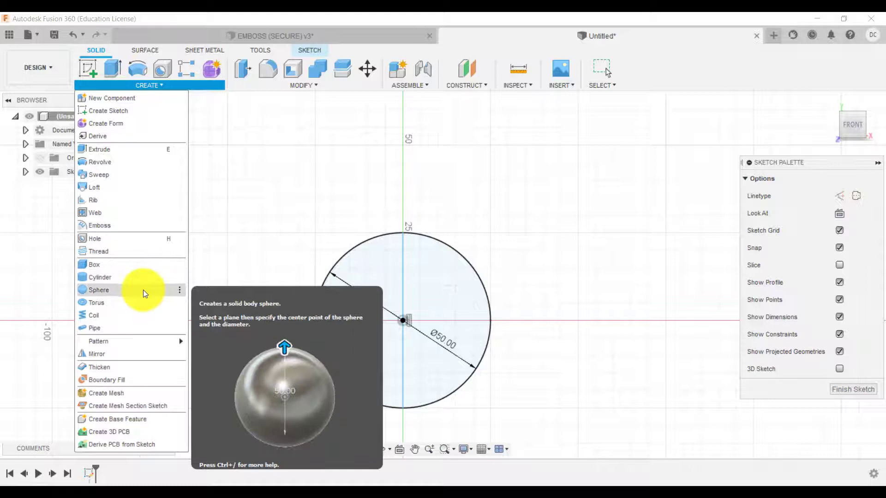
pyautogui.click(137, 69)
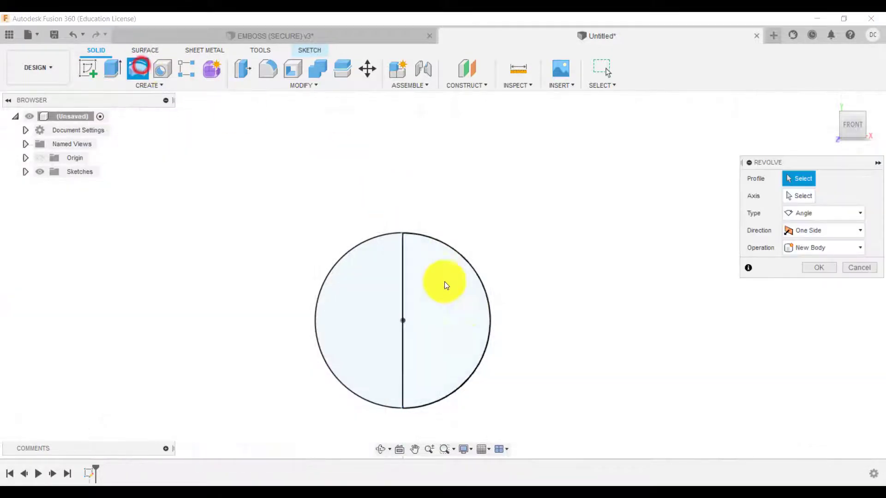
pyautogui.click(462, 320)
pyautogui.click(807, 197)
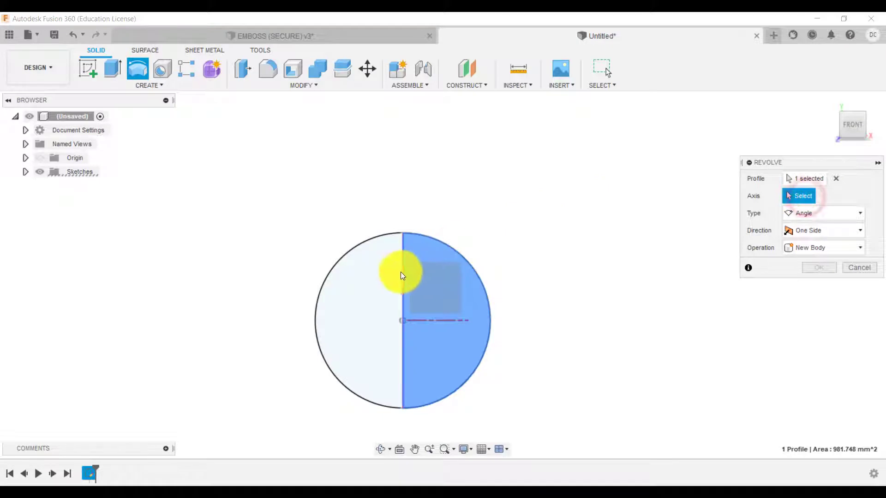
pyautogui.click(402, 273)
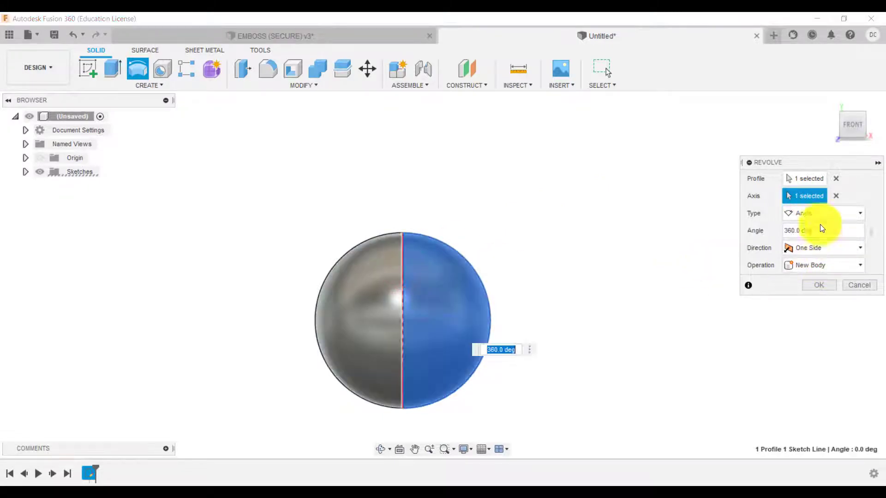
pyautogui.click(820, 213)
pyautogui.click(811, 255)
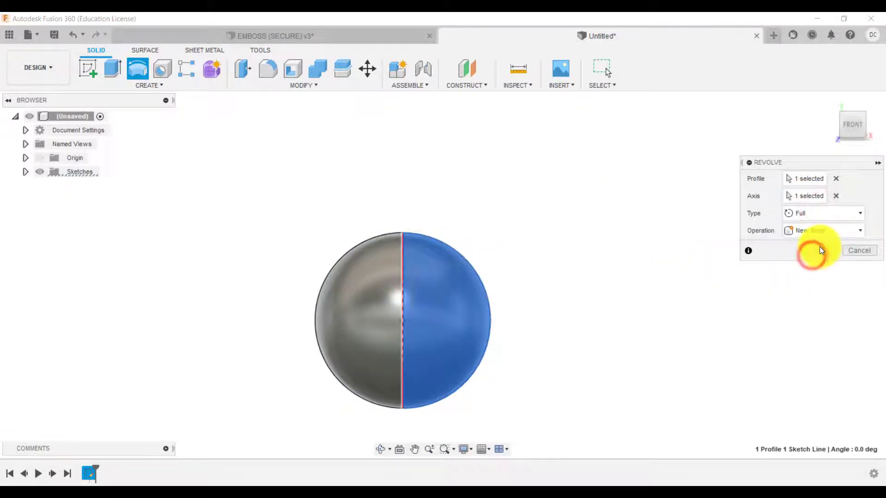
pyautogui.click(819, 247)
pyautogui.click(829, 102)
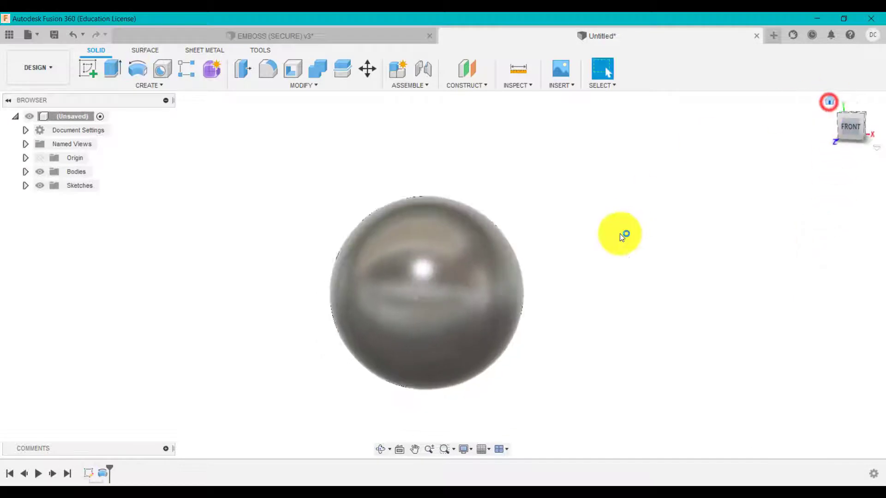
# In EMBOSS (SECURE) v3, advance the timeline past the construction plane, show Plane1 and examine its position relative to the sphere.
pyautogui.click(366, 36)
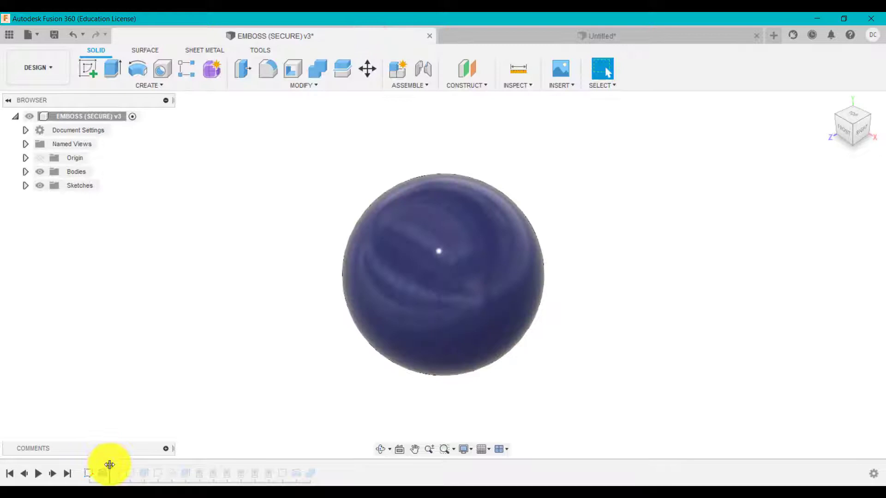
pyautogui.moveTo(110, 467); pyautogui.dragTo(123, 467)
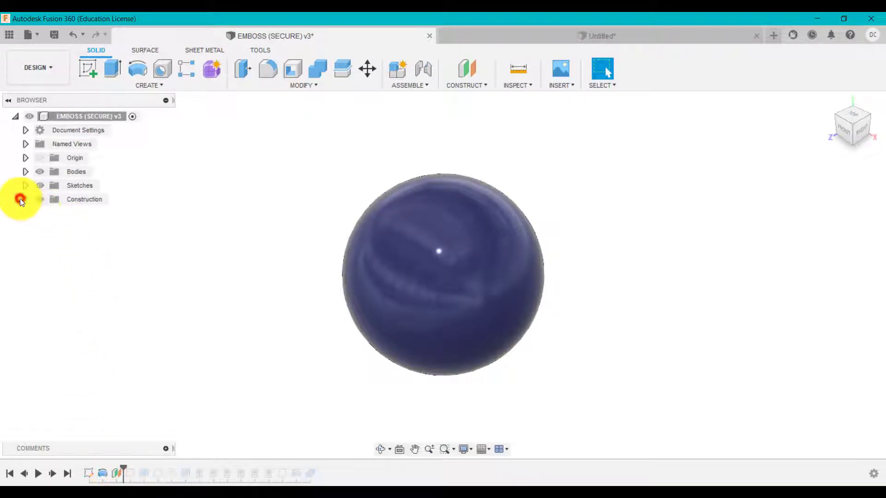
pyautogui.click(20, 199)
pyautogui.click(49, 213)
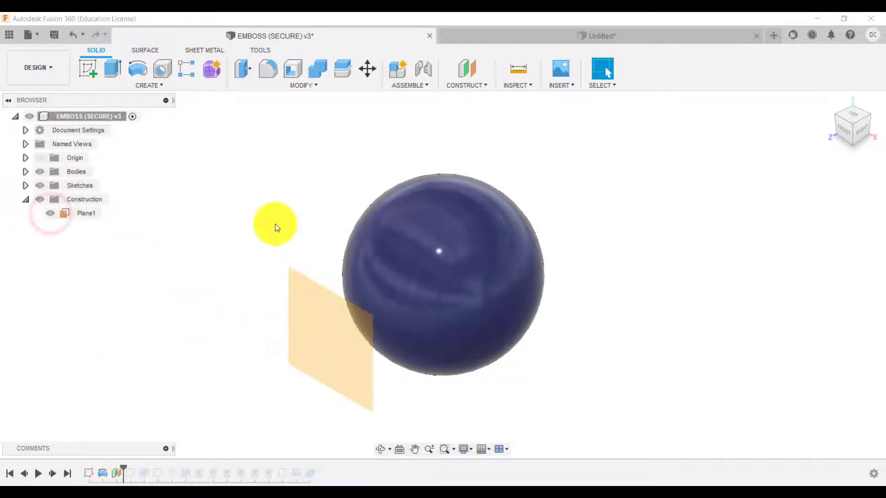
pyautogui.keyDown('shift'); pyautogui.moveTo(275, 224); pyautogui.dragTo(253, 233, button='middle'); pyautogui.keyUp('shift')
pyautogui.click(272, 334)
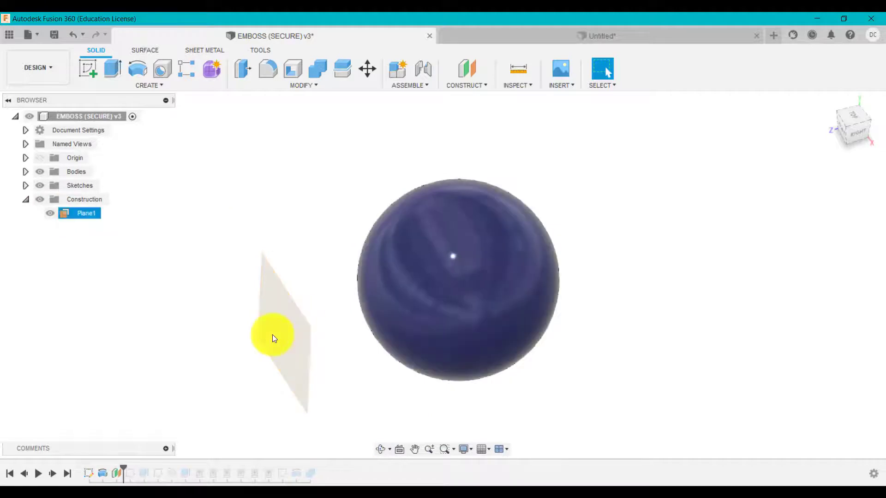
pyautogui.click(331, 358)
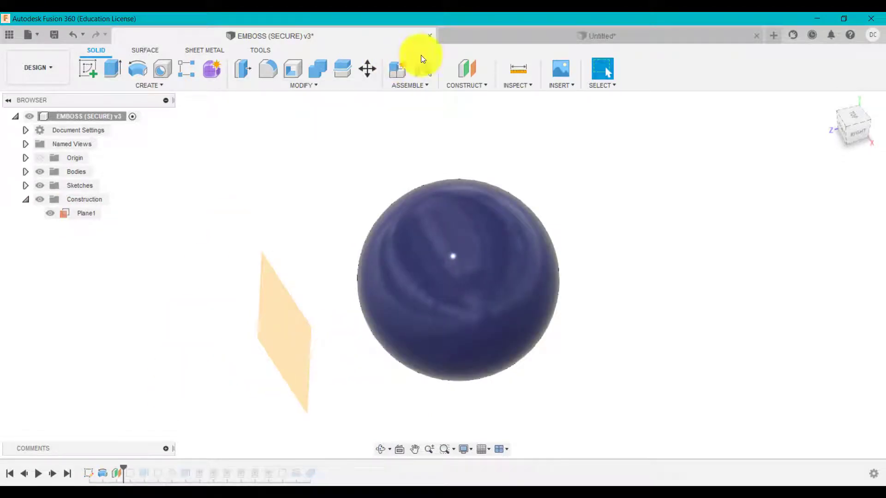
# In the untitled design, show the origin and create a construction plane offset 35 mm from the XY plane, in front of the sphere.
pyautogui.click(474, 34)
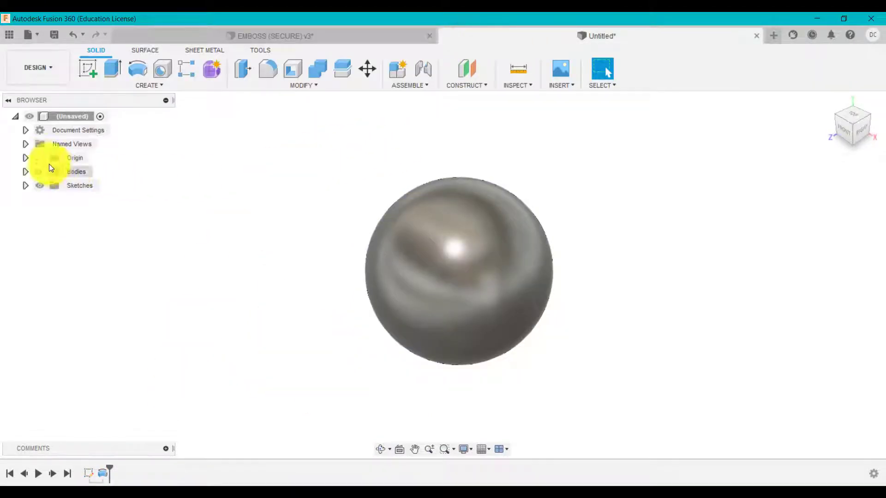
pyautogui.click(39, 158)
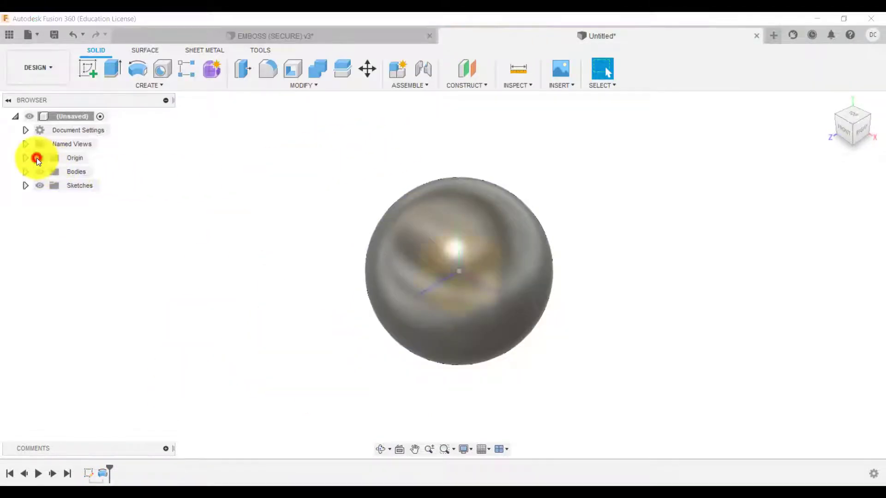
pyautogui.click(486, 84)
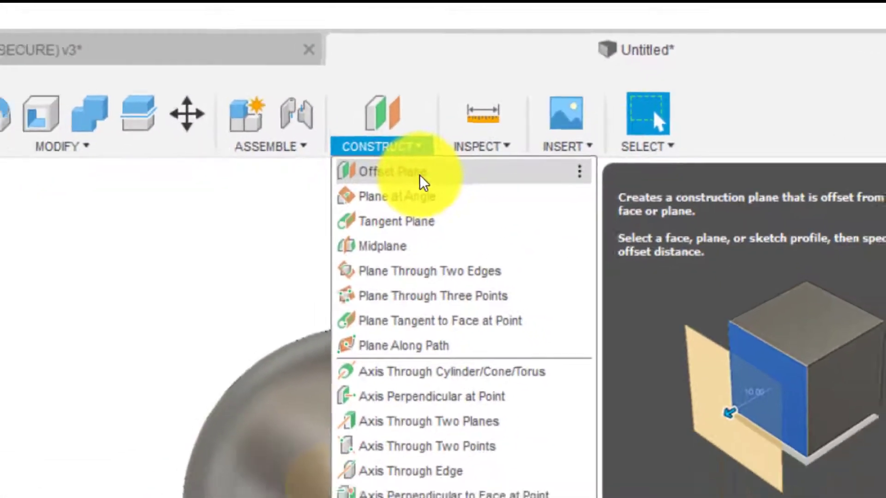
pyautogui.click(401, 194)
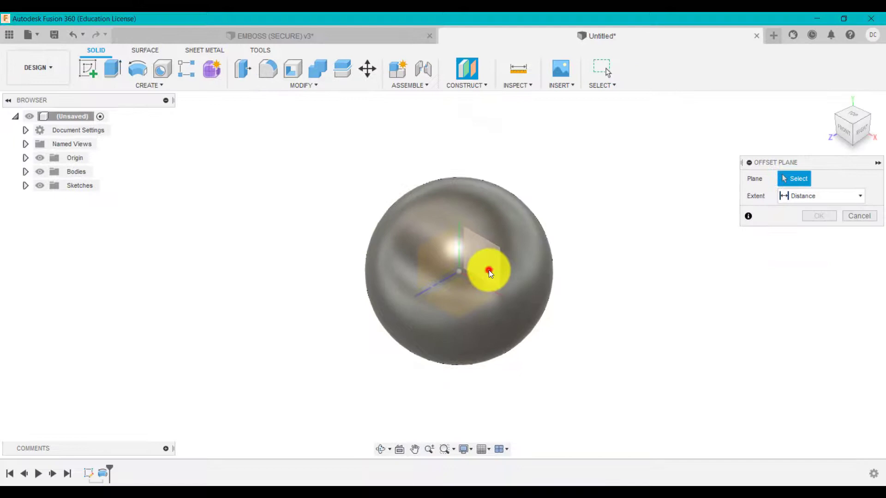
pyautogui.click(489, 272)
pyautogui.moveTo(489, 271); pyautogui.dragTo(362, 339)
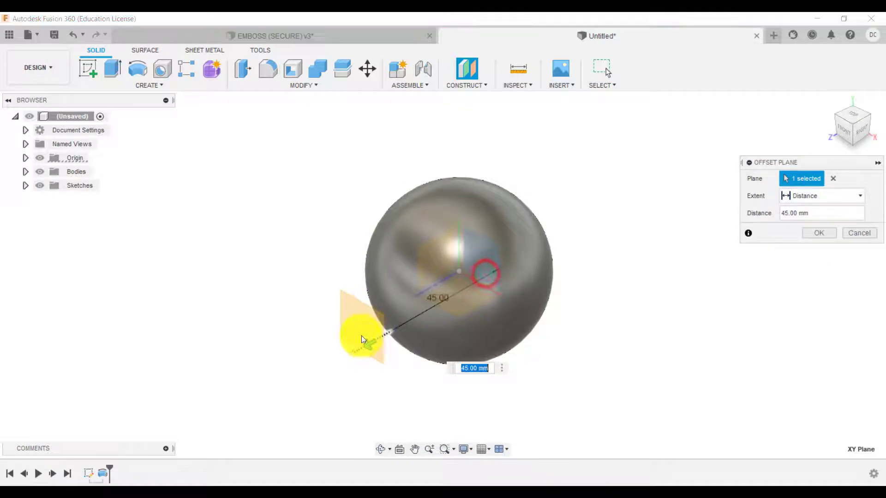
pyautogui.click(846, 110)
pyautogui.click(853, 113)
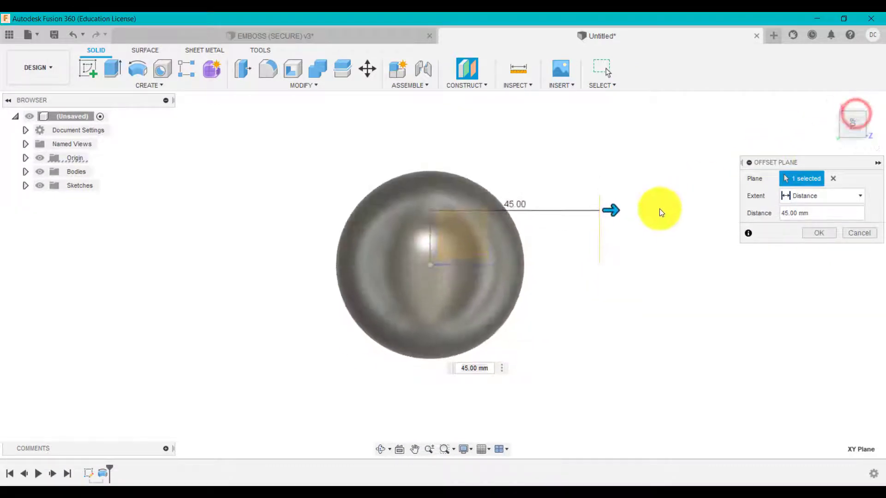
pyautogui.moveTo(613, 210); pyautogui.dragTo(570, 216)
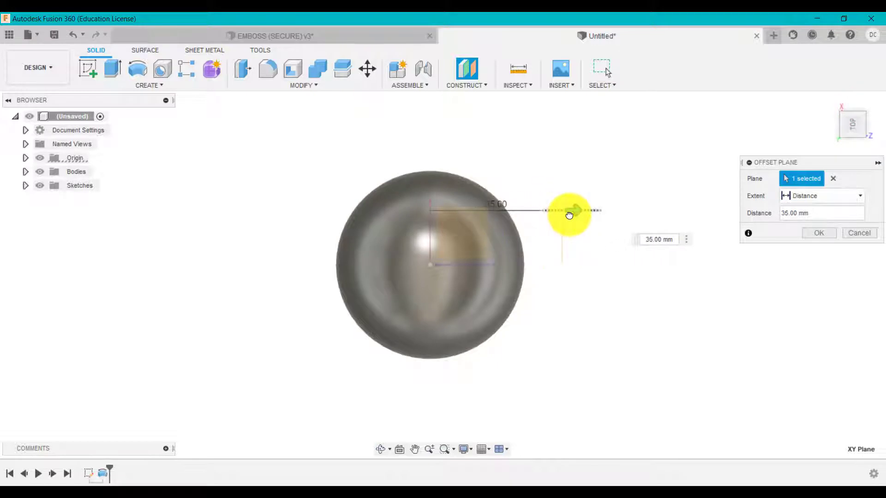
pyautogui.click(828, 232)
pyautogui.click(826, 100)
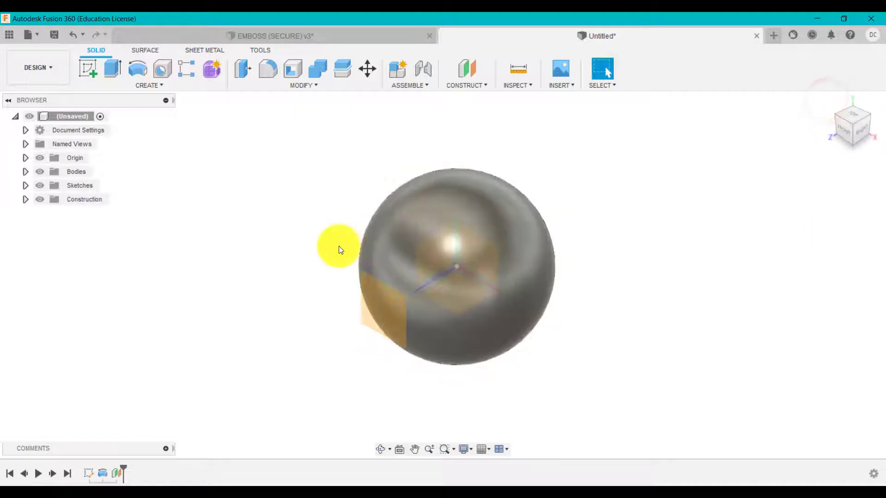
# In EMBOSS (SECURE) v3, advance the timeline past the sketch following the construction plane and examine its circle on the sphere.
pyautogui.click(370, 35)
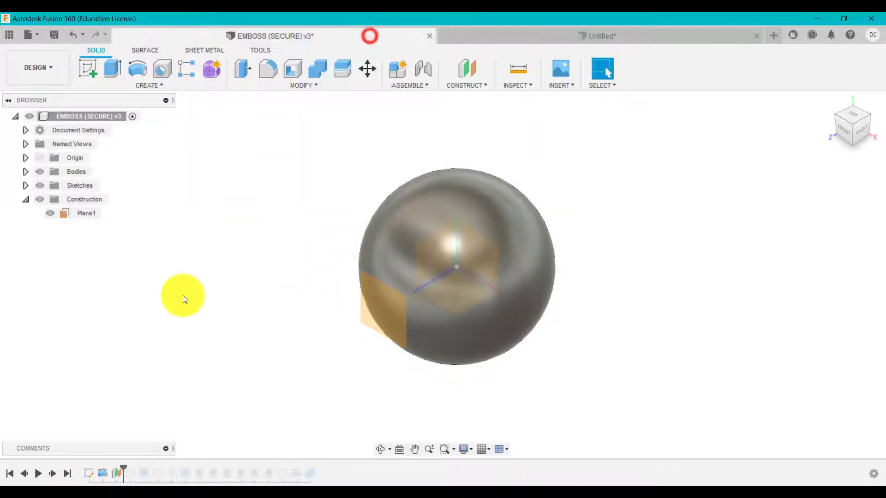
pyautogui.click(121, 469)
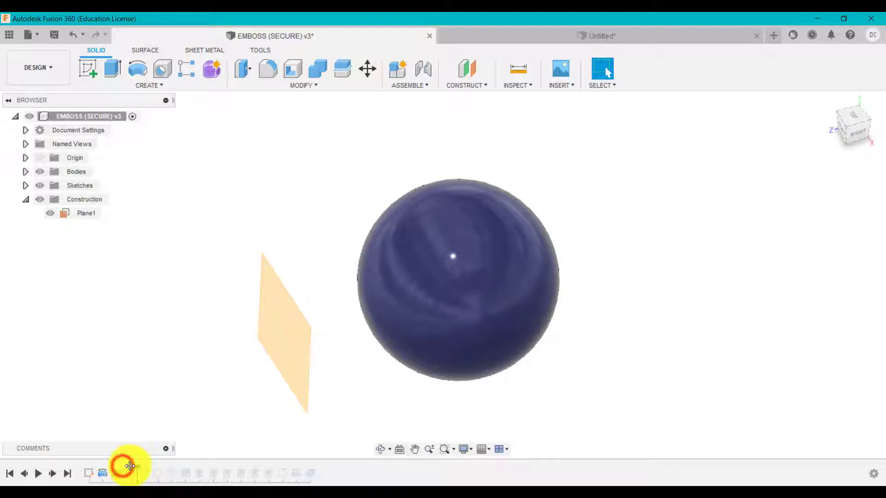
pyautogui.click(132, 474)
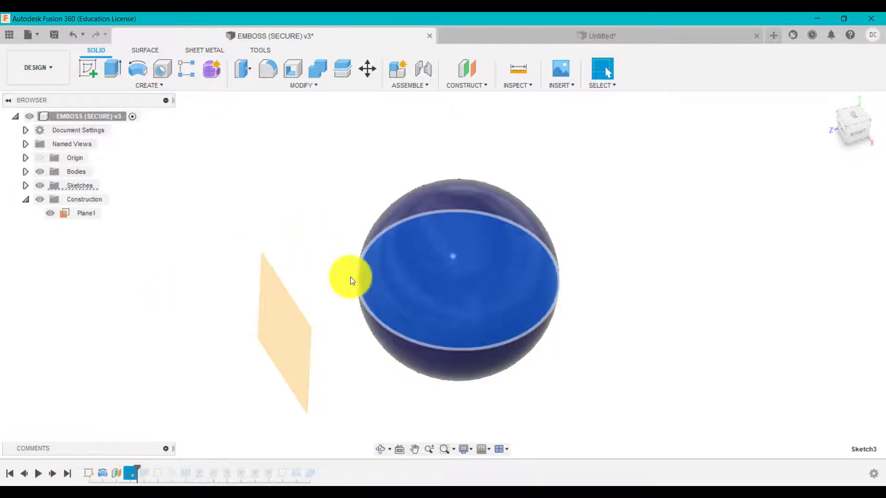
# In the untitled design, sketch a 50 mm diameter circle centred on the origin on the horizontal origin plane and finish the sketch.
pyautogui.click(465, 37)
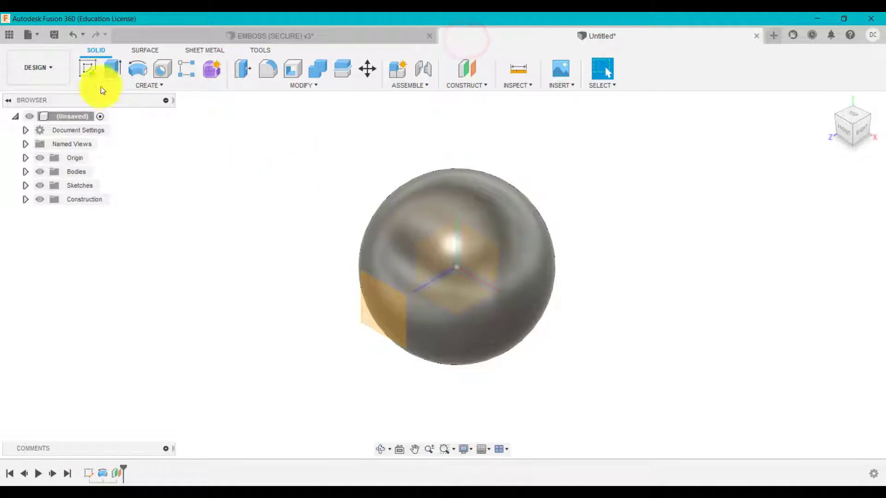
pyautogui.click(92, 71)
pyautogui.click(450, 292)
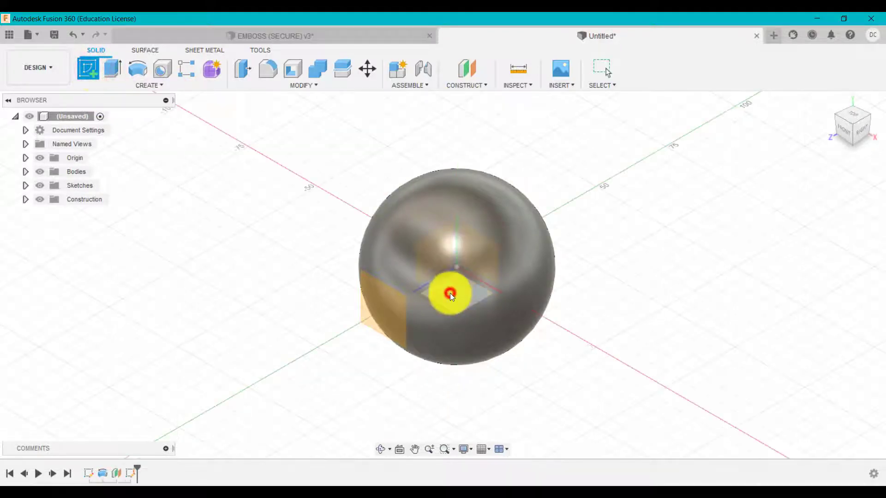
pyautogui.press('c')
pyautogui.click(416, 238)
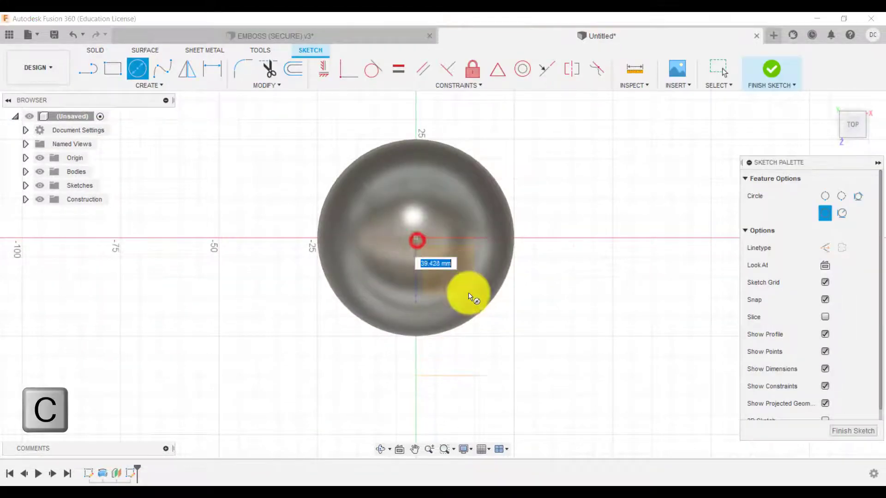
pyautogui.write('50')
pyautogui.press('Return')
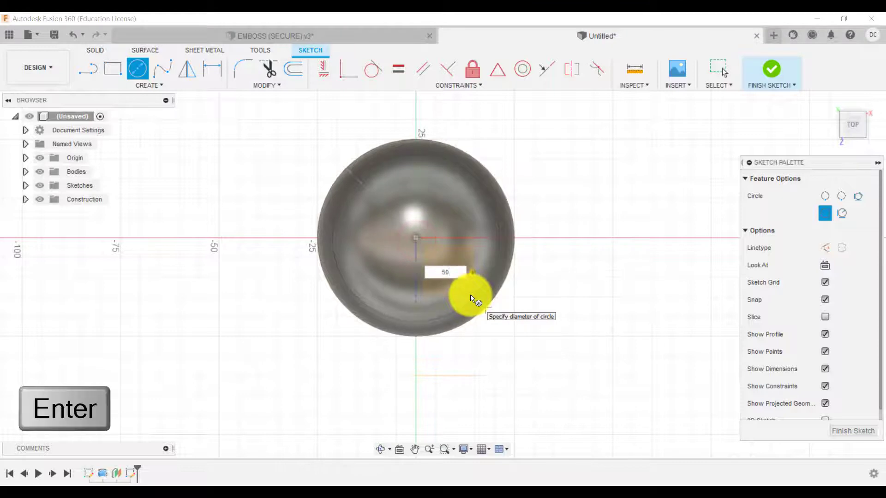
pyautogui.click(768, 65)
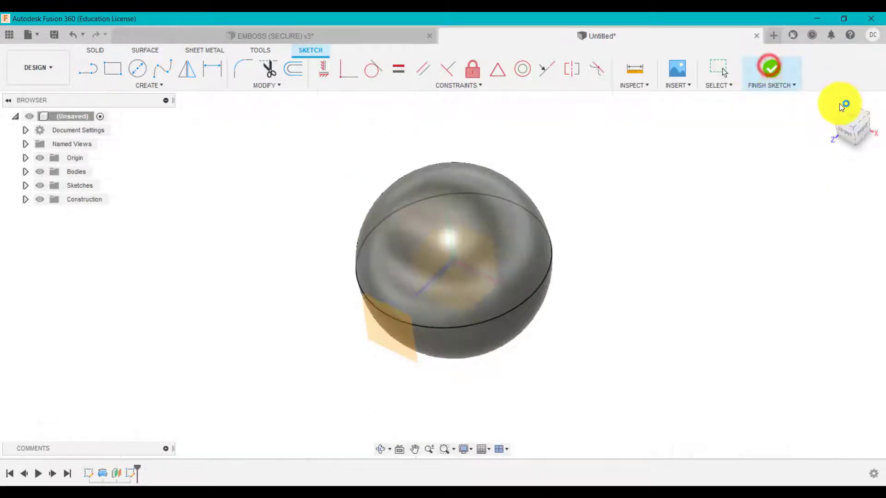
# In EMBOSS (SECURE) v3, advance the timeline past the first extrusion and examine the cylinder and the list of bodies.
pyautogui.click(405, 35)
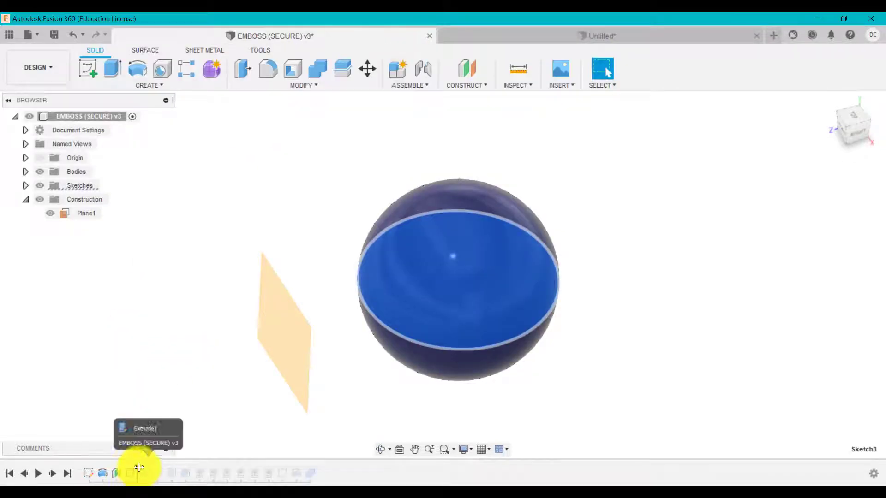
pyautogui.moveTo(139, 468); pyautogui.dragTo(151, 468)
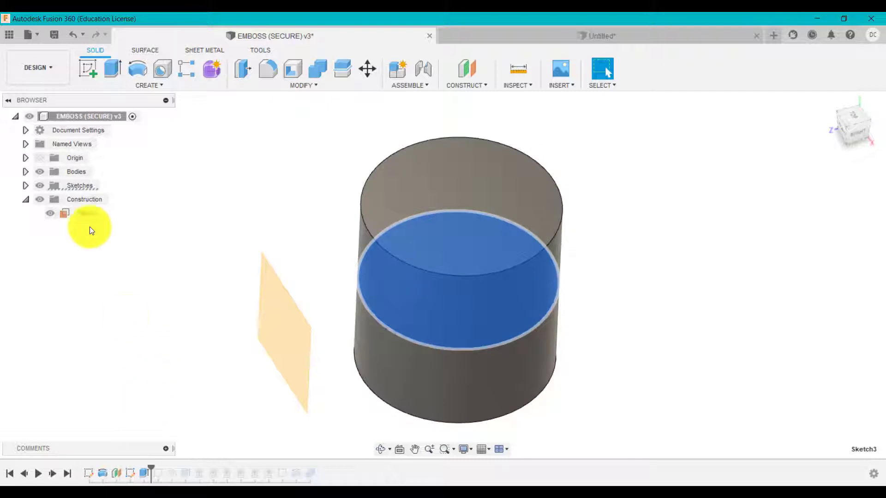
pyautogui.click(26, 171)
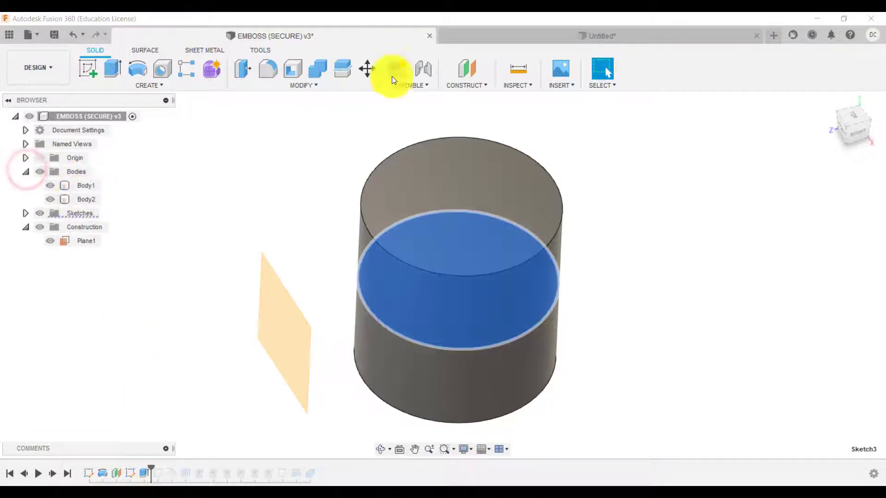
# In the untitled design, extrude the circle symmetrically by 35 mm as a new body and expand the list of bodies.
pyautogui.click(493, 37)
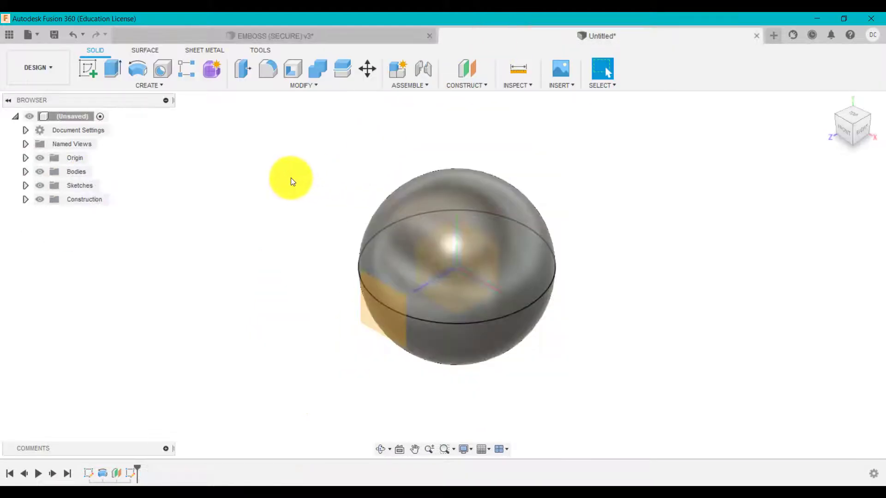
pyautogui.click(117, 73)
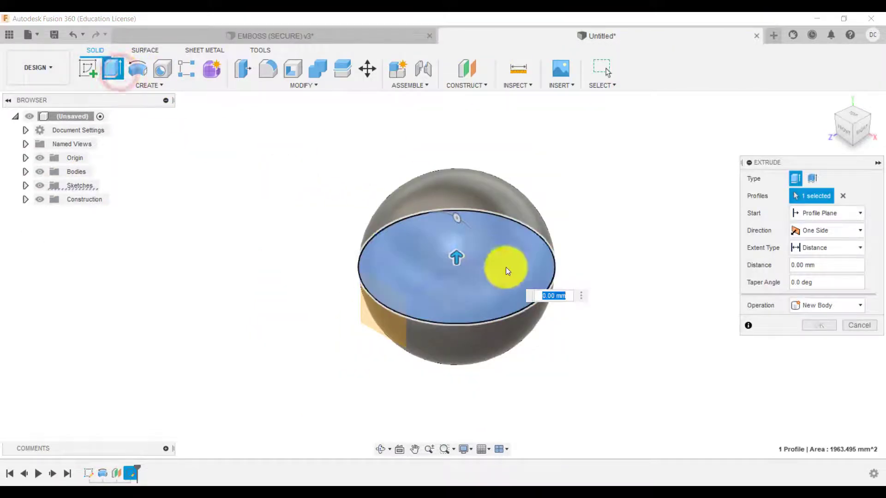
pyautogui.click(843, 196)
pyautogui.click(546, 273)
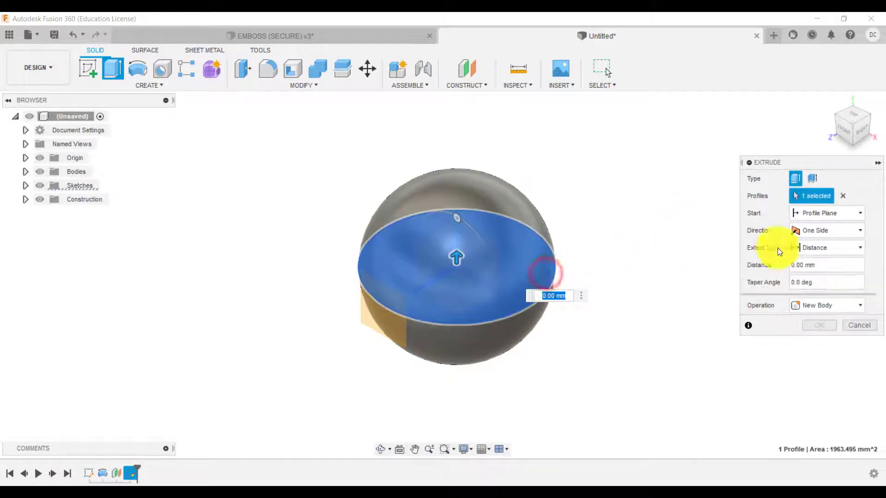
pyautogui.click(828, 229)
pyautogui.click(829, 272)
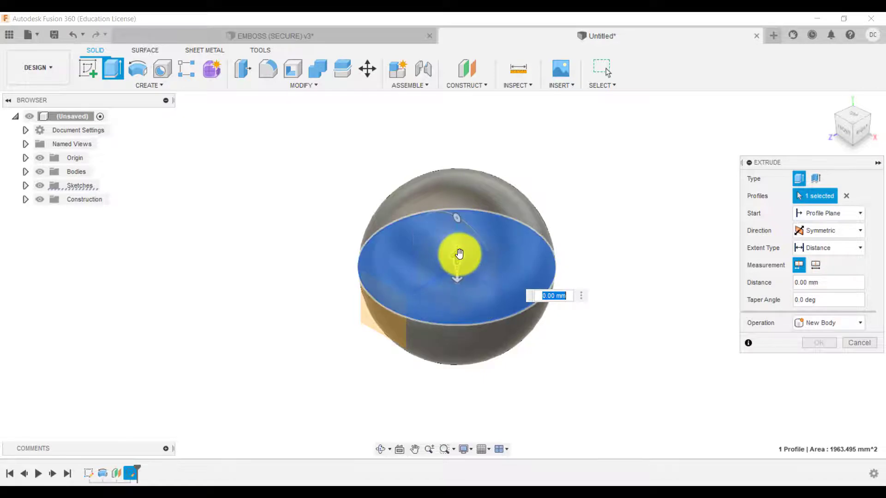
pyautogui.moveTo(459, 255); pyautogui.dragTo(450, 152)
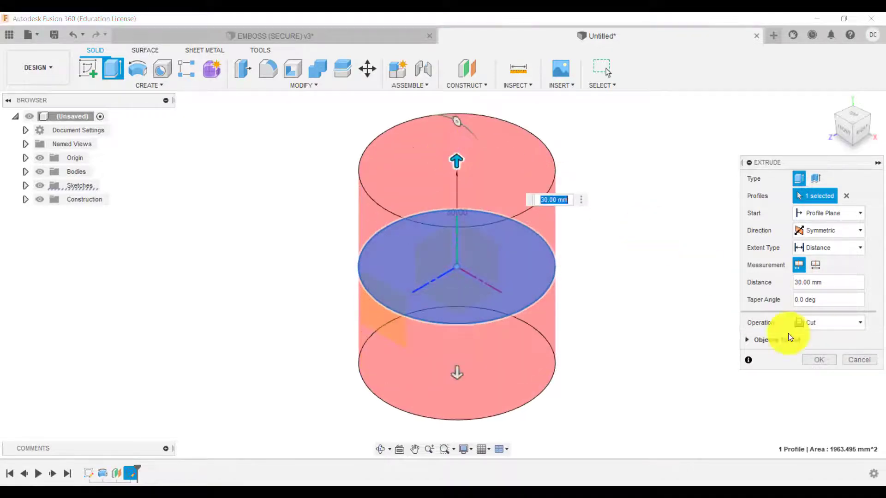
pyautogui.click(819, 324)
pyautogui.click(832, 374)
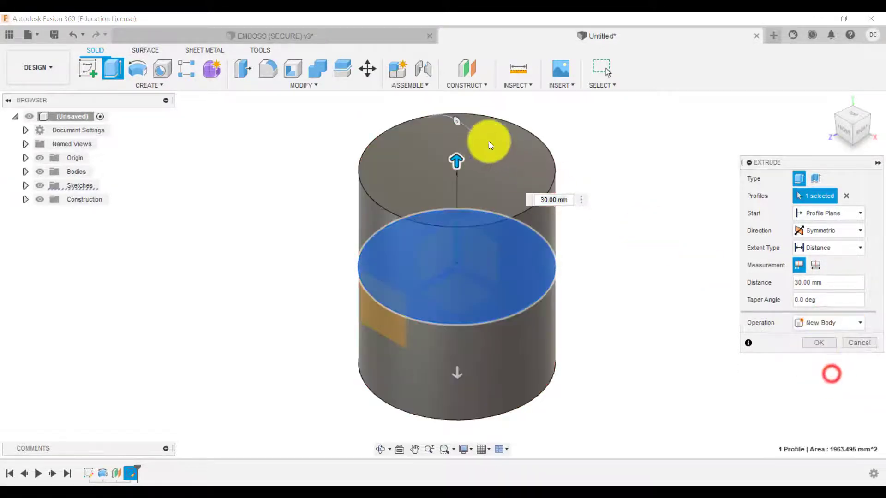
pyautogui.moveTo(456, 161); pyautogui.dragTo(455, 198)
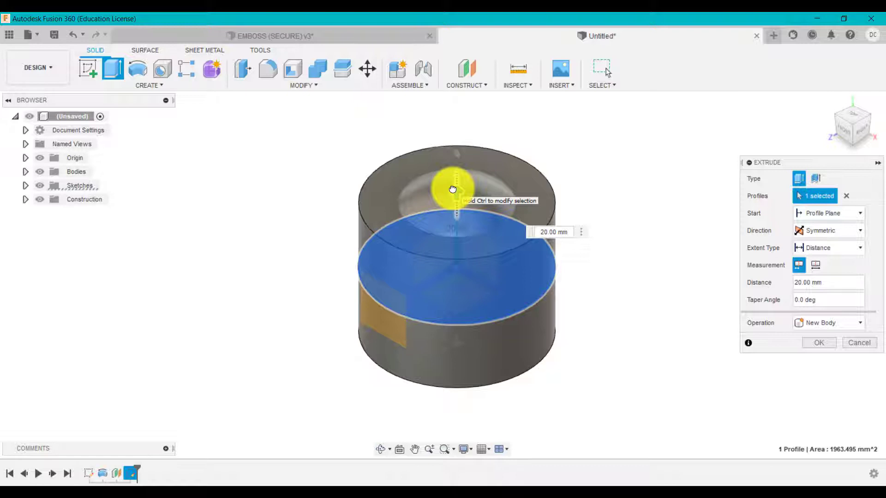
pyautogui.moveTo(452, 190); pyautogui.dragTo(440, 137)
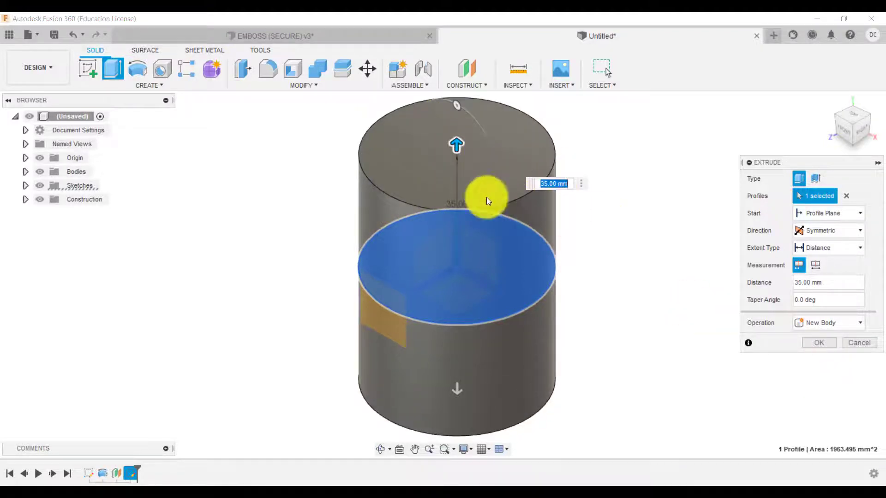
pyautogui.click(811, 345)
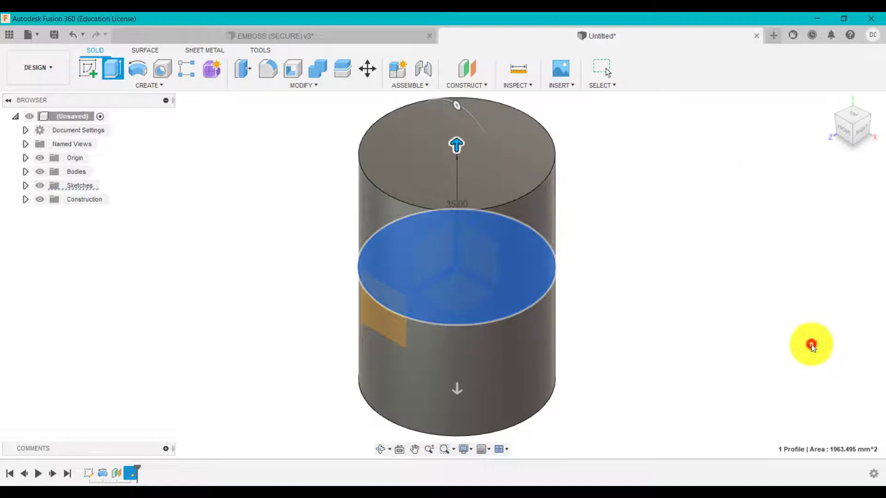
pyautogui.click(26, 171)
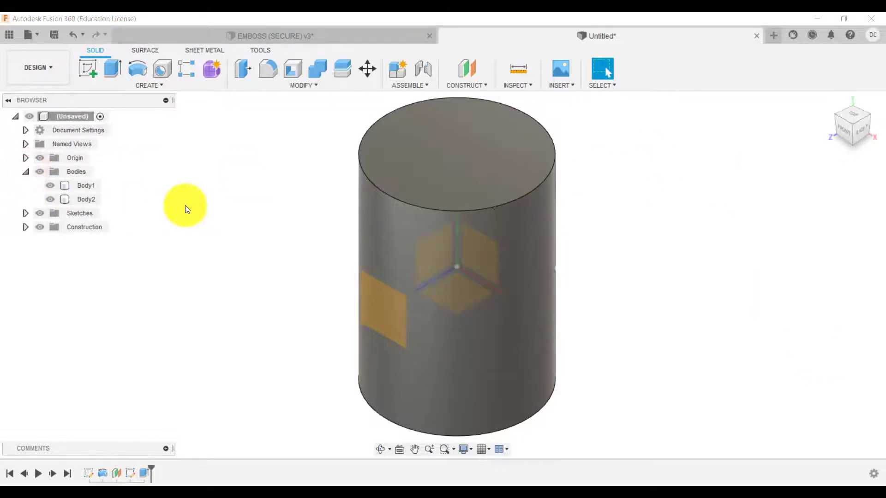
# In EMBOSS (SECURE) v3, advance the timeline past the text sketch, open it for editing and examine its baseline, dimensions and lettering.
pyautogui.click(325, 36)
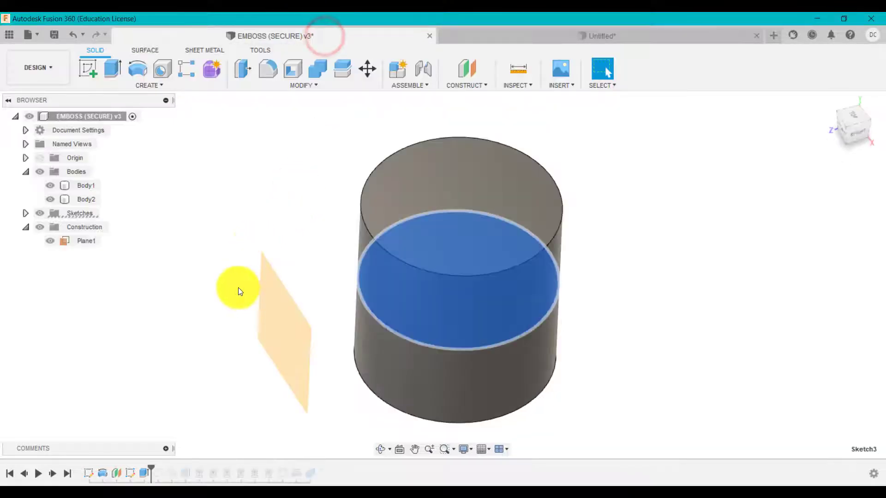
pyautogui.click(203, 322)
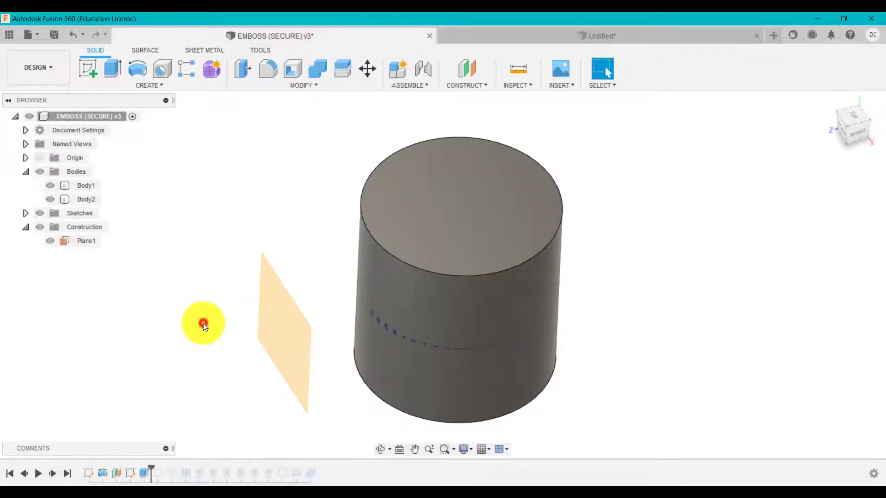
pyautogui.click(154, 474)
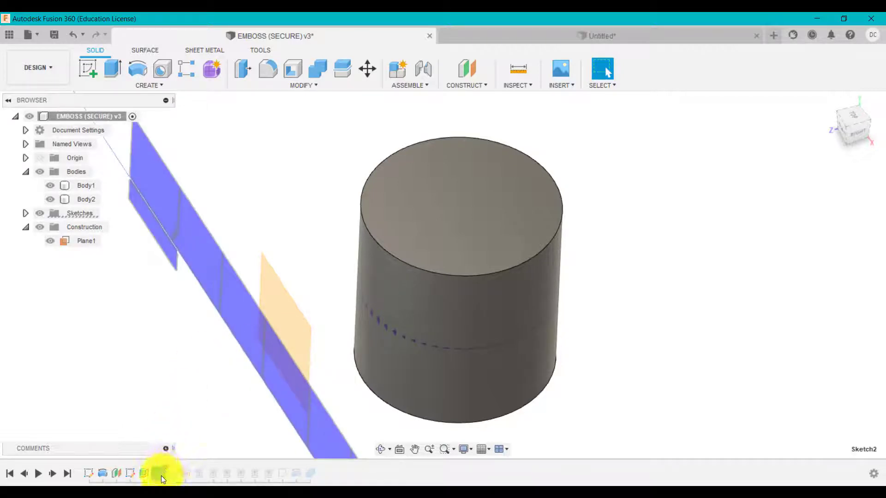
pyautogui.rightClick(156, 476)
pyautogui.click(187, 366)
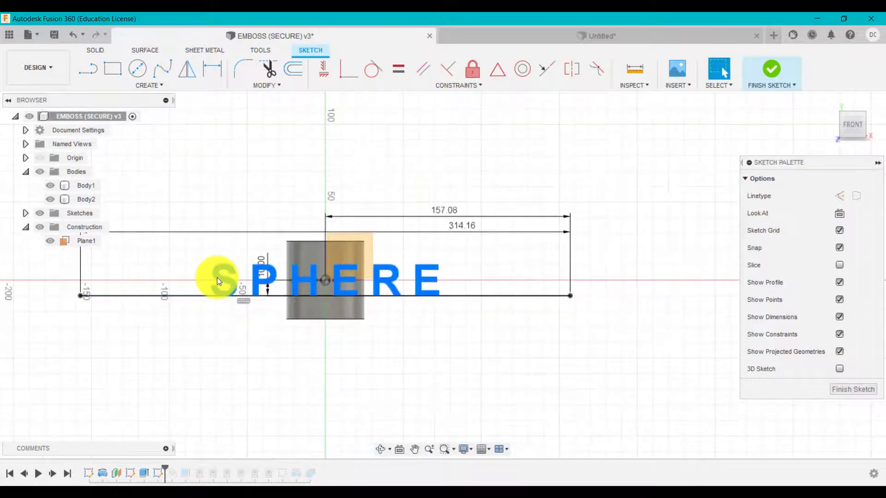
pyautogui.scroll(2, 216, 278)
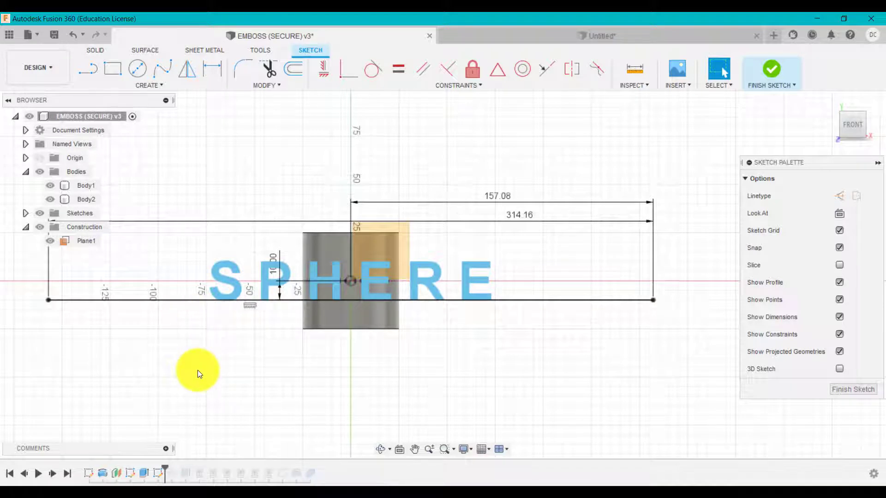
pyautogui.scroll(1, 198, 374)
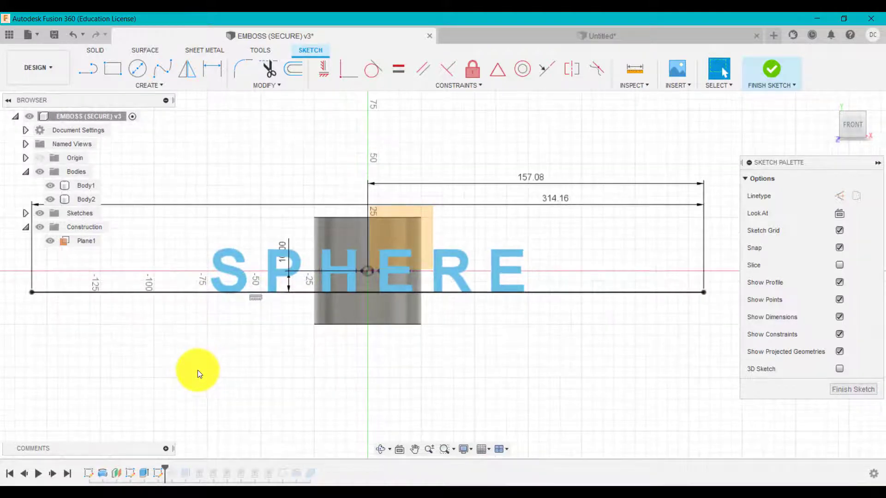
# Examine the SPHERE text's path, font, height, character spacing and alignment settings, then leave them without making changes.
pyautogui.click(461, 266)
pyautogui.doubleClick(461, 264)
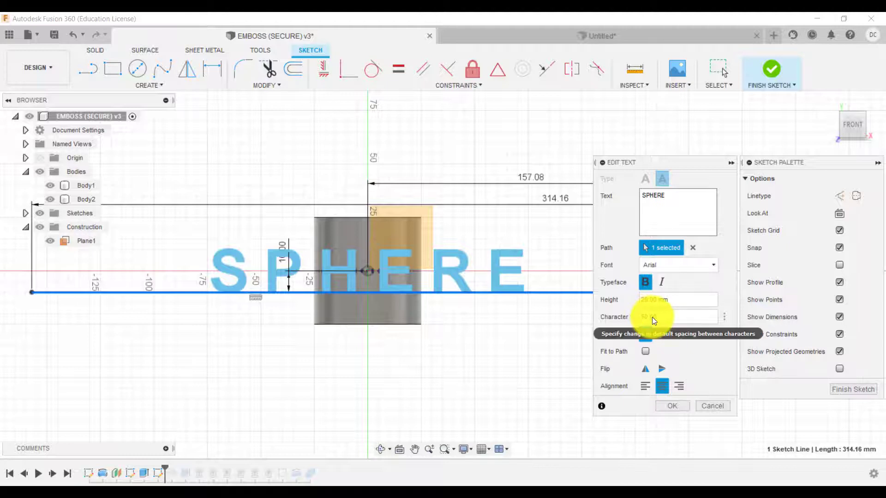
pyautogui.click(713, 408)
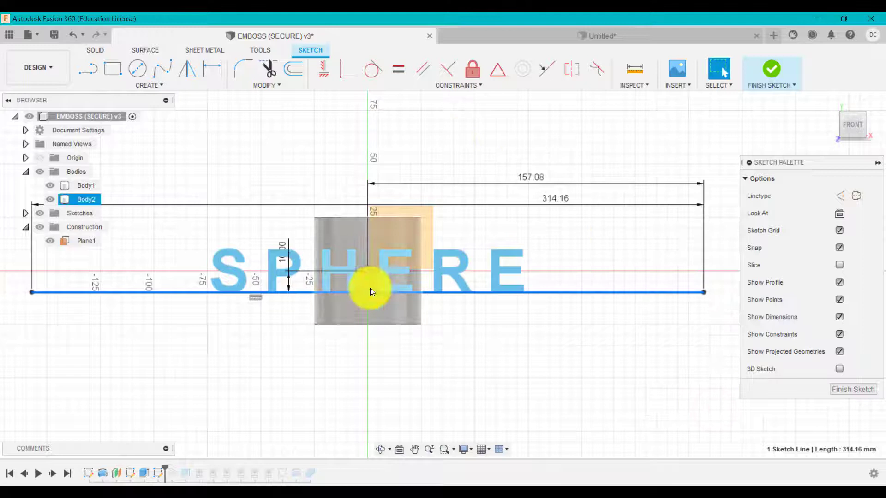
# In the untitled design, start a sketch on the offset plane and draw a horizontal line about 114 mm long below the origin.
pyautogui.click(524, 37)
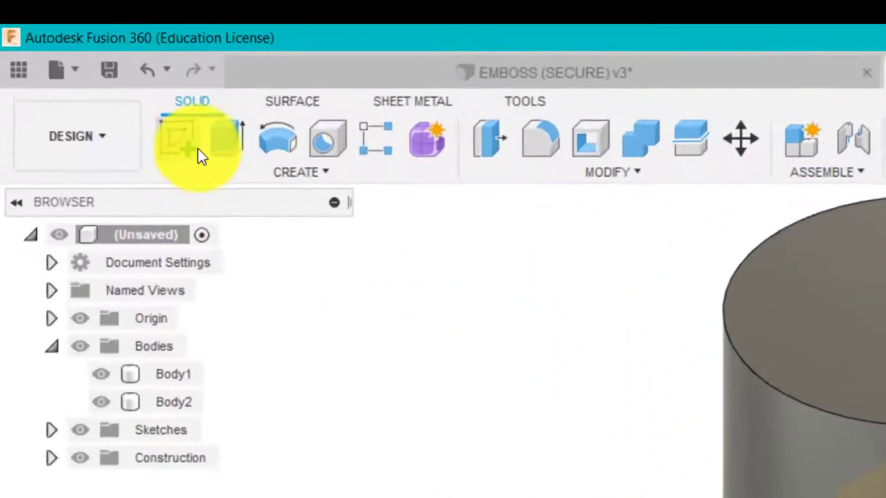
pyautogui.click(198, 148)
pyautogui.click(395, 309)
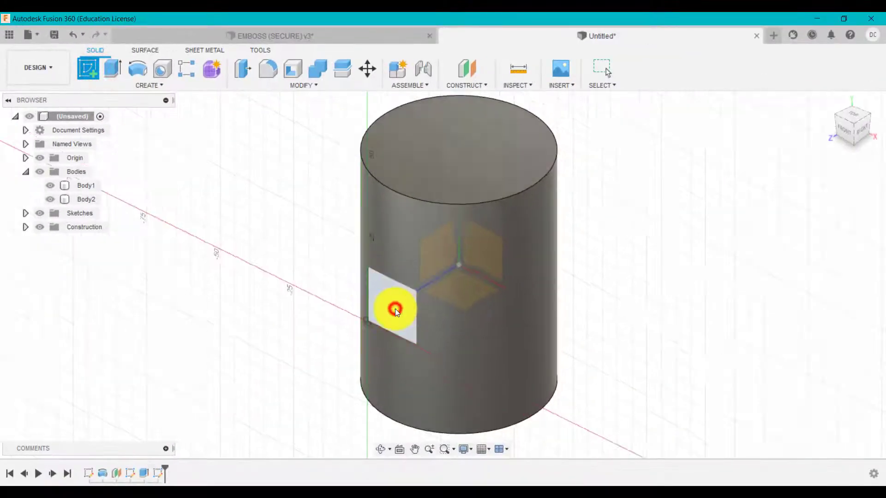
pyautogui.click(123, 85)
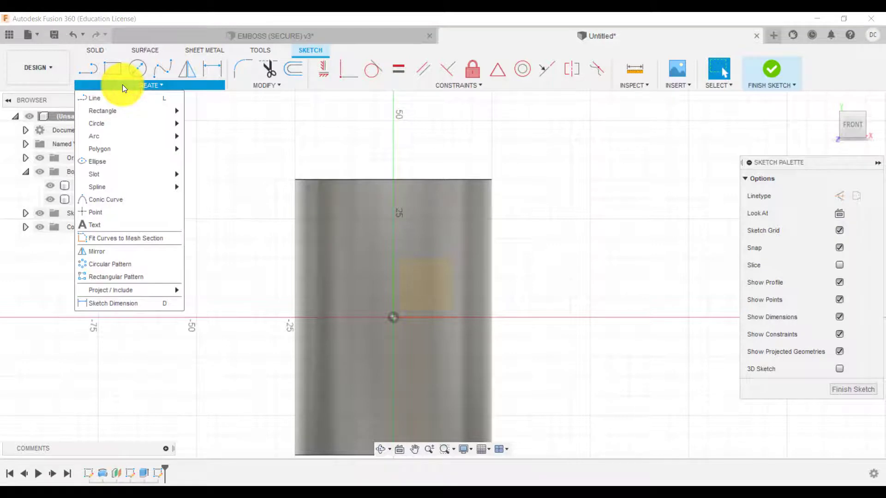
pyautogui.click(112, 98)
pyautogui.scroll(-2, 233, 312)
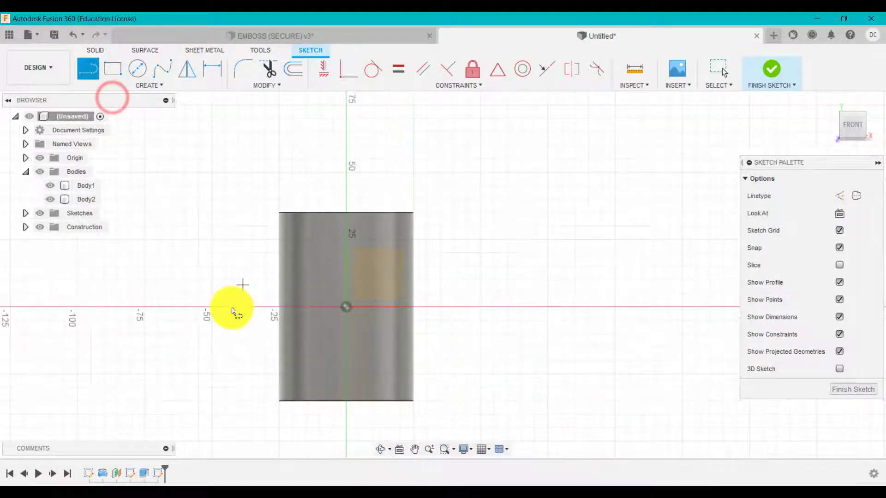
pyautogui.scroll(2, 199, 320)
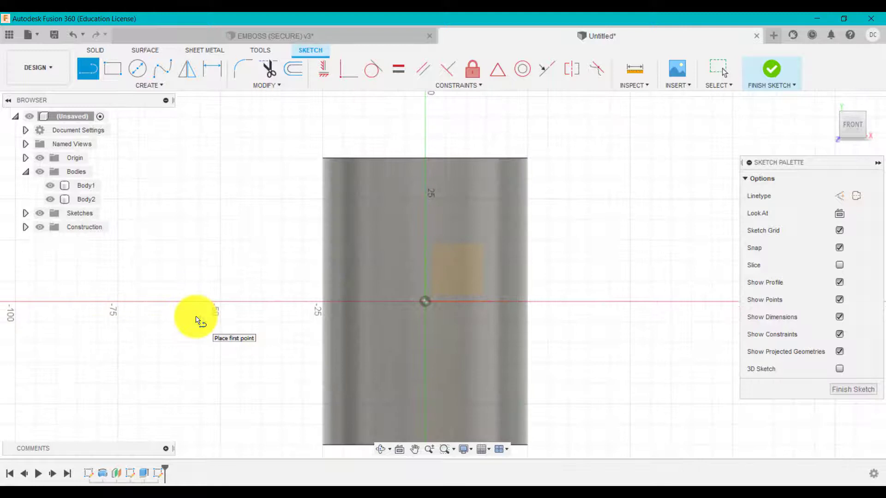
pyautogui.click(191, 340)
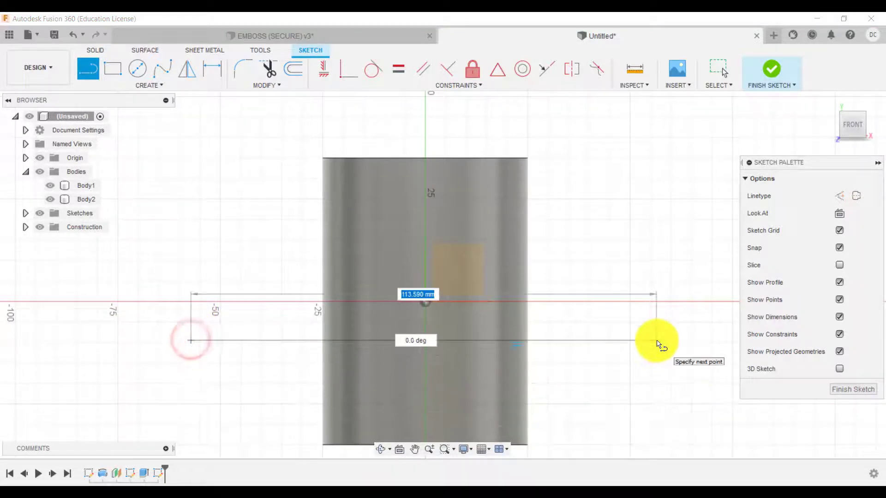
pyautogui.click(657, 341)
# Dimension the horizontal line 10 mm from the origin.
pyautogui.press('d')
pyautogui.click(579, 340)
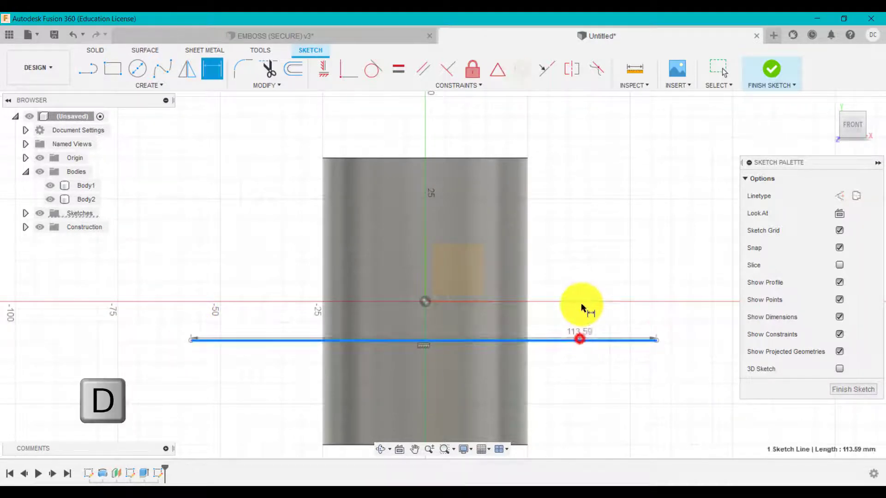
pyautogui.click(424, 302)
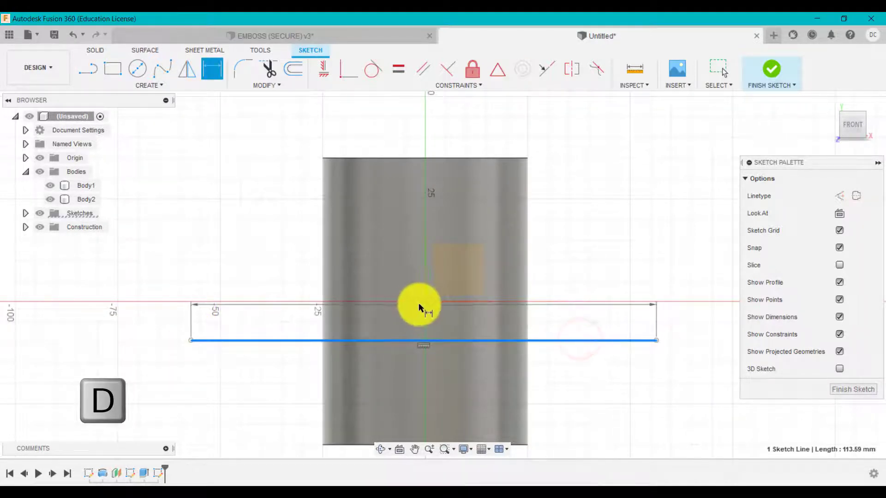
pyautogui.click(628, 318)
pyautogui.write('10')
pyautogui.press('Return')
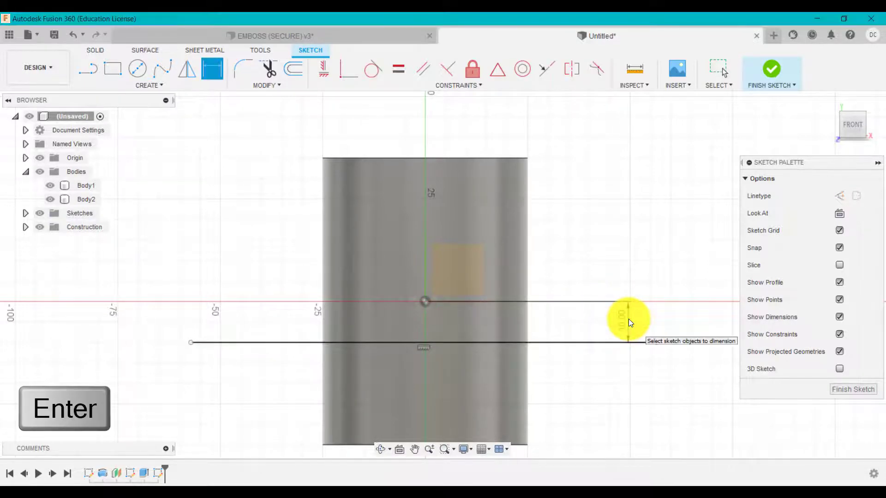
# Create text on a path along the horizontal line, reading SPHERE.
pyautogui.click(150, 84)
pyautogui.moveTo(144, 191)
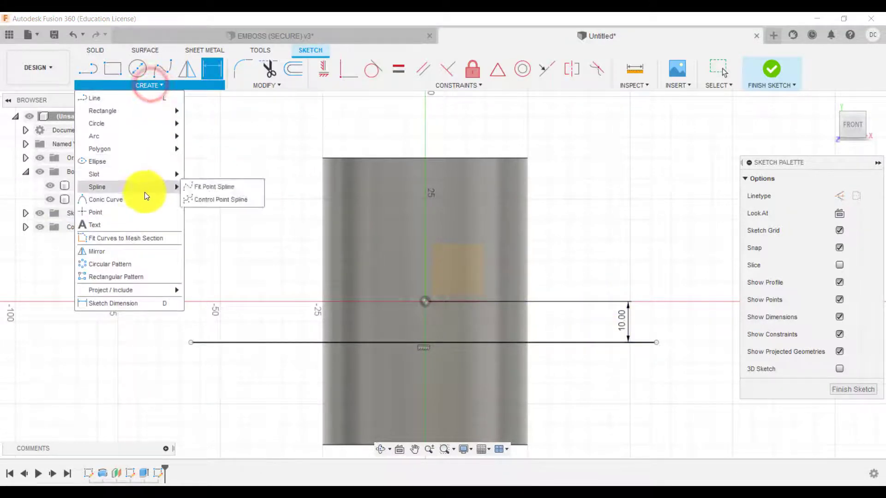
pyautogui.click(146, 225)
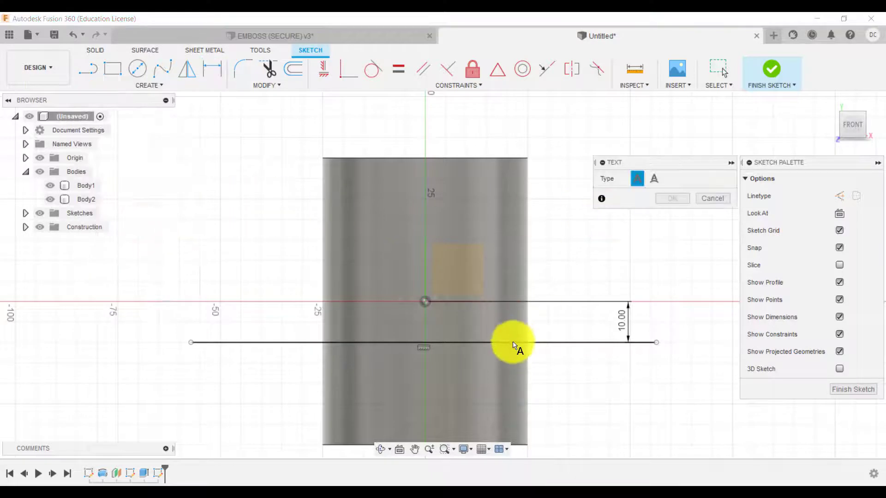
pyautogui.click(654, 179)
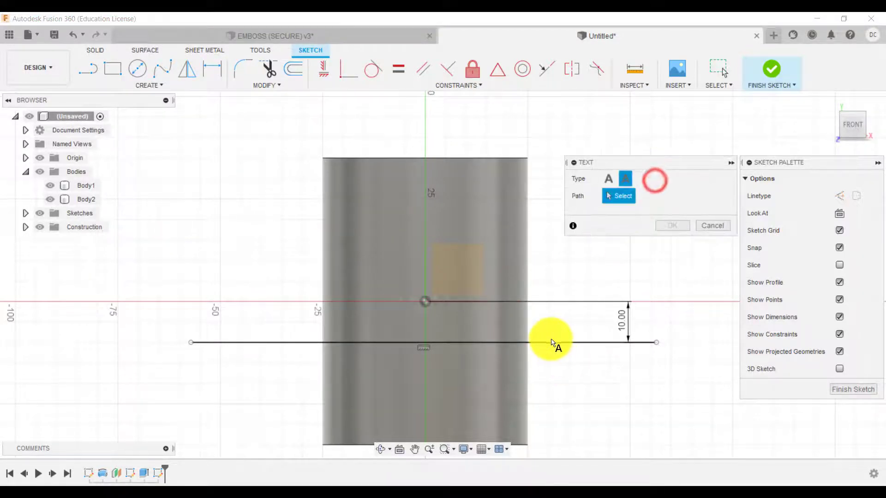
pyautogui.click(552, 343)
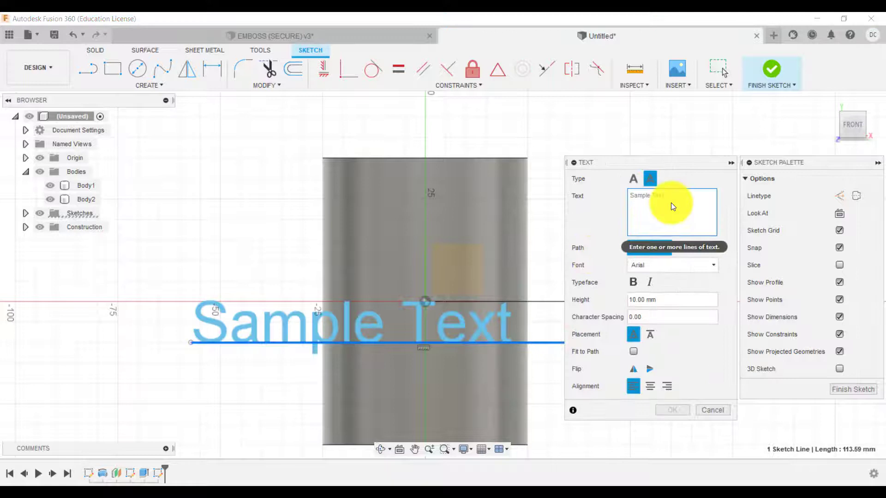
pyautogui.write('SPEH')
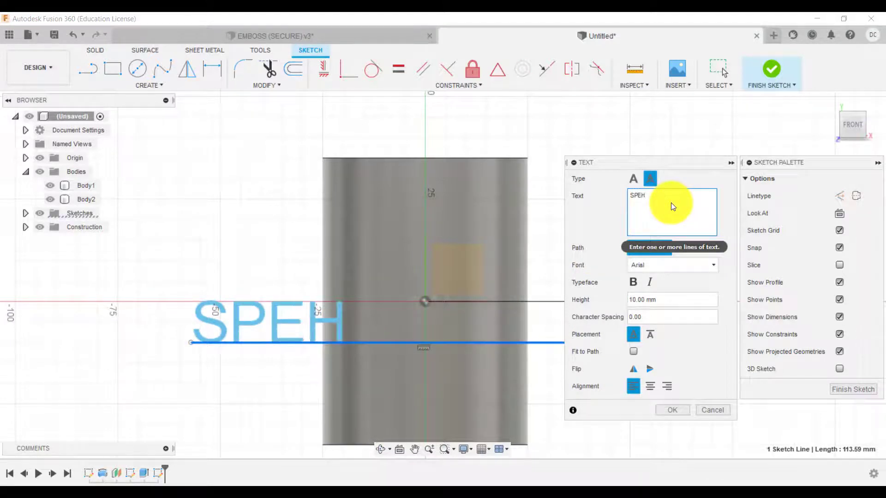
pyautogui.press('BackSpace')
pyautogui.press('BackSpace')
pyautogui.write('HERE')
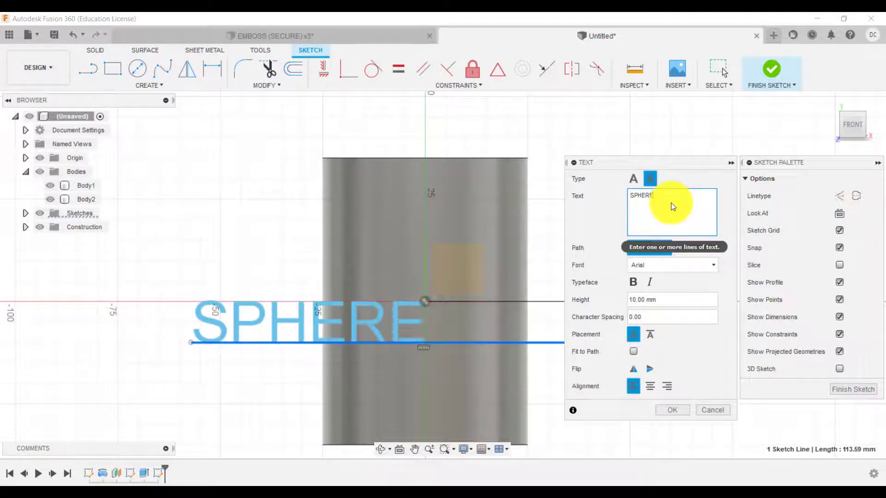
# Centre the SPHERE text on its path and make it bold, with a height of 20 mm and character spacing of 50.
pyautogui.click(650, 386)
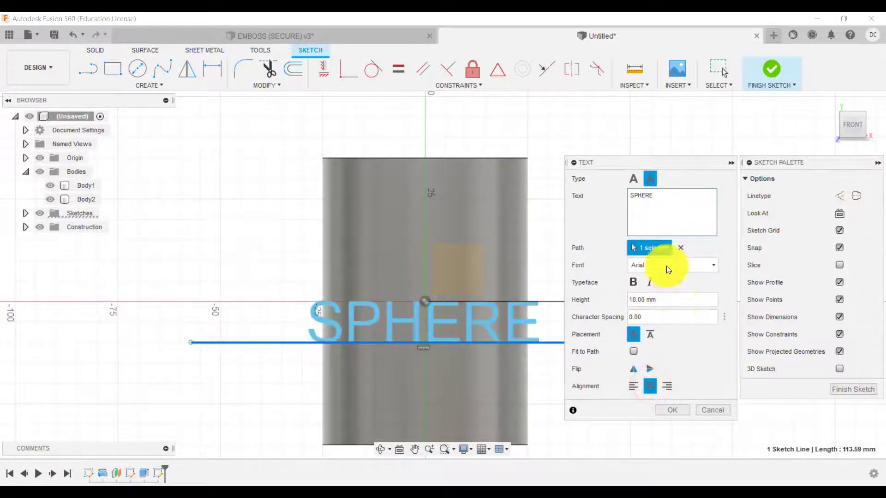
pyautogui.click(634, 281)
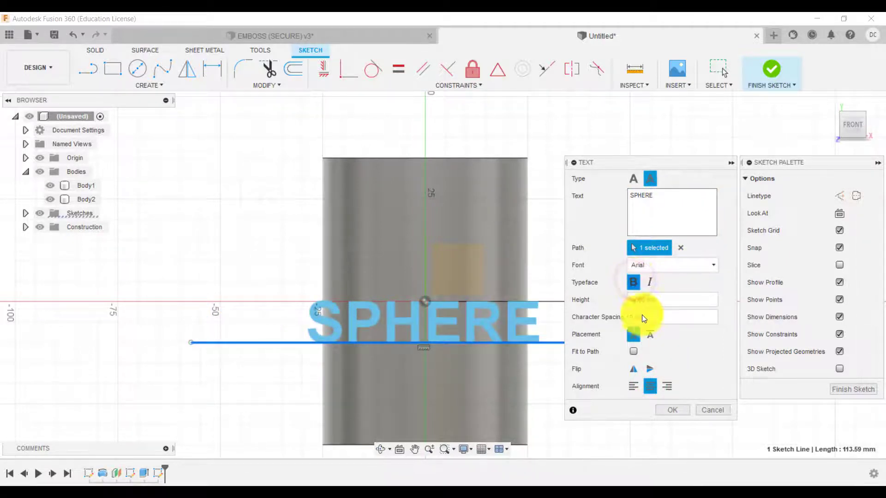
pyautogui.click(658, 297)
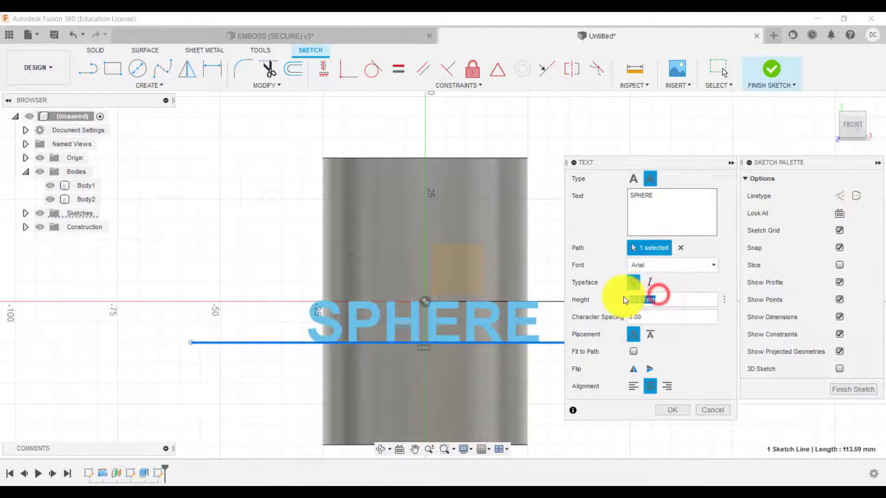
pyautogui.write('20')
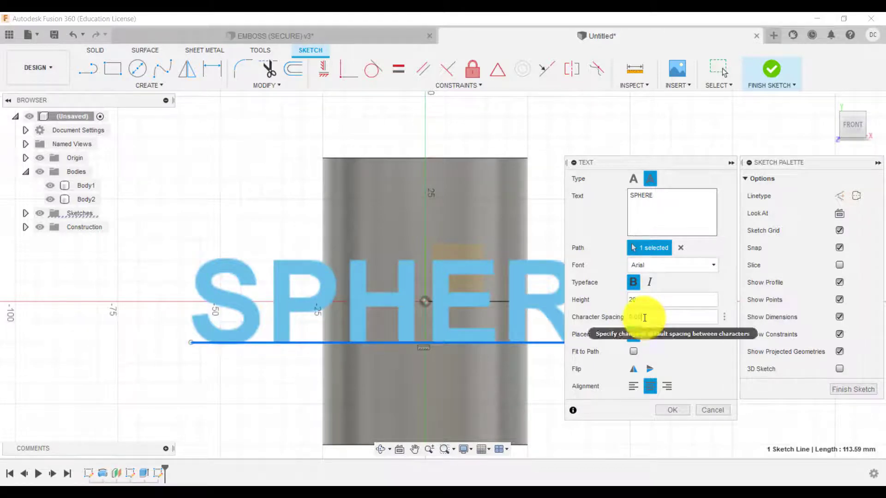
pyautogui.click(643, 317)
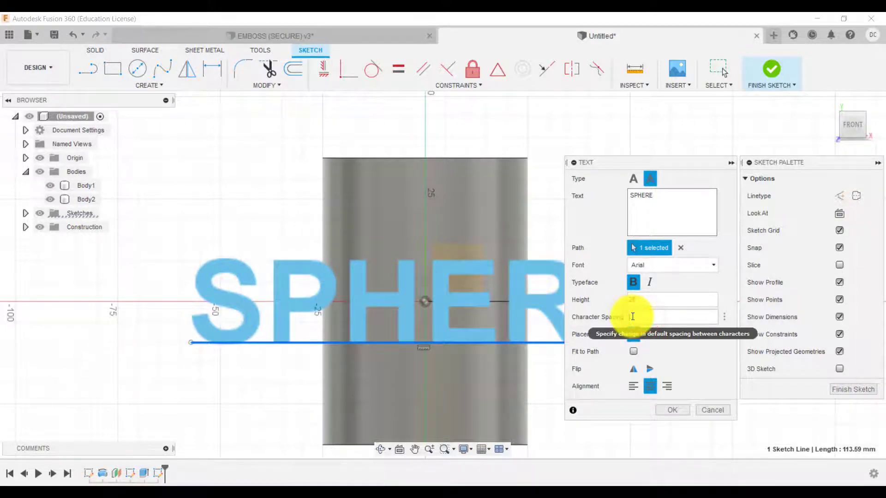
pyautogui.write('50')
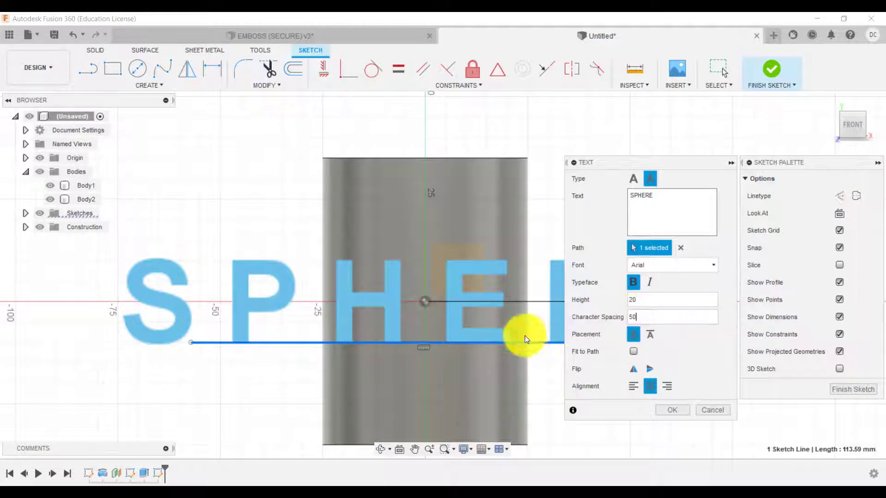
pyautogui.click(686, 411)
pyautogui.scroll(-5, 492, 292)
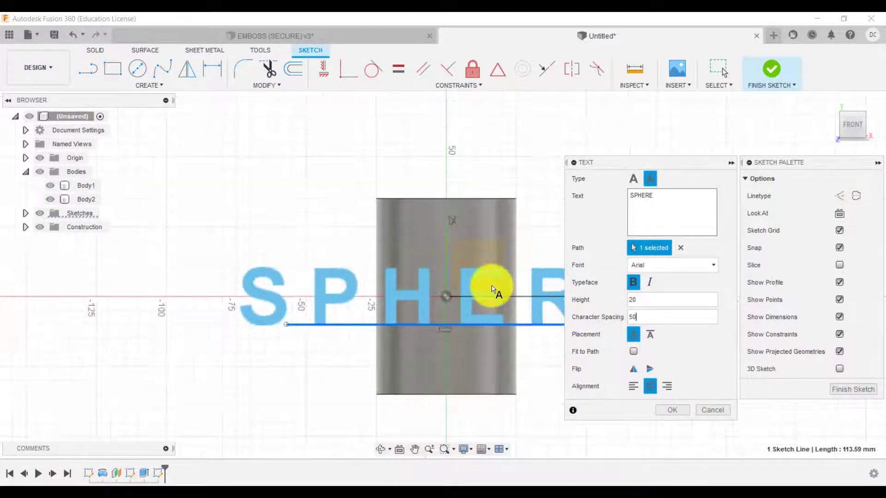
# Try the horizontal and vertical flips on the SPHERE text and switch both back off.
pyautogui.click(636, 372)
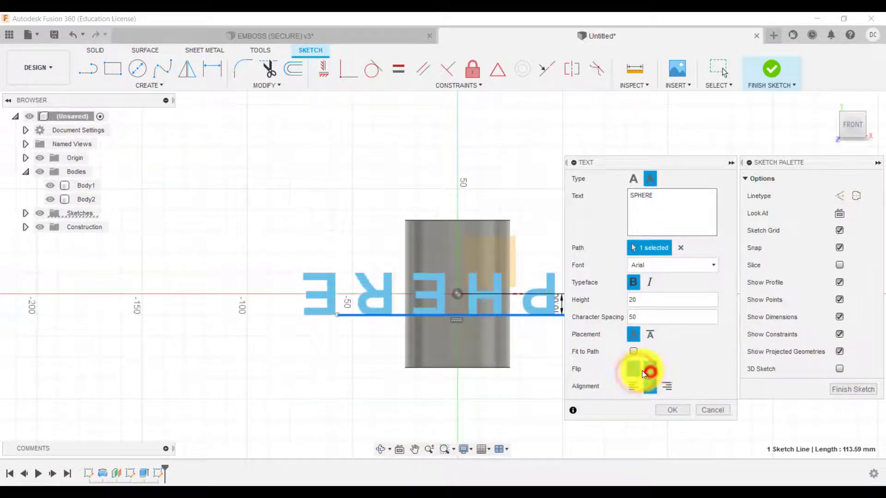
pyautogui.click(649, 371)
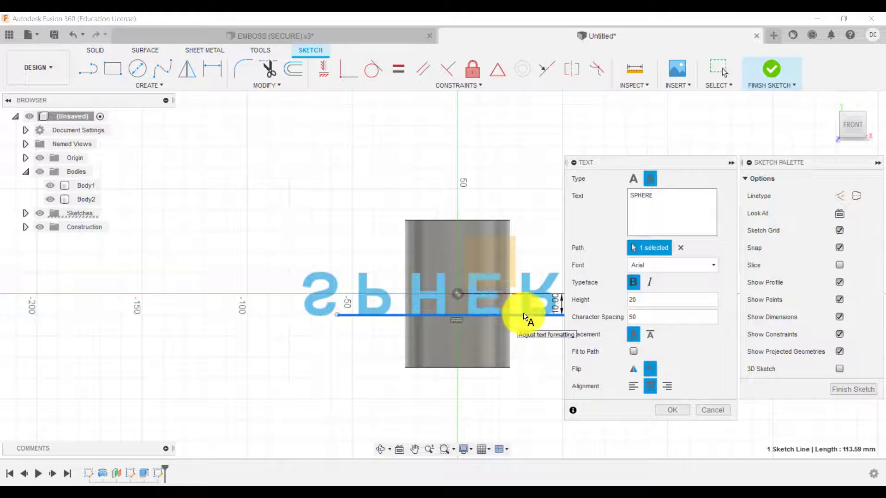
pyautogui.click(636, 372)
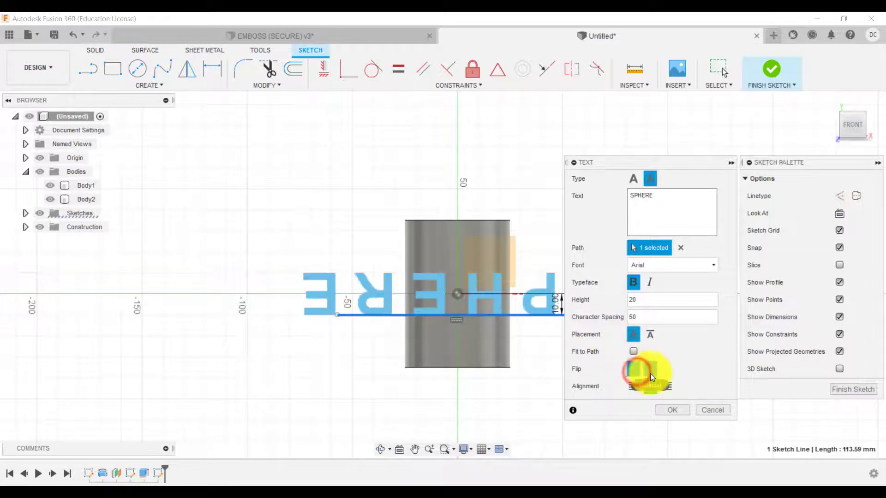
pyautogui.click(650, 371)
pyautogui.click(632, 370)
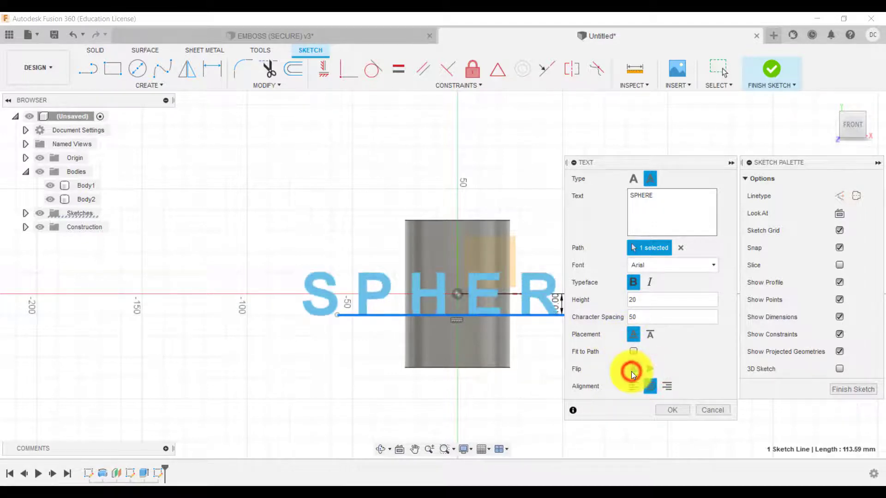
# Confirm the SPHERE text, finish the sketch and check the lettering in front of the cylinder in a 3D view.
pyautogui.moveTo(651, 161); pyautogui.dragTo(594, 142)
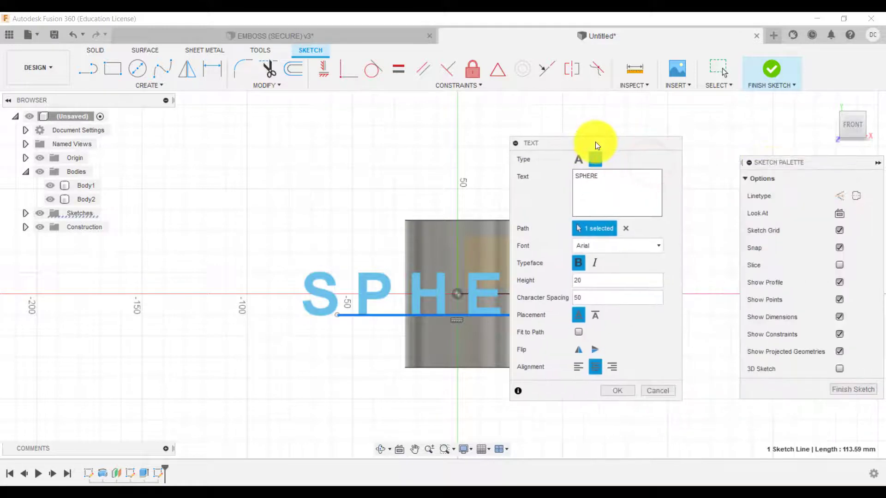
pyautogui.click(617, 387)
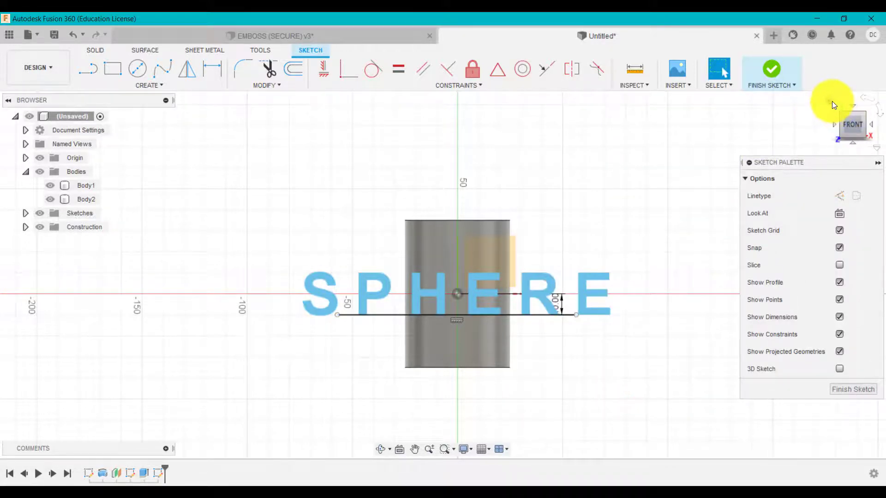
pyautogui.click(831, 101)
pyautogui.click(761, 76)
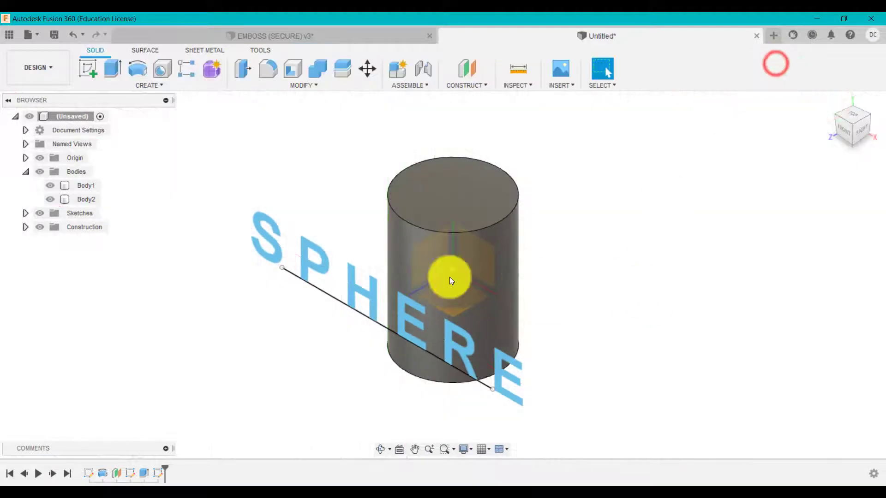
pyautogui.keyDown('shift'); pyautogui.moveTo(599, 275); pyautogui.dragTo(581, 261, button='middle'); pyautogui.keyUp('shift')
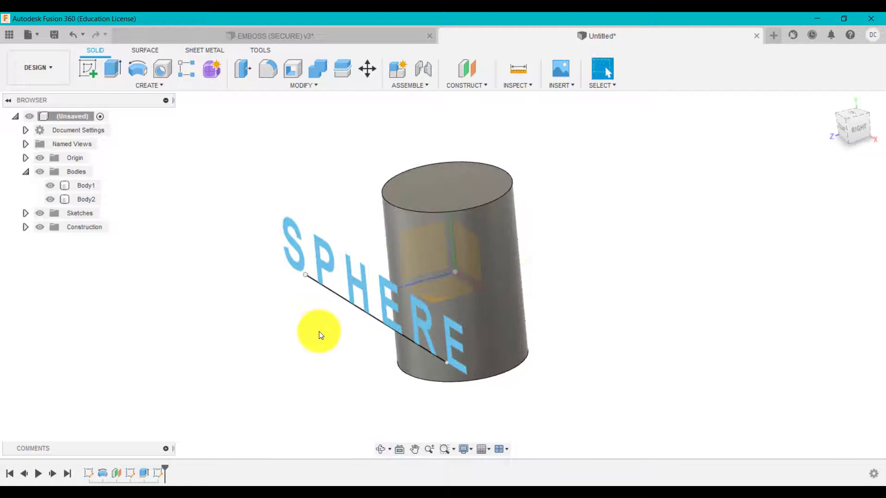
# In EMBOSS (SECURE) v3, leave the text sketch, advance the timeline past the emboss feature and examine the raised letters around the cylinder.
pyautogui.click(292, 35)
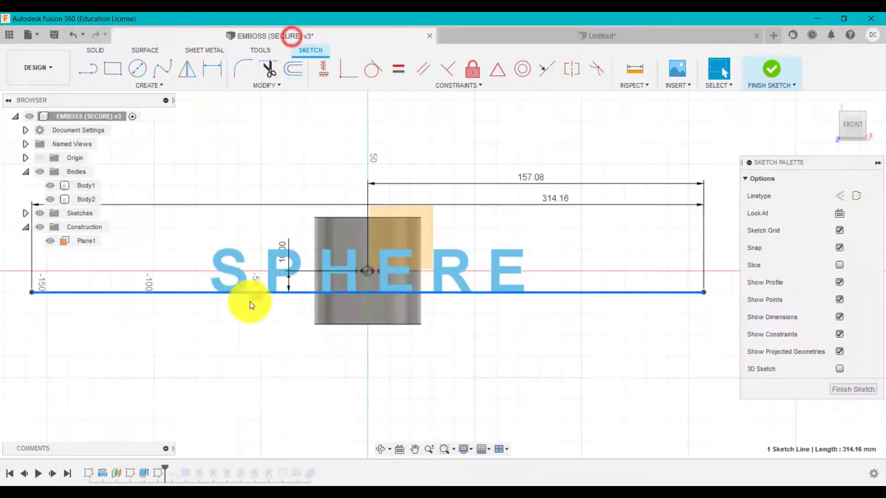
pyautogui.click(769, 67)
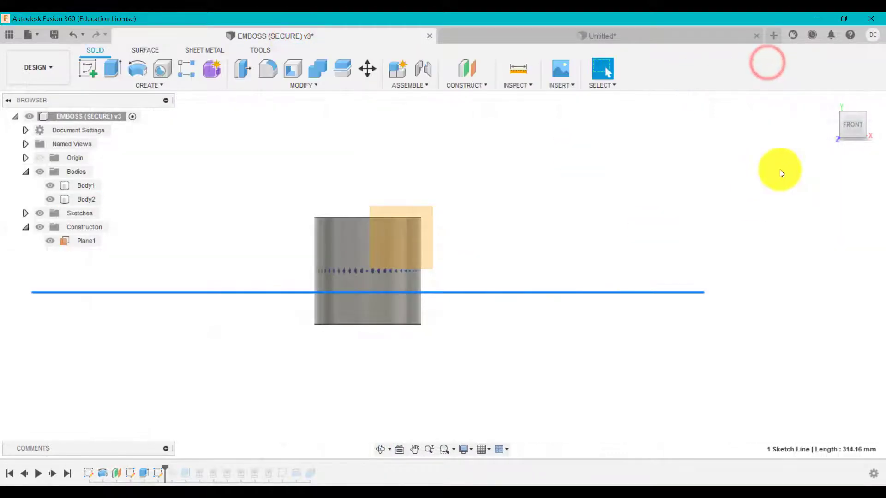
pyautogui.click(769, 186)
pyautogui.click(837, 105)
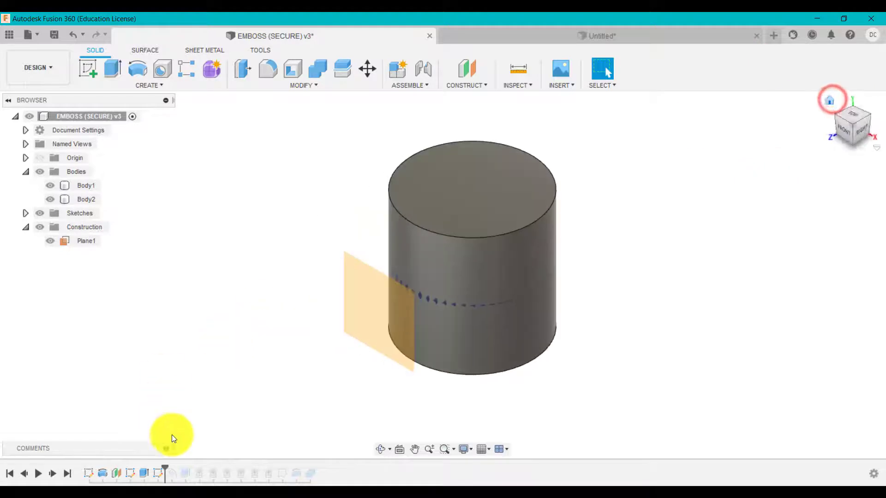
pyautogui.moveTo(166, 468); pyautogui.dragTo(181, 467)
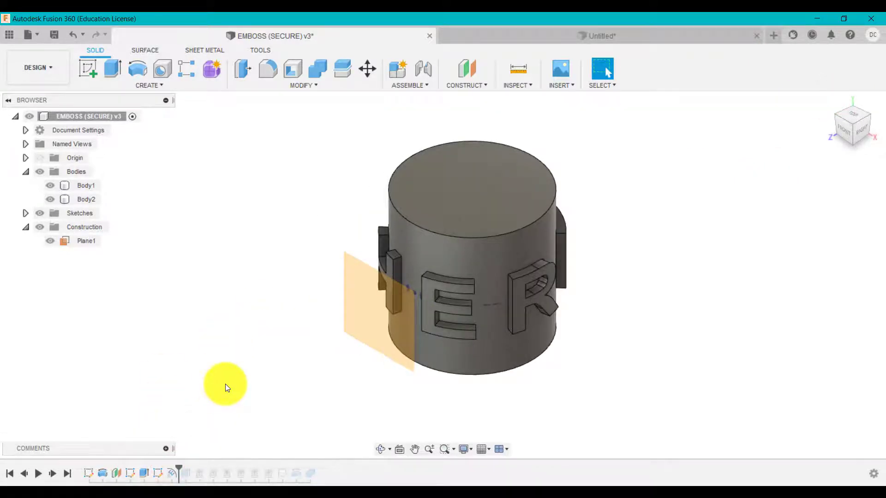
pyautogui.click(505, 300)
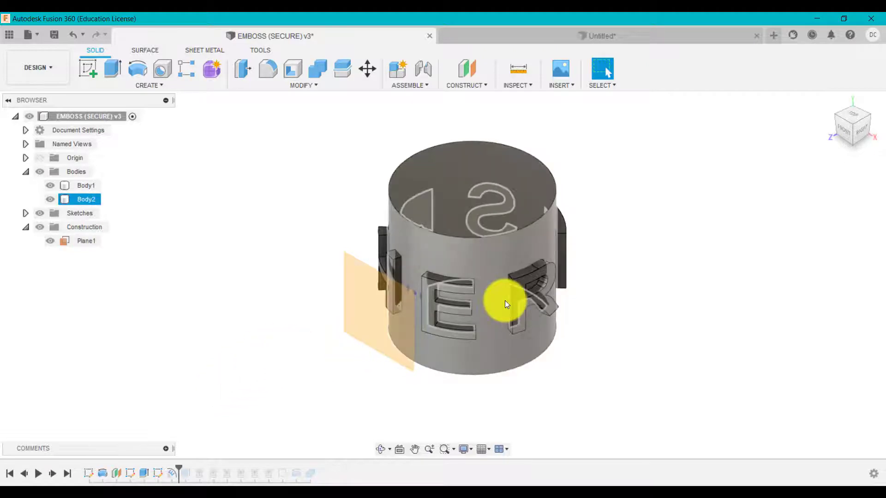
# Examine the raised lettering in EMBOSS (SECURE) v3 and check the emboss feature's settings without changing them.
pyautogui.click(329, 370)
pyautogui.click(556, 292)
pyautogui.click(410, 181)
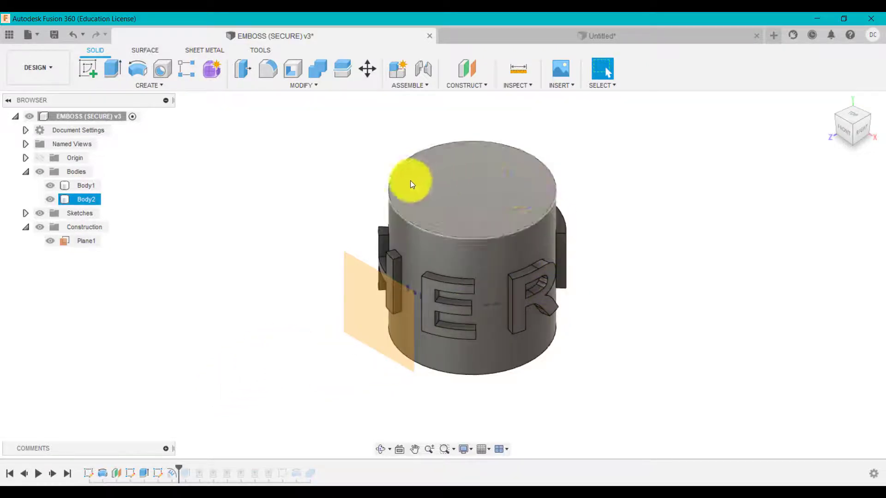
pyautogui.click(559, 233)
pyautogui.click(259, 378)
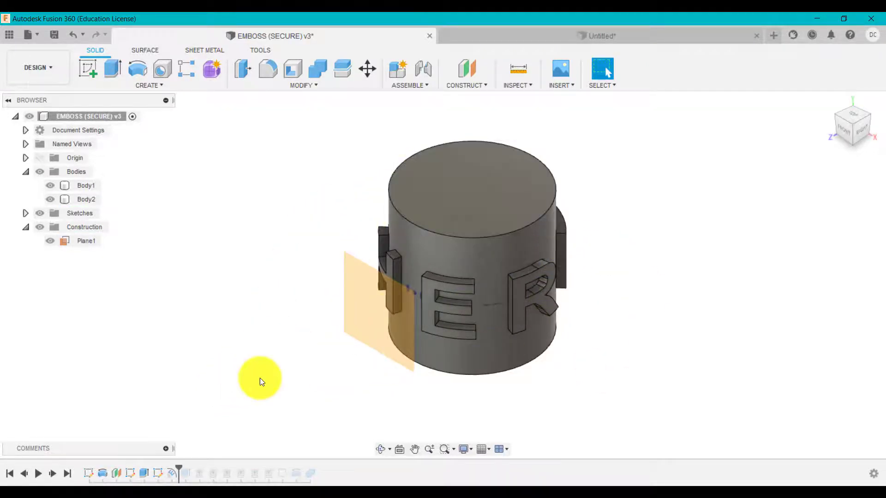
pyautogui.rightClick(169, 475)
pyautogui.click(206, 372)
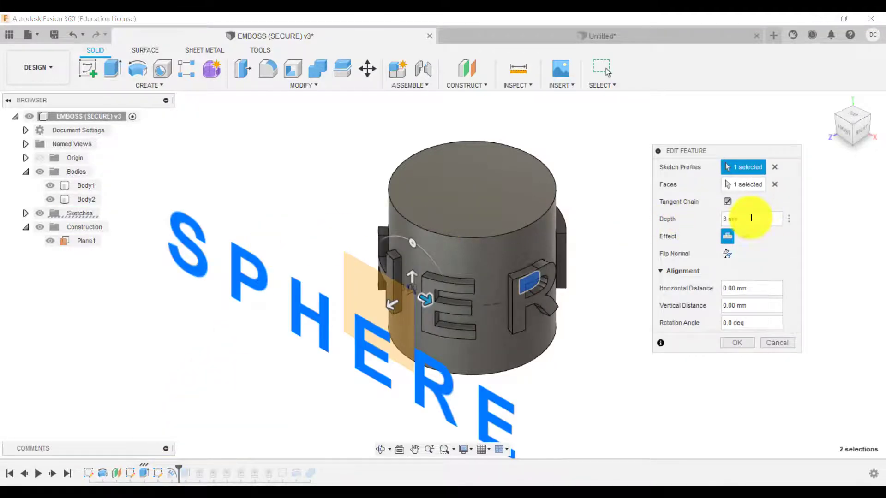
pyautogui.click(772, 342)
pyautogui.click(776, 344)
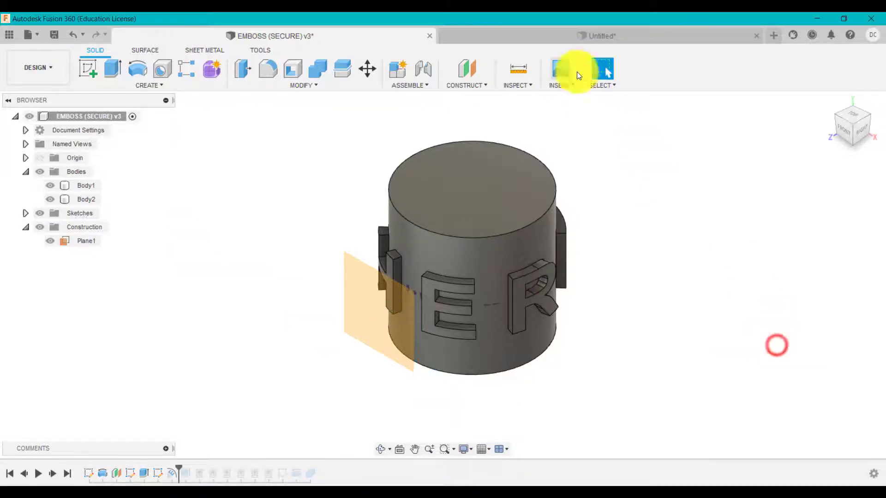
# In the new design, start an Emboss with the SPHERE text as profile and the cylinder's curved side as face.
pyautogui.click(586, 35)
pyautogui.click(223, 237)
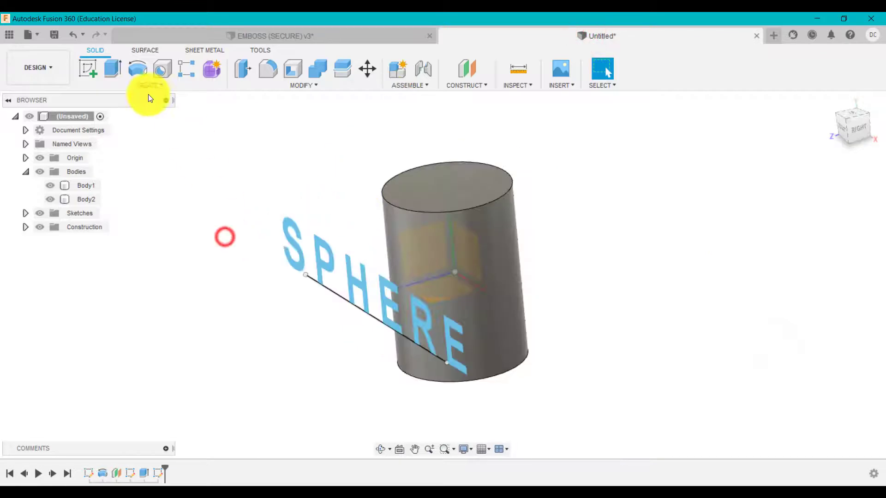
pyautogui.click(147, 86)
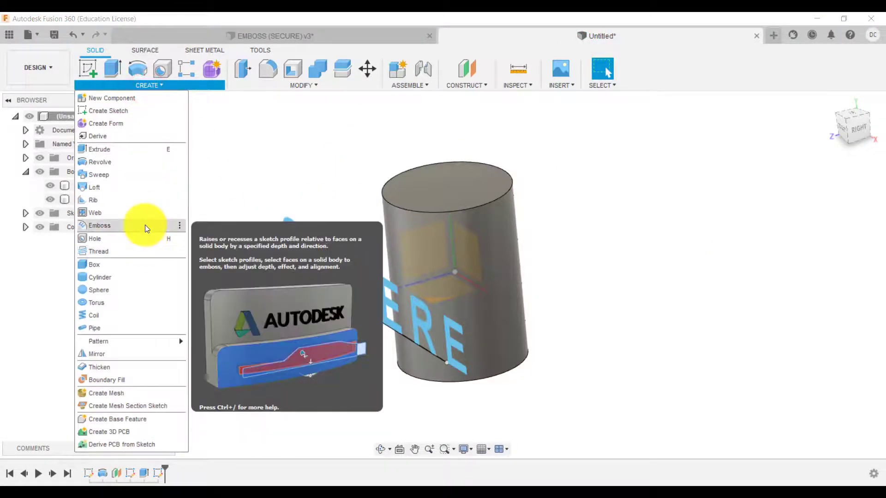
pyautogui.click(145, 226)
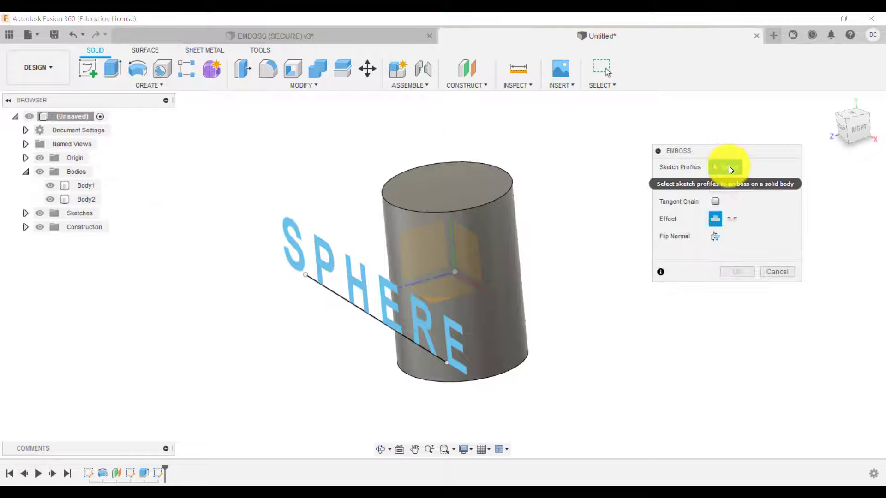
pyautogui.click(323, 248)
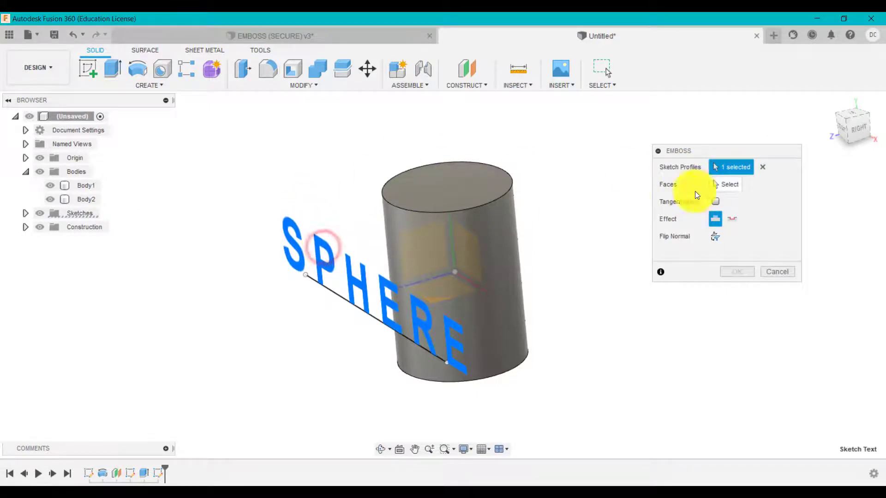
pyautogui.click(719, 184)
pyautogui.click(456, 291)
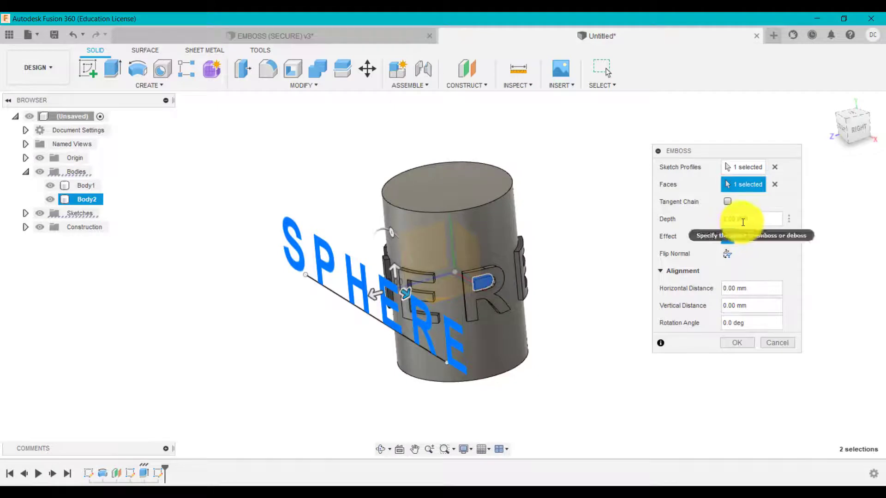
# Set the emboss depth to 3 mm, confirm it and return to the home view.
pyautogui.click(757, 218)
pyautogui.press('BackSpace')
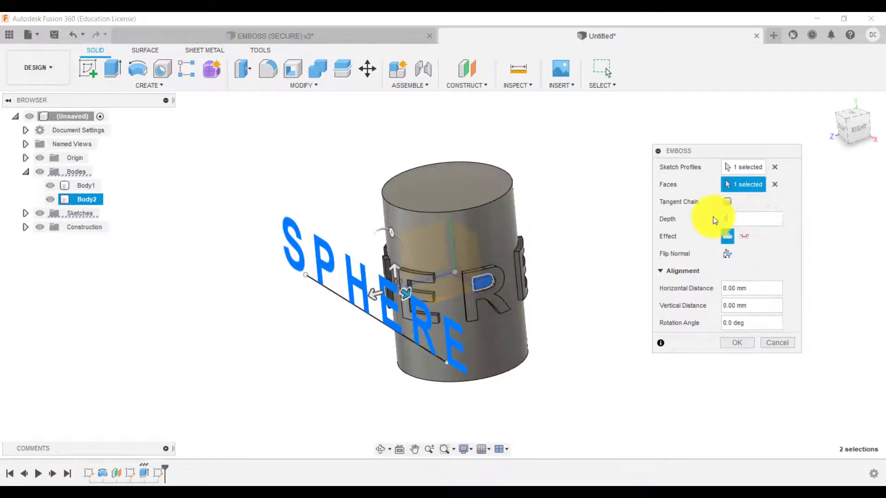
pyautogui.write('3')
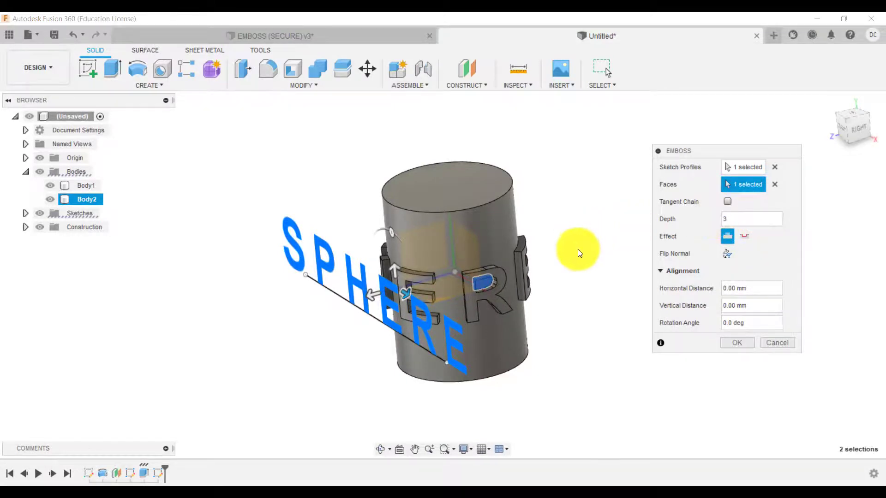
pyautogui.keyDown('shift'); pyautogui.moveTo(578, 249); pyautogui.dragTo(562, 240, button='middle'); pyautogui.keyUp('shift')
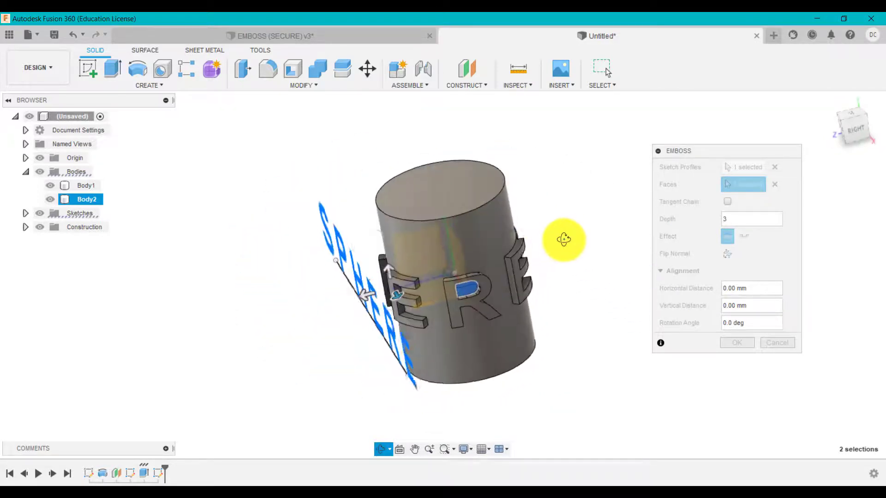
pyautogui.click(749, 344)
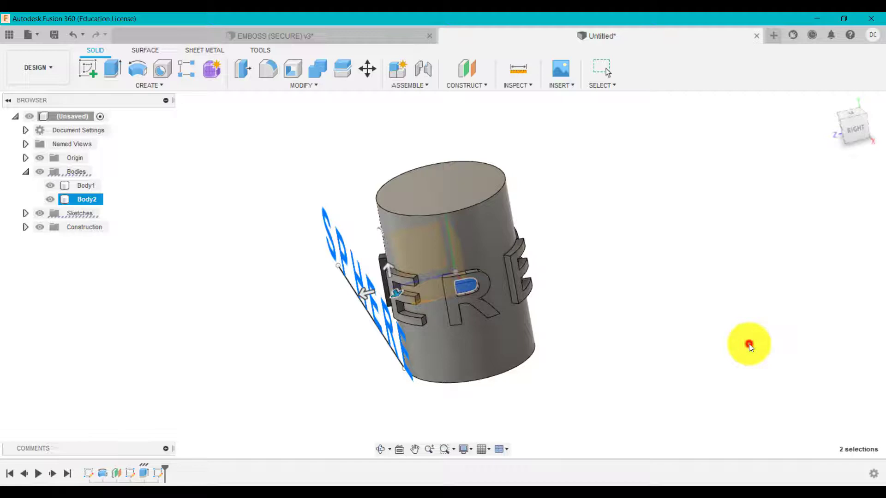
pyautogui.click(830, 102)
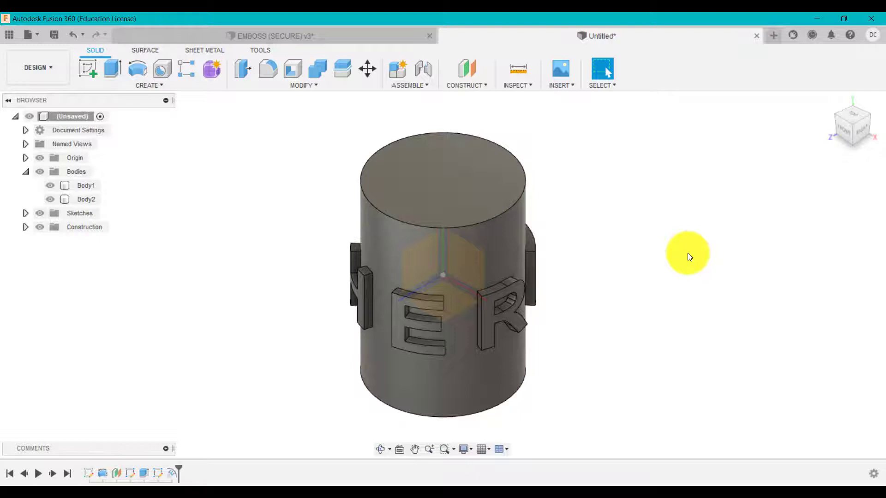
# Advance the EMBOSS (SECURE) v3 timeline past Extrude2 to see the next operation, and return to the new design.
pyautogui.click(397, 37)
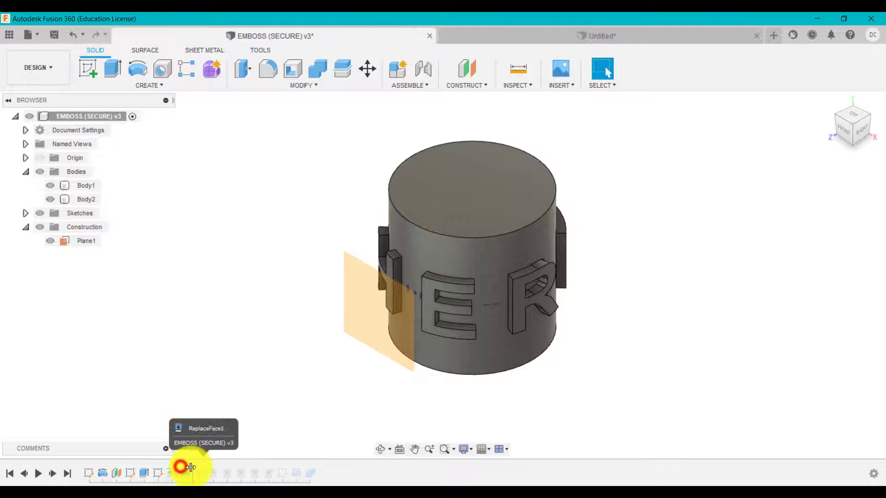
pyautogui.moveTo(191, 468); pyautogui.dragTo(182, 467)
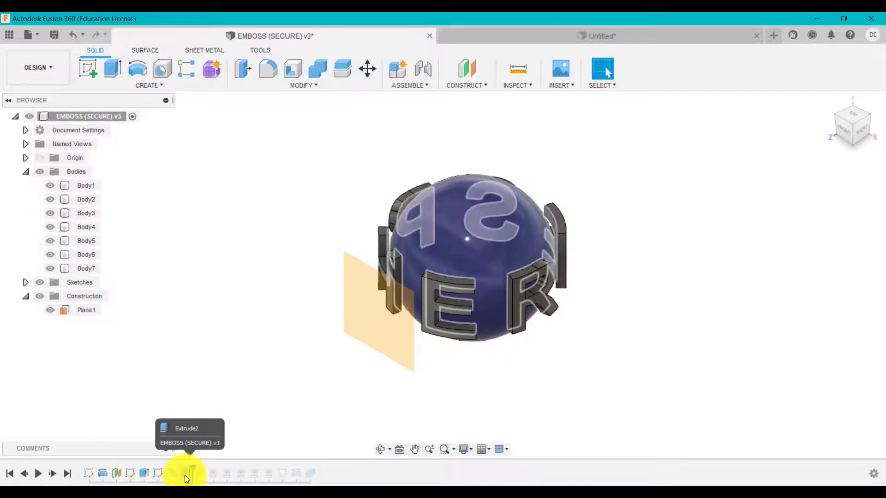
pyautogui.click(485, 38)
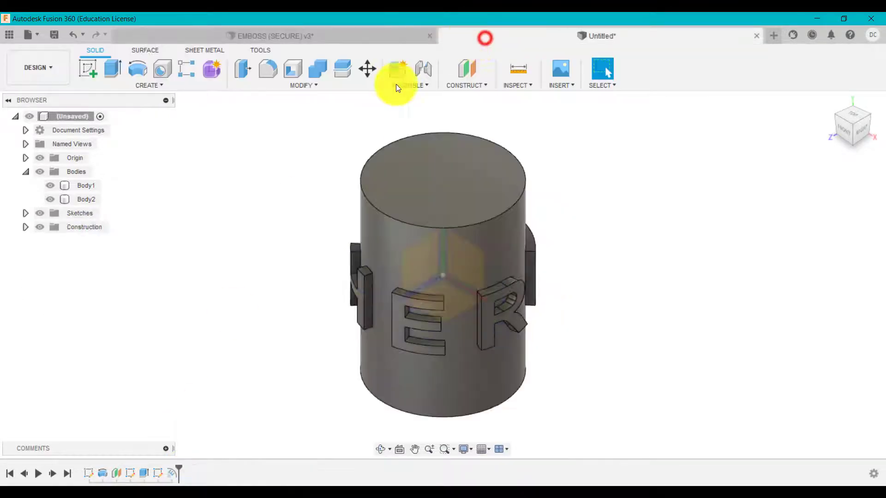
# Extrude the cylinder's top face by -80 mm as a cut to remove the material inside the letters.
pyautogui.click(433, 184)
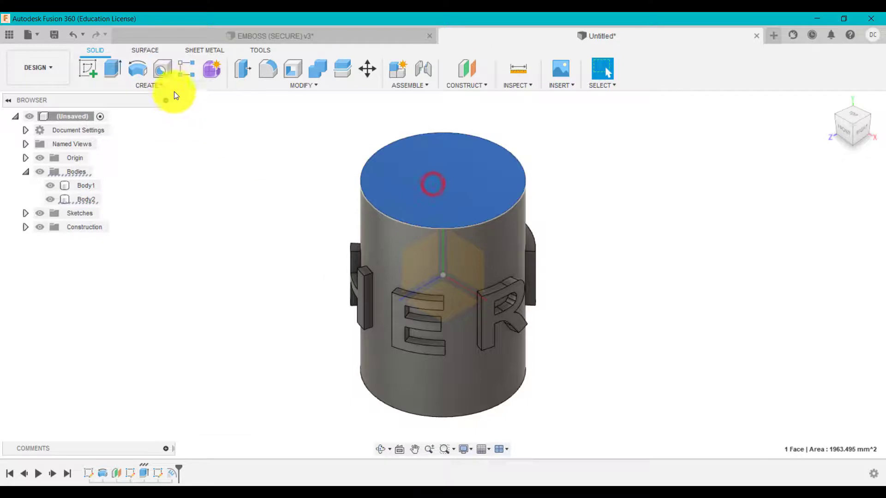
pyautogui.click(116, 72)
pyautogui.moveTo(438, 182); pyautogui.dragTo(429, 392)
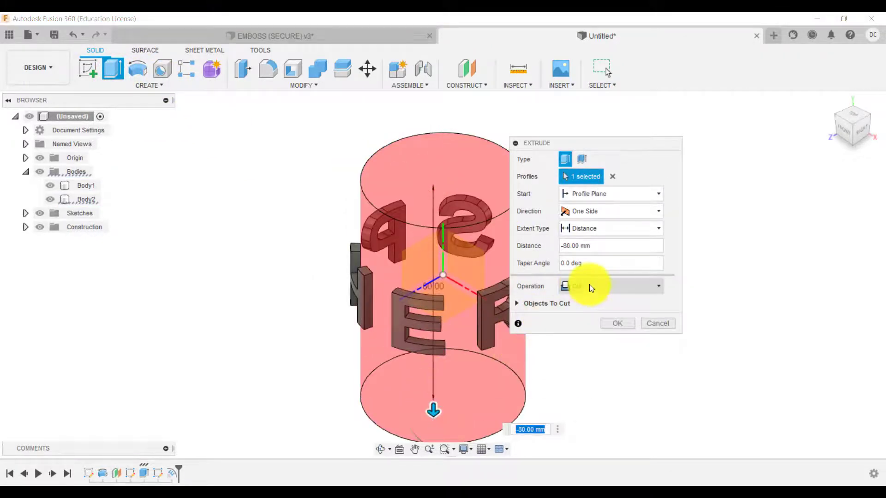
pyautogui.click(621, 324)
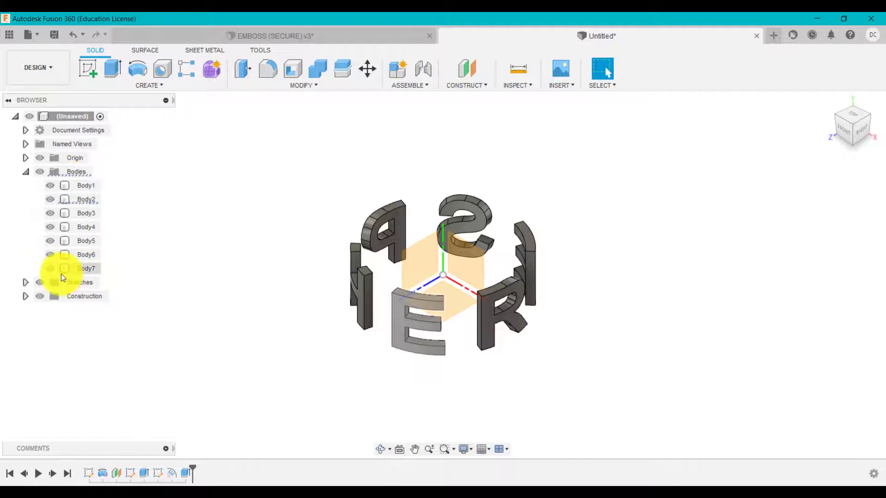
pyautogui.click(438, 214)
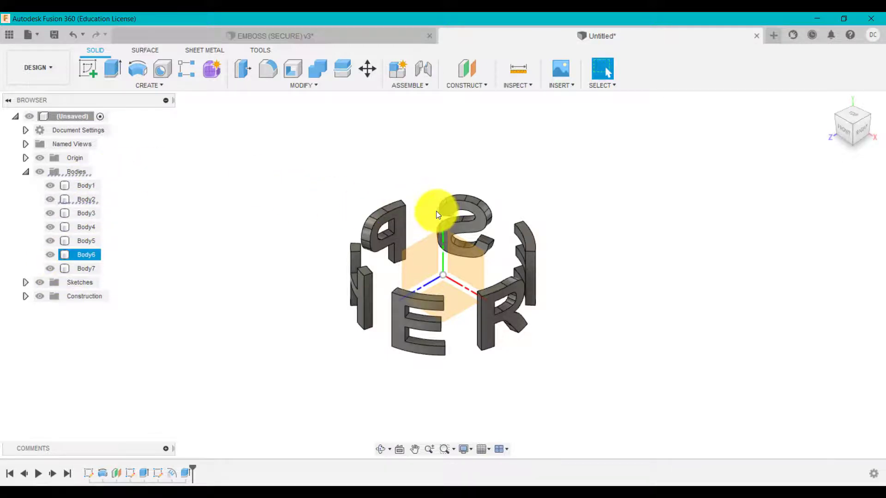
pyautogui.click(203, 283)
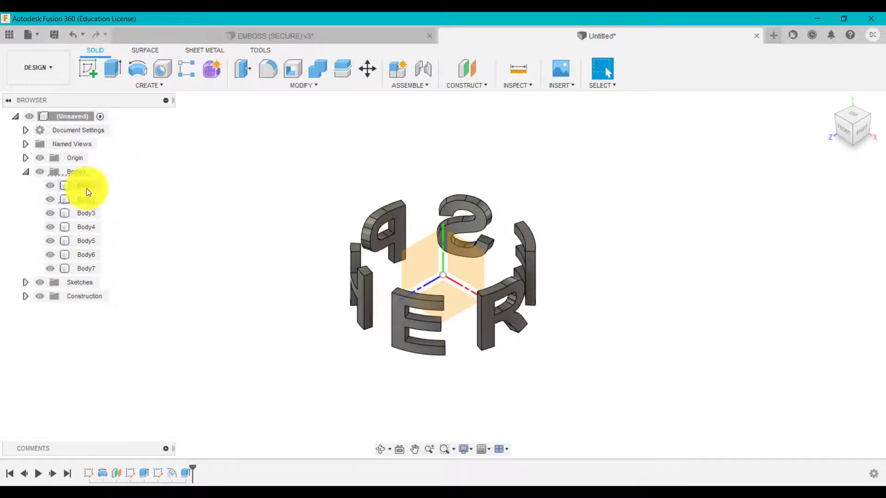
# Edit the -80 mm extrude cut to exclude Body1, the sphere, from the objects to cut, and check the model.
pyautogui.rightClick(186, 474)
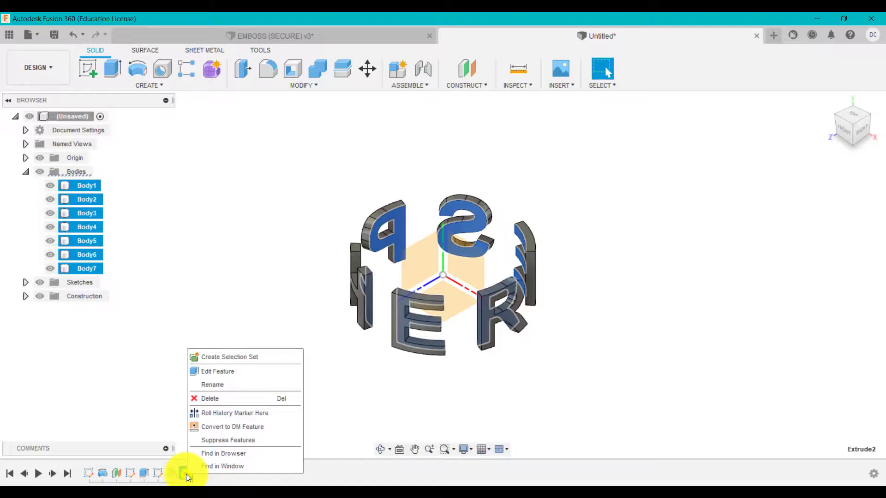
pyautogui.click(229, 371)
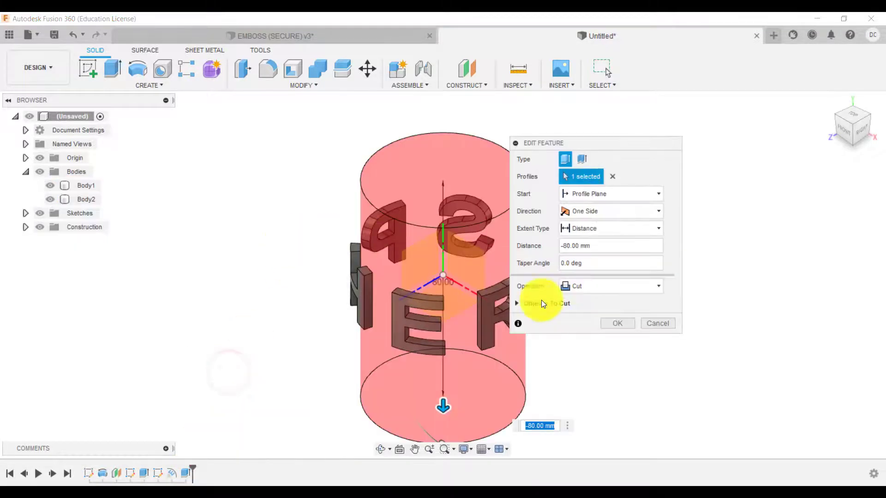
pyautogui.click(540, 305)
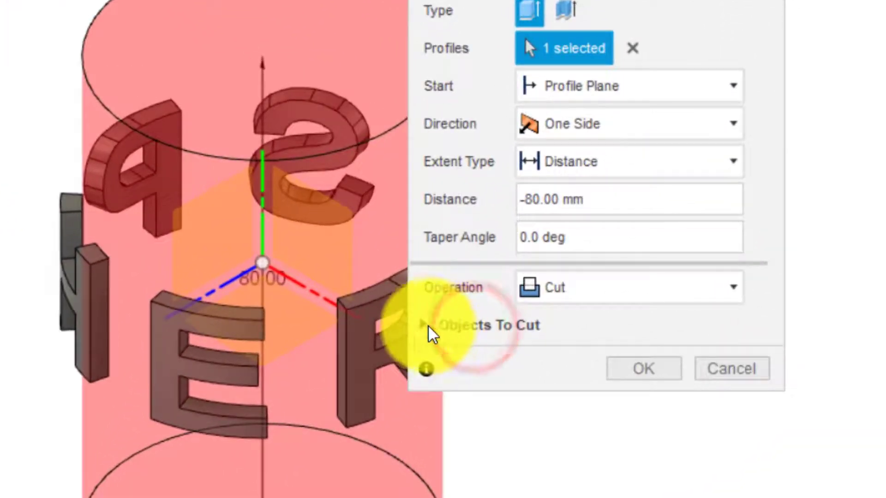
pyautogui.click(510, 304)
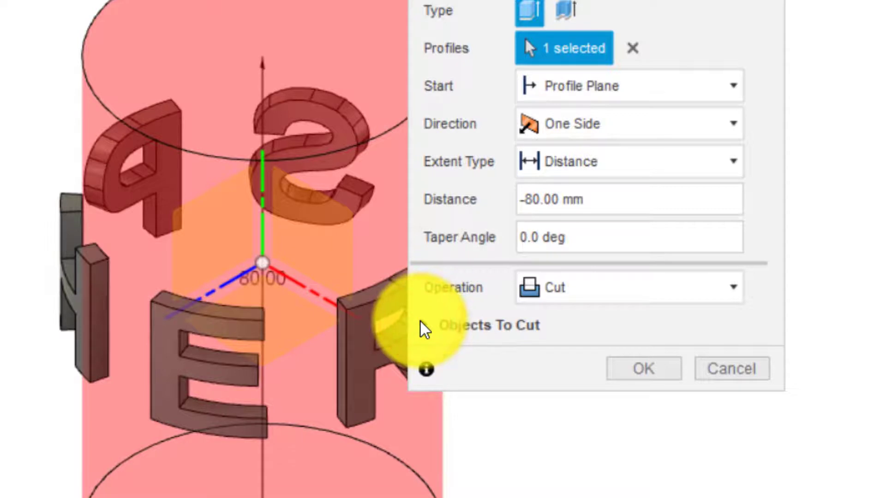
pyautogui.click(424, 323)
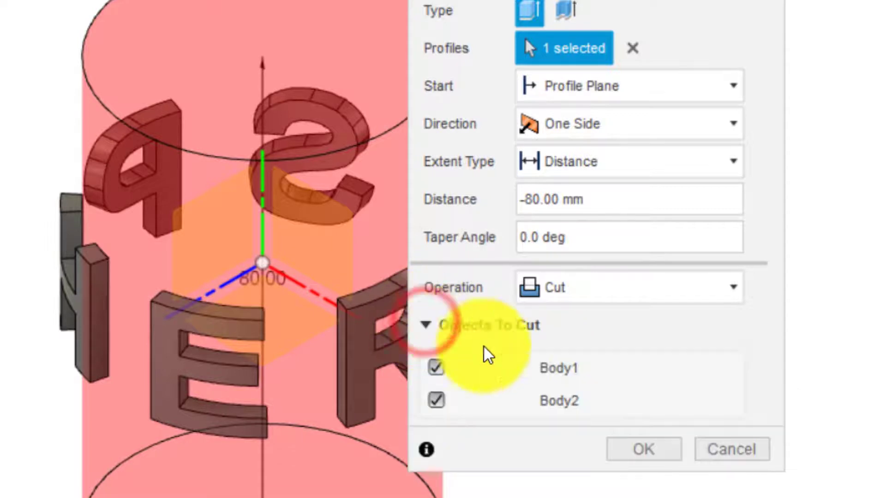
pyautogui.click(442, 372)
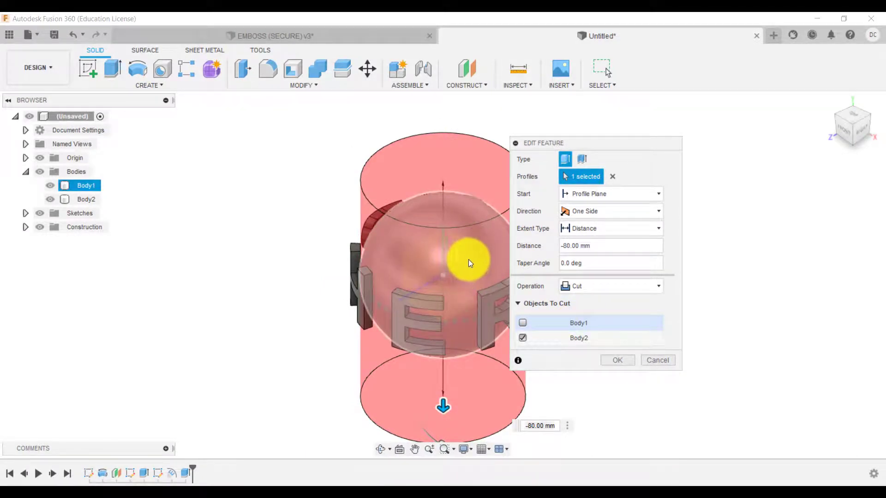
pyautogui.click(522, 322)
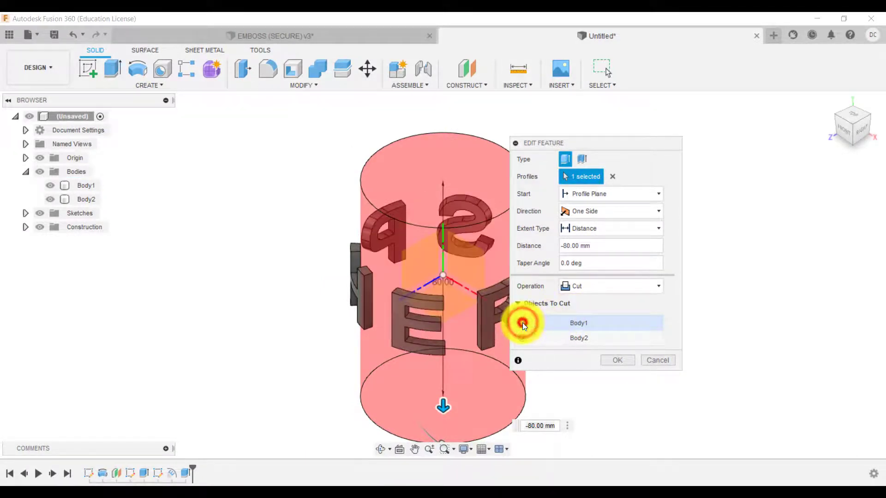
pyautogui.click(617, 360)
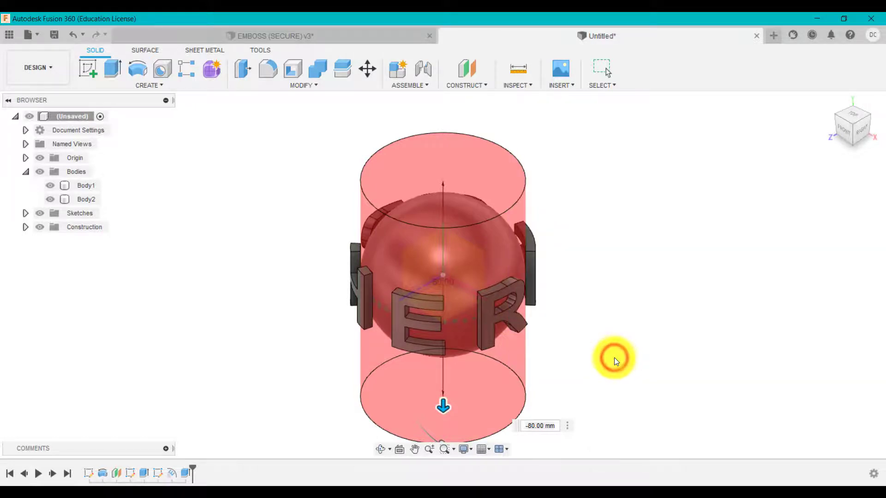
pyautogui.scroll(2, 577, 267)
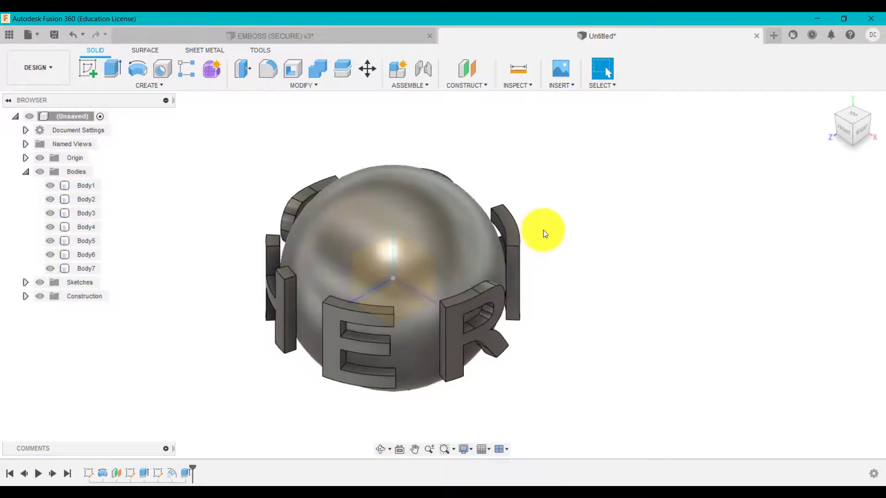
pyautogui.keyDown('shift'); pyautogui.moveTo(591, 205); pyautogui.dragTo(572, 222, button='middle'); pyautogui.keyUp('shift')
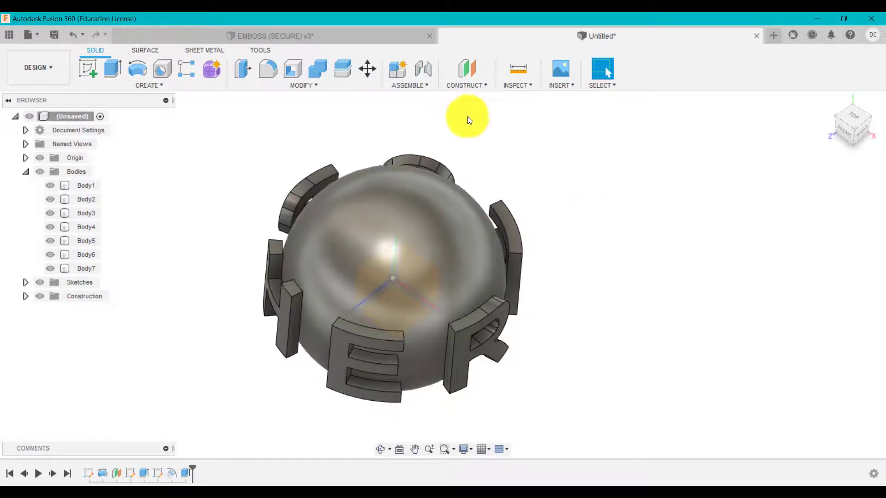
# Advance the EMBOSS (SECURE) v3 timeline past ReplaceFace1 to check the letter's inner face, and return to the new design.
pyautogui.click(377, 35)
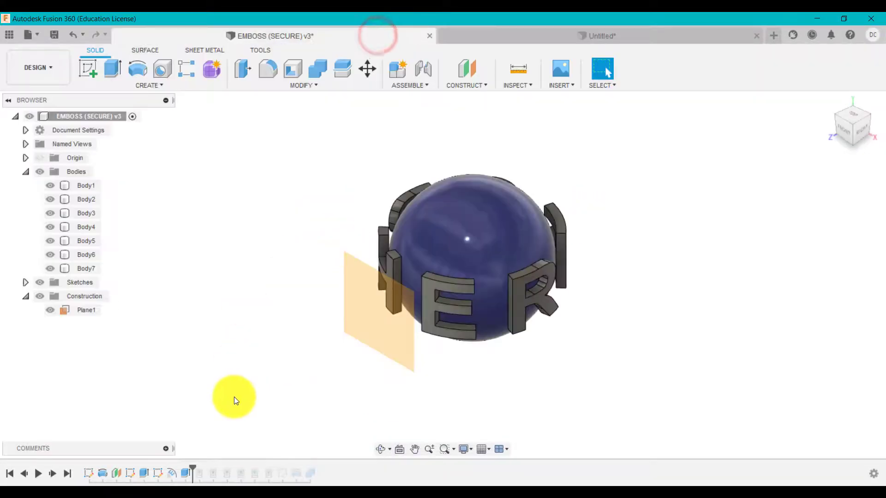
pyautogui.moveTo(192, 468); pyautogui.dragTo(205, 468)
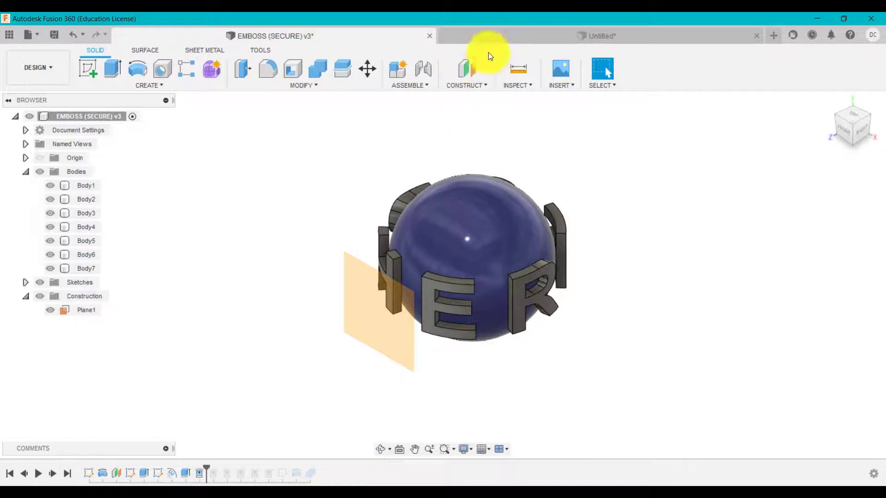
pyautogui.click(487, 32)
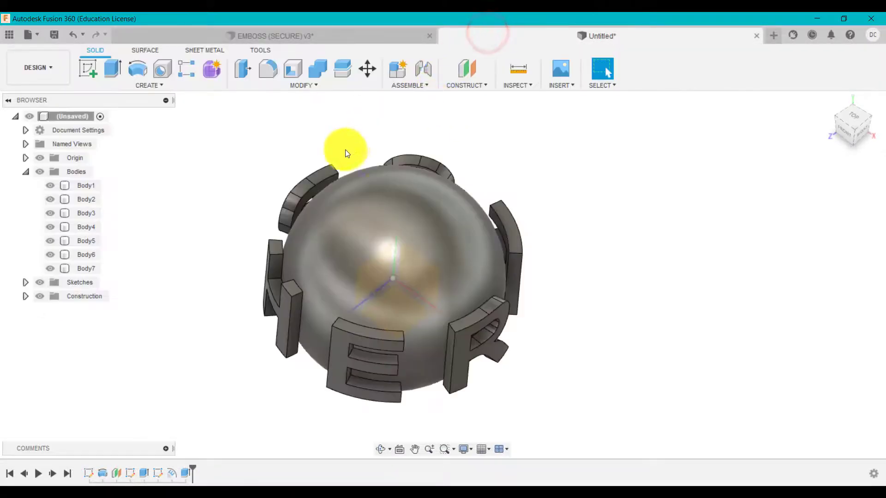
# Use Replace Face to replace the inner face of the letter P with the sphere's surface.
pyautogui.scroll(5, 342, 156)
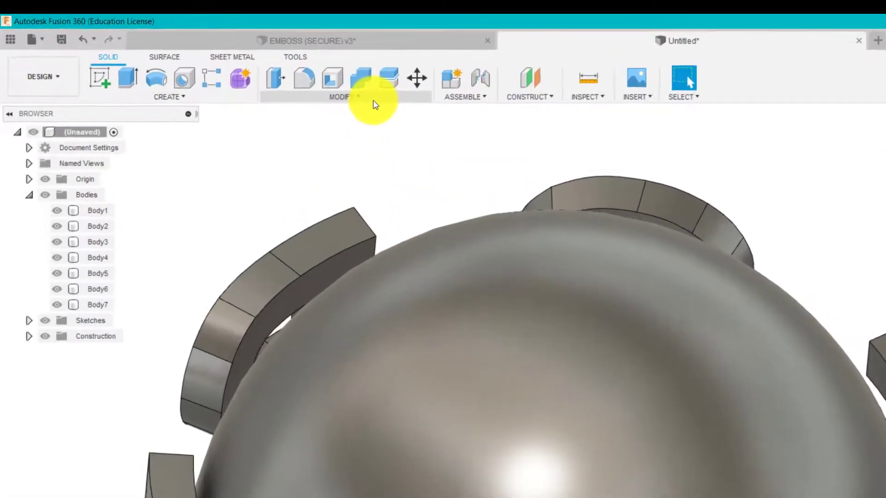
pyautogui.click(328, 88)
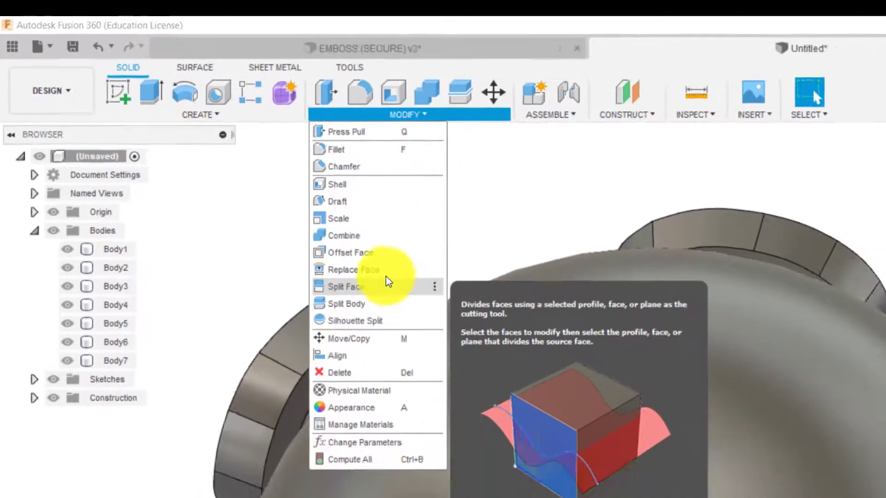
pyautogui.click(466, 323)
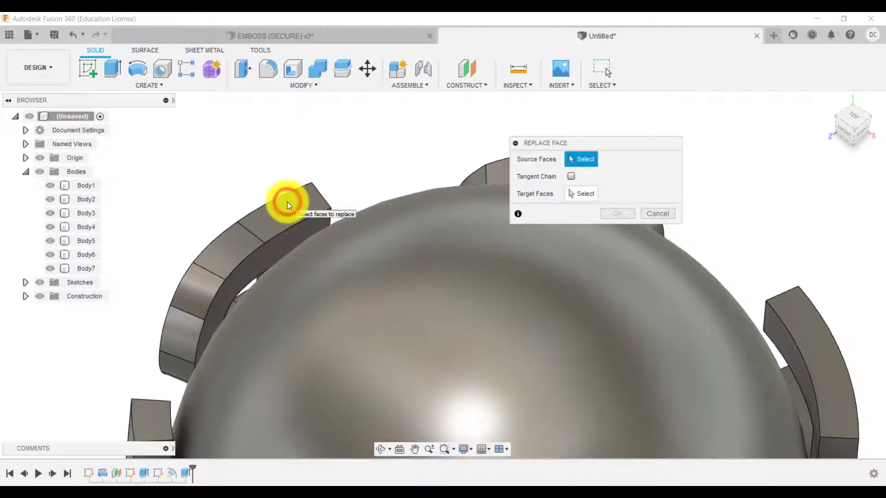
pyautogui.click(287, 201)
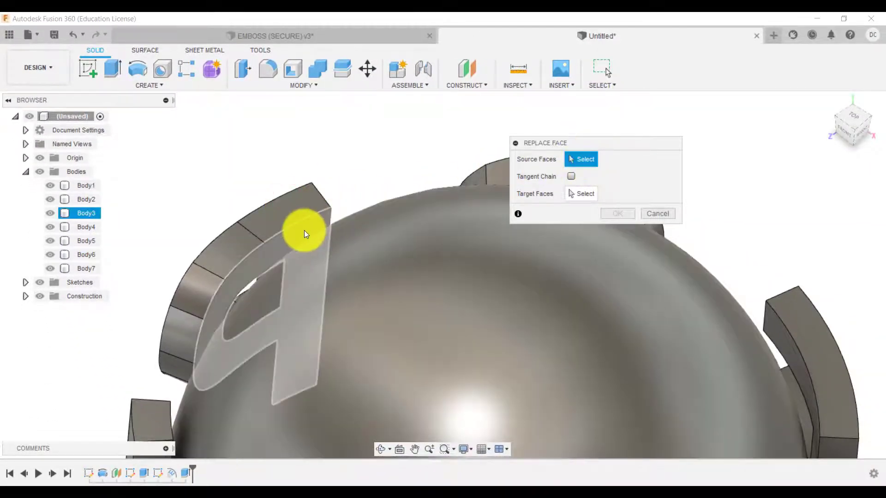
pyautogui.click(304, 230)
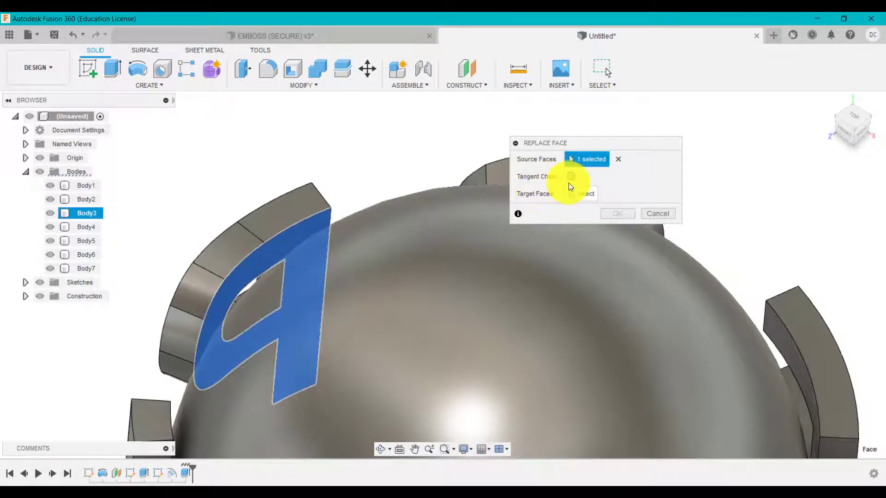
pyautogui.click(585, 193)
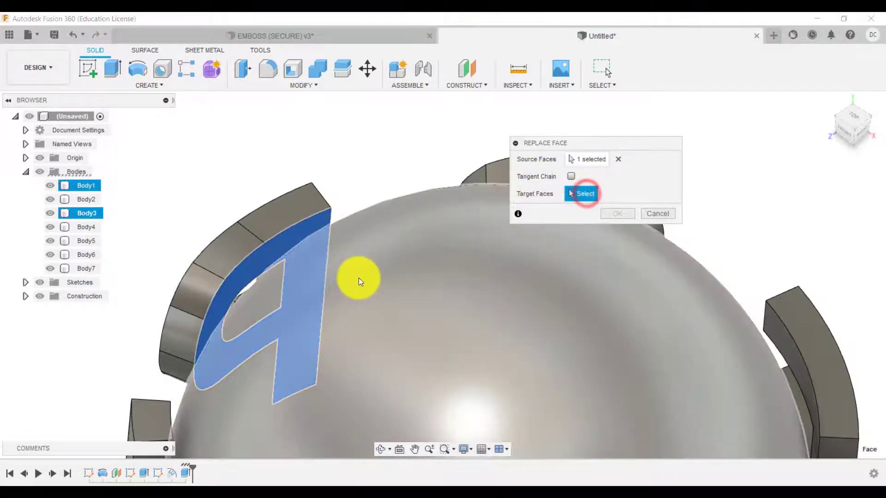
pyautogui.click(359, 278)
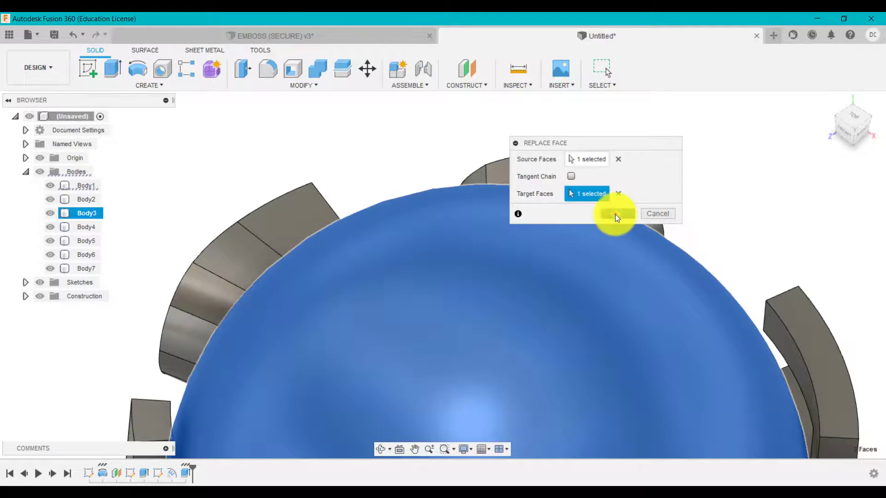
pyautogui.click(616, 213)
# Roll the timeline back before the P's face replacement and forward again to compare its inner face against the sphere.
pyautogui.keyDown('shift'); pyautogui.moveTo(291, 151); pyautogui.dragTo(297, 162, button='middle'); pyautogui.keyUp('shift')
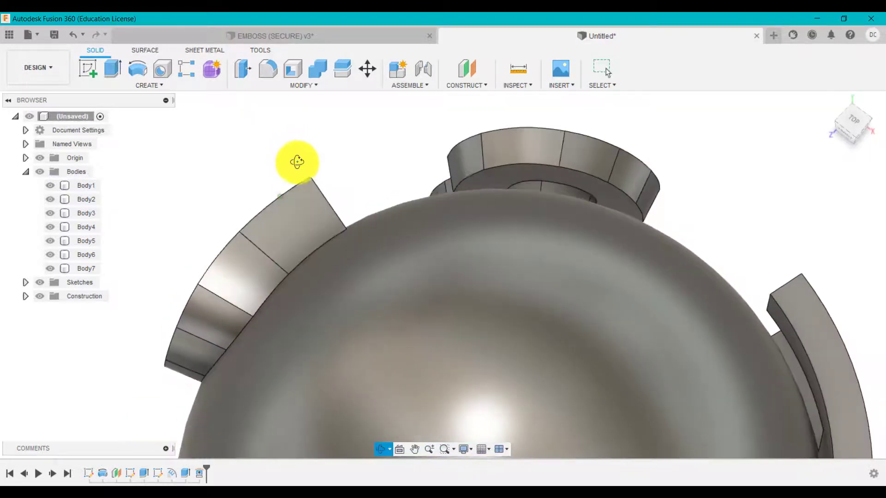
pyautogui.click(201, 469)
pyautogui.moveTo(201, 470); pyautogui.dragTo(189, 469)
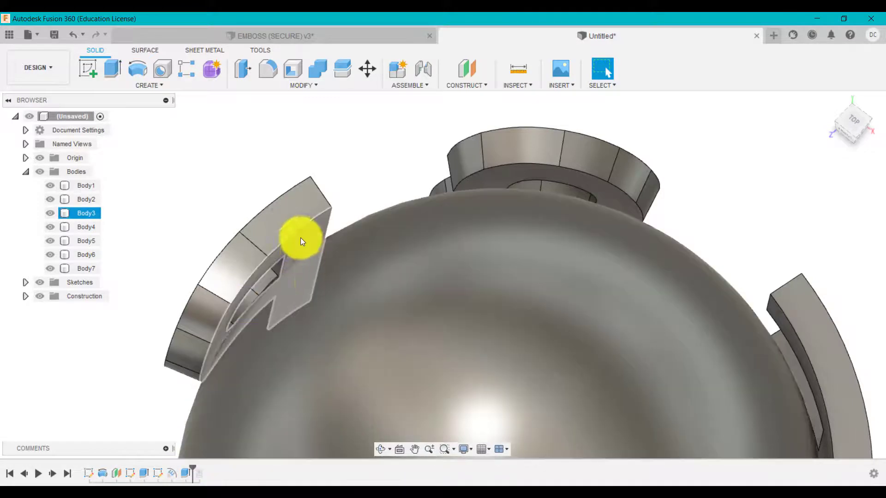
pyautogui.moveTo(189, 468); pyautogui.dragTo(206, 467)
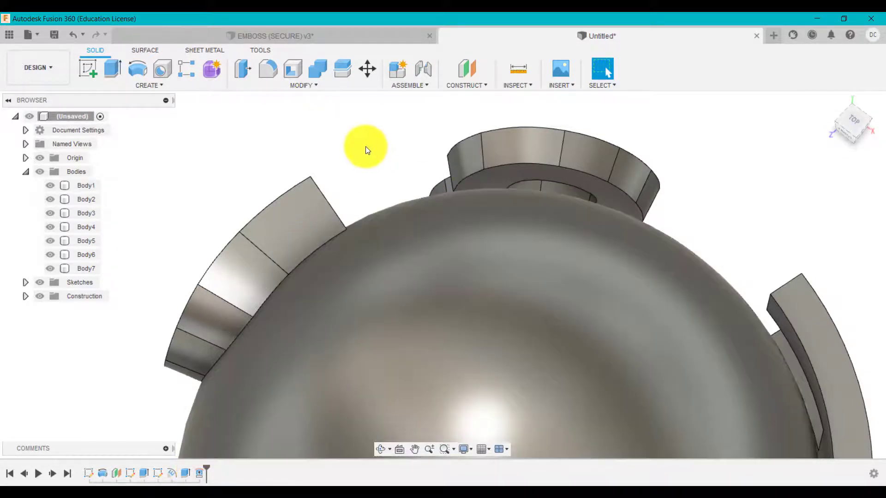
# Replace the inner face of the letter S with the sphere's surface.
pyautogui.click(307, 85)
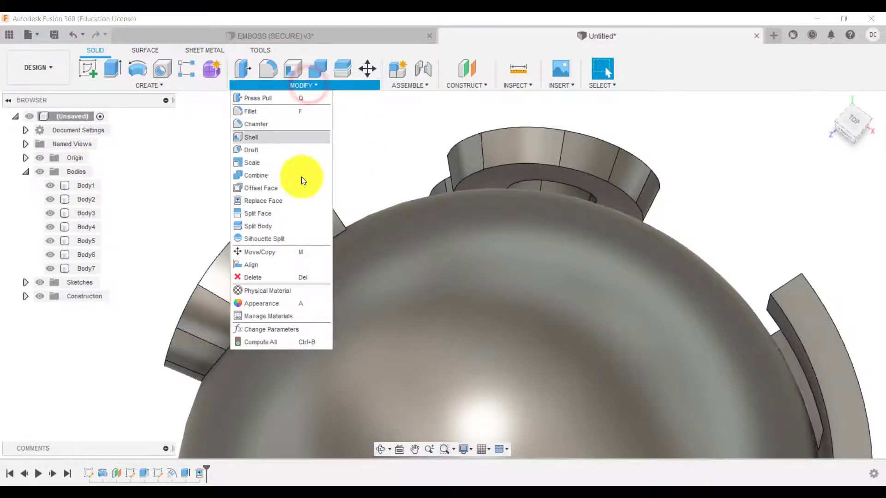
pyautogui.click(281, 204)
pyautogui.click(469, 254)
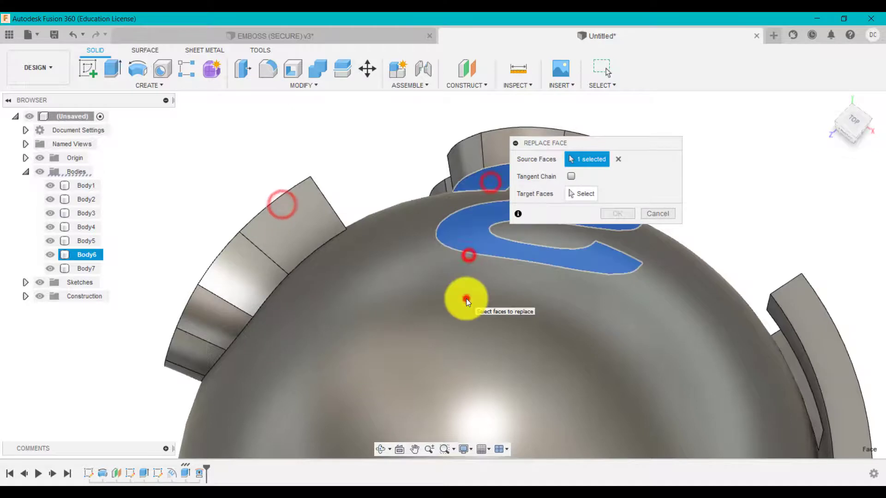
pyautogui.click(466, 297)
pyautogui.click(613, 212)
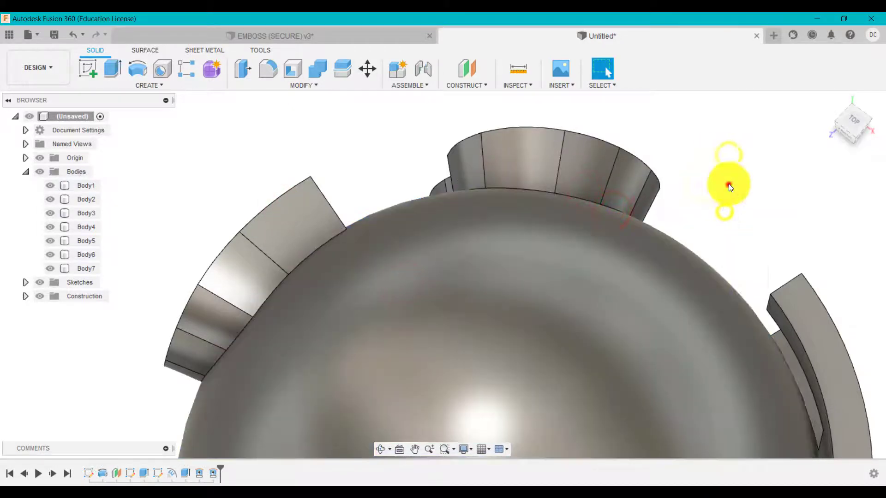
# Replace the inner face of the last E, the one between R and S, with the sphere's surface.
pyautogui.click(728, 184)
pyautogui.click(782, 326)
pyautogui.click(737, 351)
pyautogui.click(584, 195)
pyautogui.click(666, 348)
pyautogui.click(615, 214)
# Replace the inner faces of the R and the E beside the H with the sphere's surface, one letter per operation.
pyautogui.keyDown('shift'); pyautogui.moveTo(518, 280); pyautogui.dragTo(721, 300, button='middle'); pyautogui.keyUp('shift')
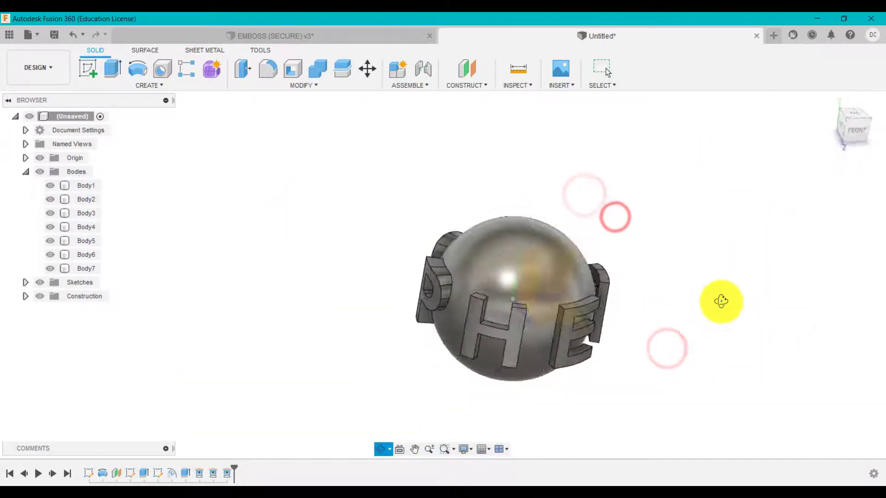
pyautogui.scroll(5, 587, 224)
pyautogui.rightClick(587, 224)
pyautogui.click(587, 182)
pyautogui.click(469, 213)
pyautogui.click(573, 194)
pyautogui.click(417, 231)
pyautogui.click(614, 213)
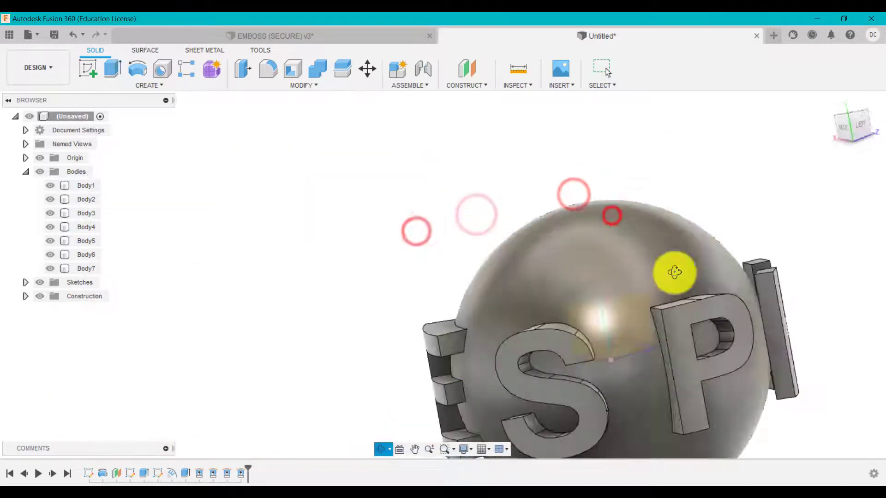
pyautogui.scroll(-3, 643, 289)
pyautogui.scroll(4, 624, 243)
pyautogui.rightClick(625, 243)
pyautogui.click(632, 210)
pyautogui.click(553, 223)
pyautogui.click(571, 195)
pyautogui.click(474, 310)
pyautogui.click(607, 214)
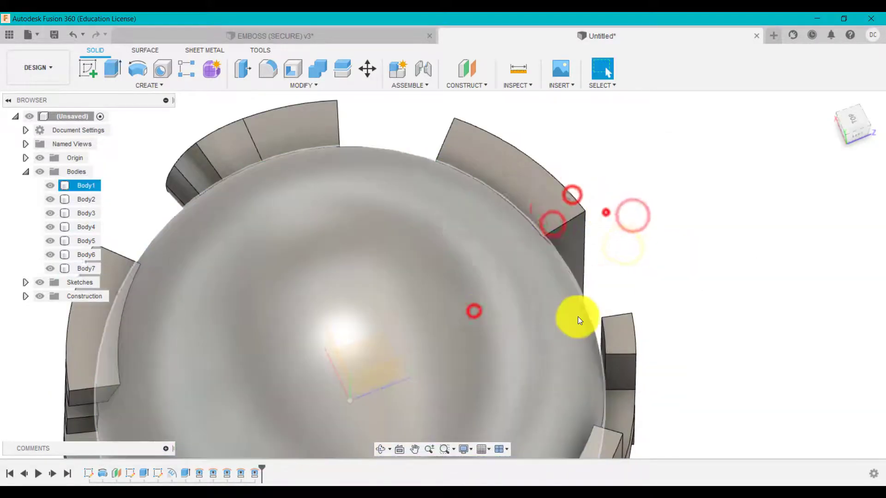
# Replace the inner face of the letter H with the sphere's surface.
pyautogui.scroll(-3, 674, 251)
pyautogui.scroll(4, 672, 382)
pyautogui.rightClick(648, 261)
pyautogui.click(654, 229)
pyautogui.click(577, 344)
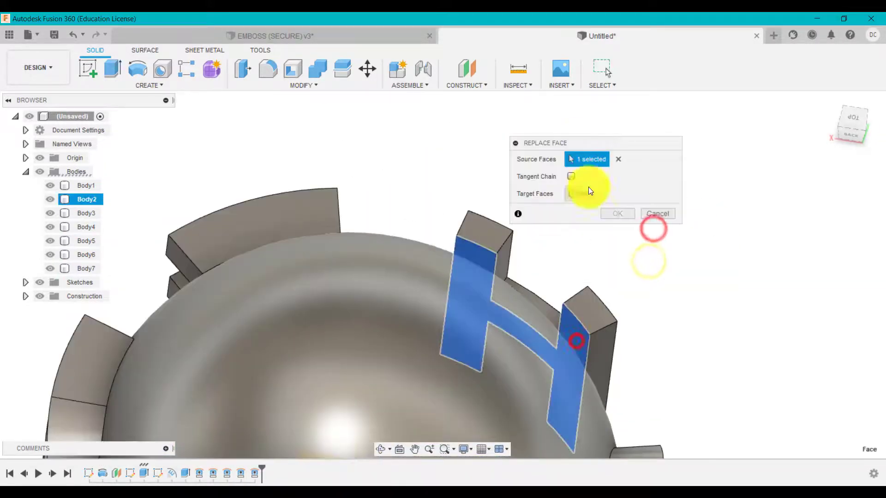
pyautogui.click(574, 193)
pyautogui.click(464, 382)
pyautogui.click(617, 214)
# Inspect the six letters from all around to check how their inner and outer faces follow the sphere.
pyautogui.click(829, 104)
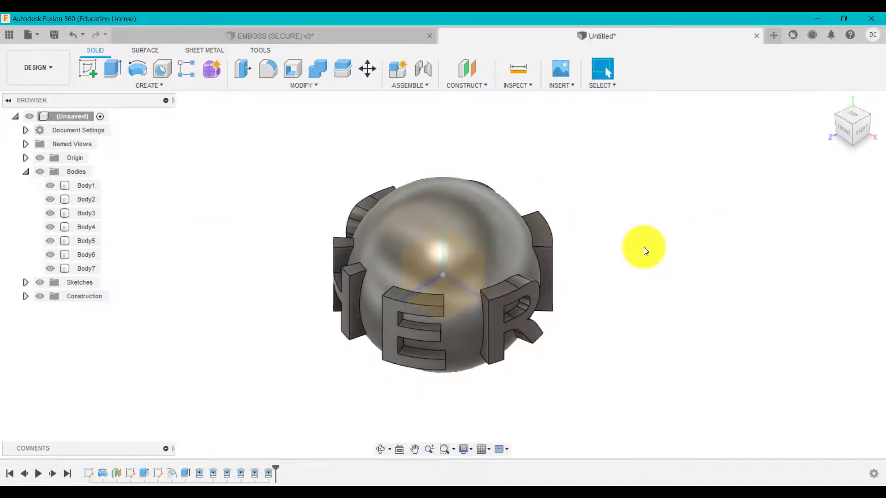
pyautogui.moveTo(644, 248)
pyautogui.keyDown('shift'); pyautogui.mouseDown(button='middle')
pyautogui.moveTo(655, 320)
pyautogui.moveTo(654, 251)
pyautogui.mouseUp(button='middle'); pyautogui.keyUp('shift')
pyautogui.moveTo(654, 251)
pyautogui.mouseDown()
pyautogui.moveTo(653, 184)
pyautogui.moveTo(663, 198)
pyautogui.moveTo(654, 220)
pyautogui.moveTo(659, 287)
pyautogui.moveTo(648, 285)
pyautogui.moveTo(662, 235)
pyautogui.mouseUp()
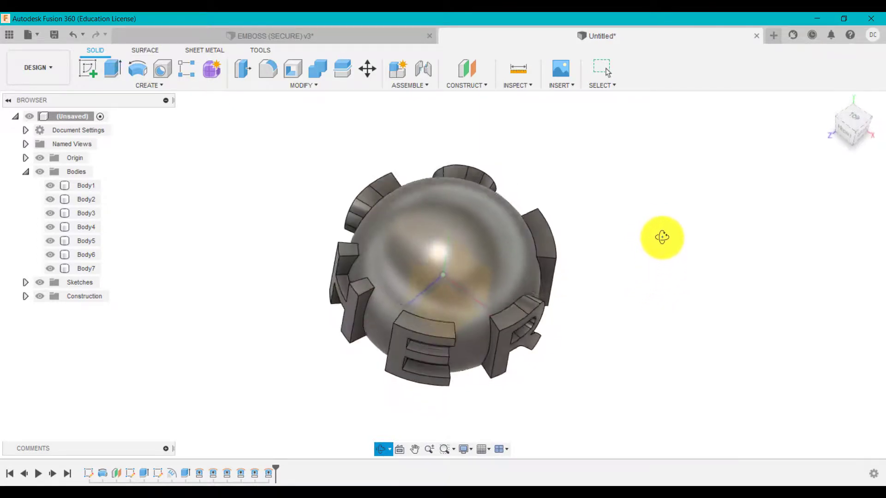
pyautogui.press('Escape')
pyautogui.scroll(5, 552, 217)
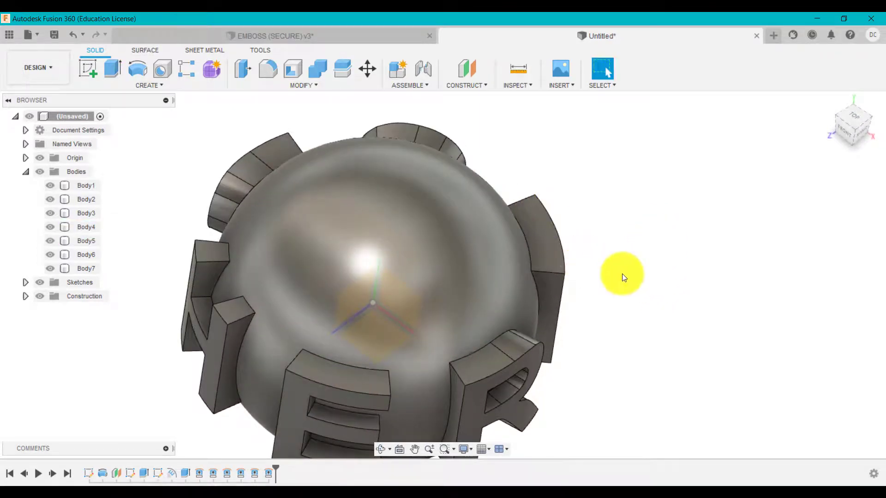
pyautogui.scroll(-3, 621, 274)
pyautogui.press('F4')
pyautogui.moveTo(621, 267); pyautogui.dragTo(521, 262)
pyautogui.press('Escape')
pyautogui.click(403, 270)
pyautogui.click(316, 338)
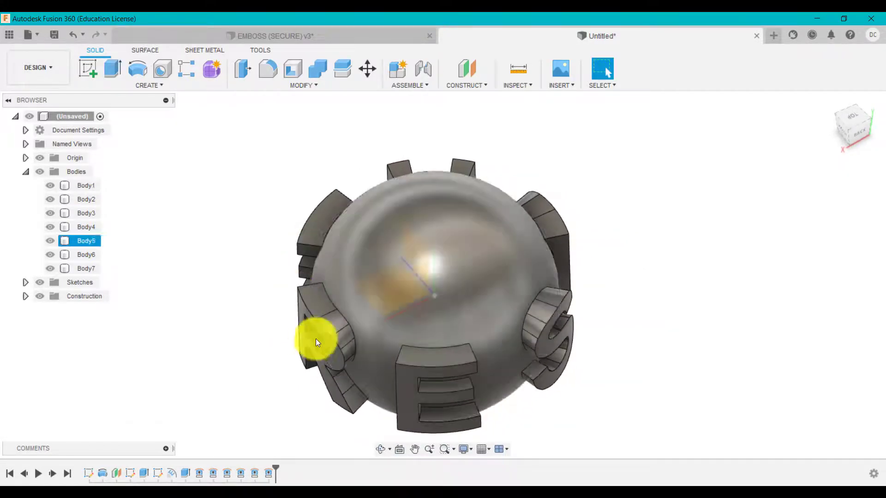
pyautogui.click(327, 251)
pyautogui.click(312, 271)
pyautogui.click(265, 276)
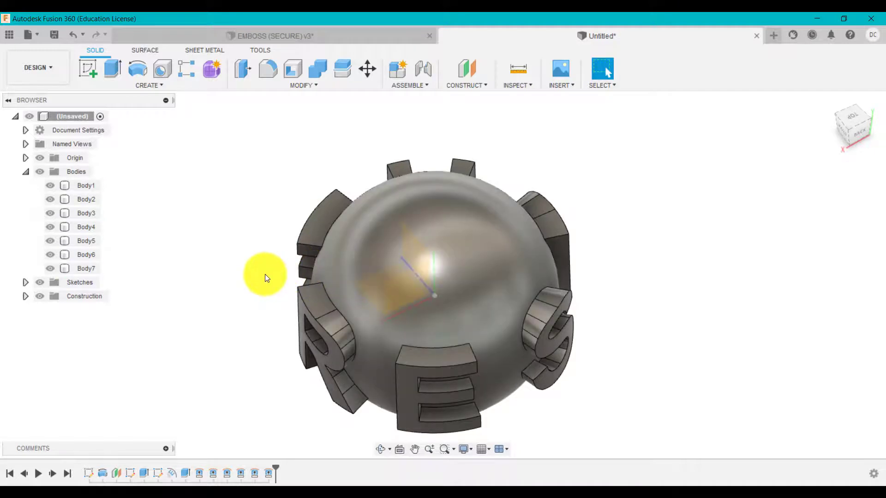
pyautogui.click(299, 255)
pyautogui.click(344, 215)
pyautogui.click(241, 301)
pyautogui.click(492, 301)
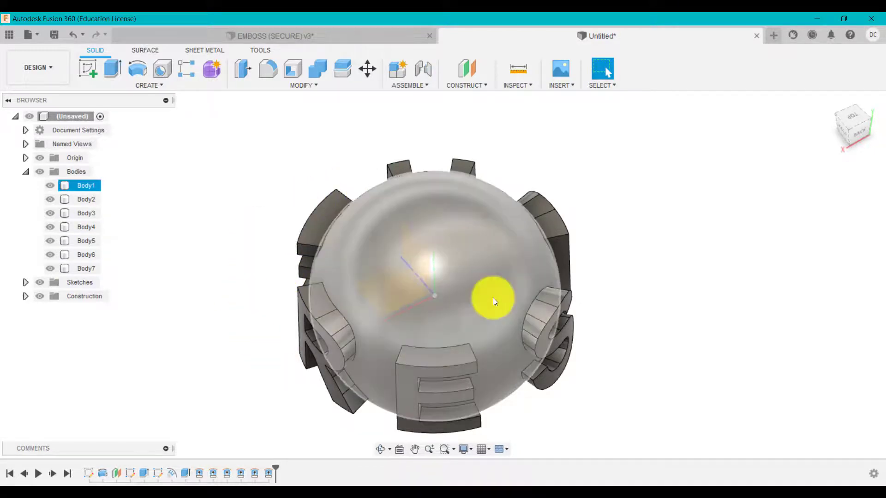
pyautogui.click(542, 155)
# Switch to the EMBOSS (SECURE) v3 design and advance its timeline past all the face replacements to reach Sketch4.
pyautogui.click(375, 37)
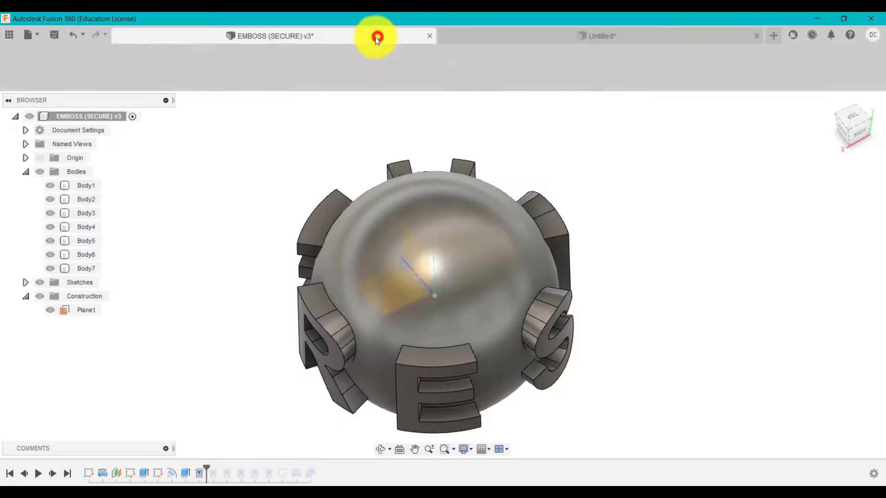
pyautogui.moveTo(206, 466); pyautogui.dragTo(275, 467)
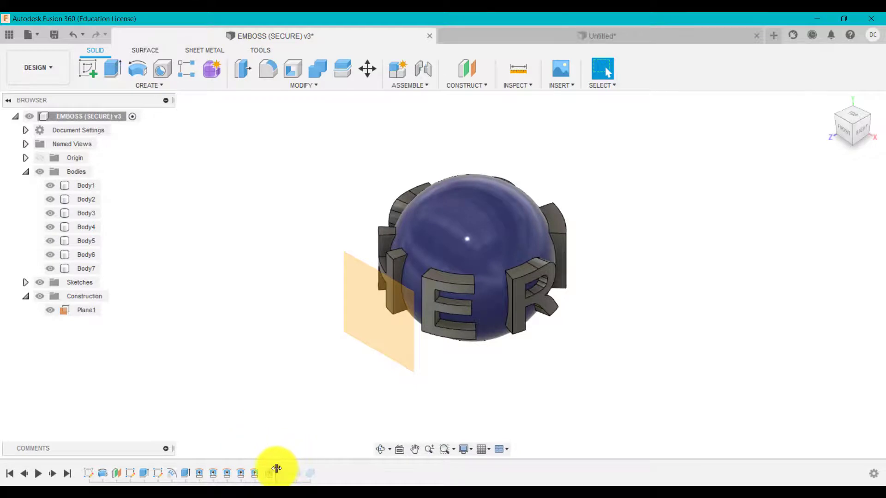
pyautogui.moveTo(277, 468); pyautogui.dragTo(283, 473)
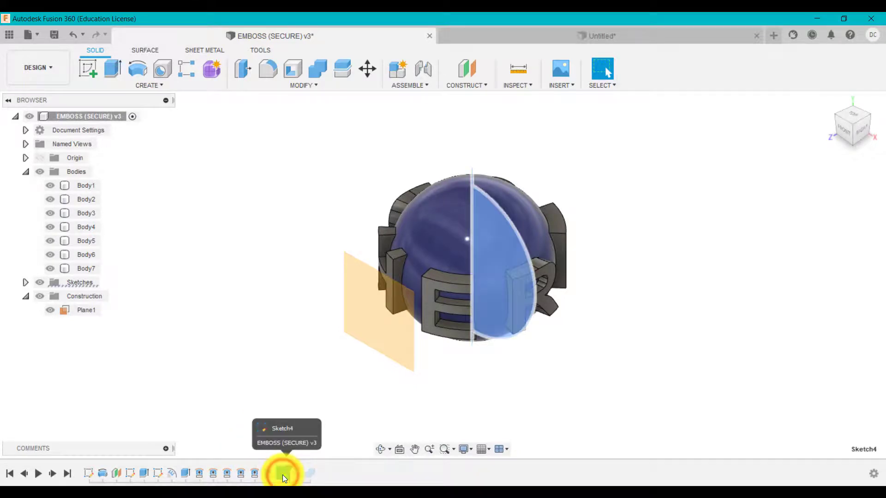
# Examine the half-circle profile in Sketch4 and the effect of Revolve2 on the letters, and return to the new design.
pyautogui.rightClick(283, 475)
pyautogui.click(326, 361)
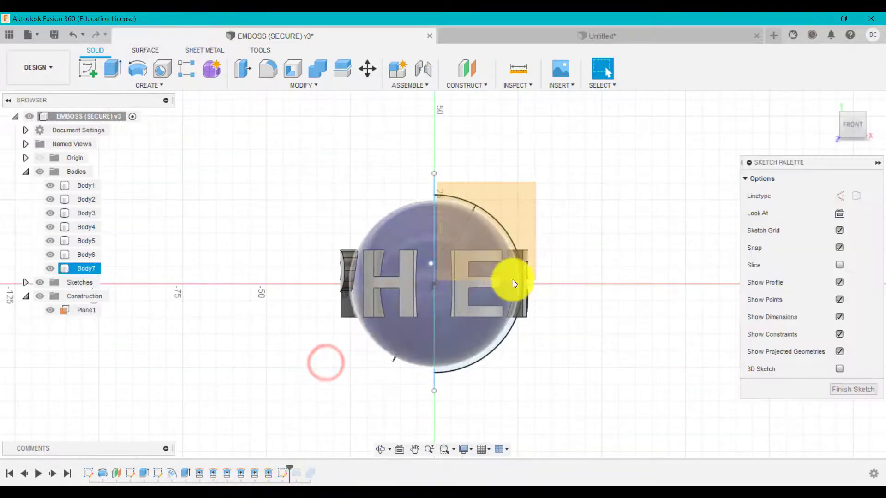
pyautogui.scroll(4, 549, 282)
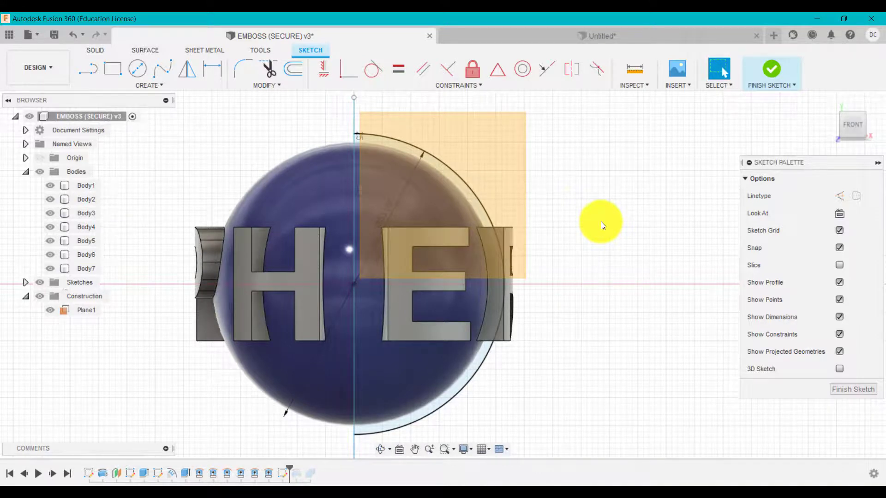
pyautogui.click(776, 68)
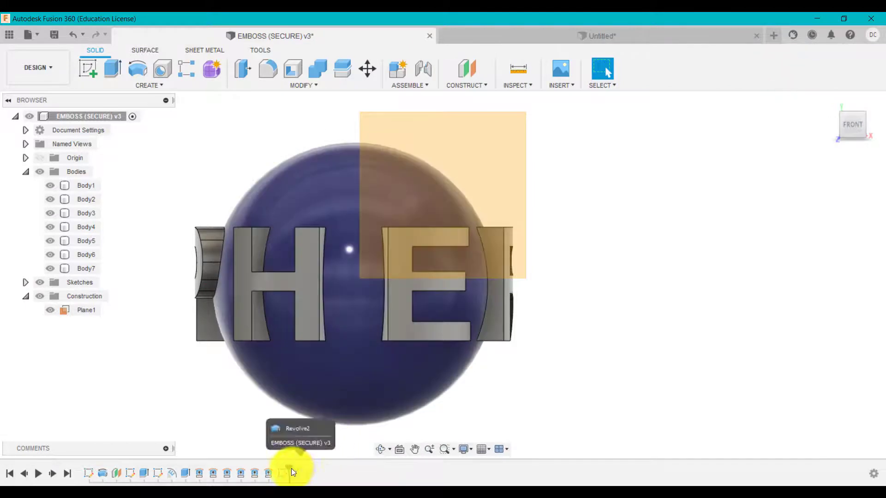
pyautogui.moveTo(290, 469); pyautogui.dragTo(300, 468)
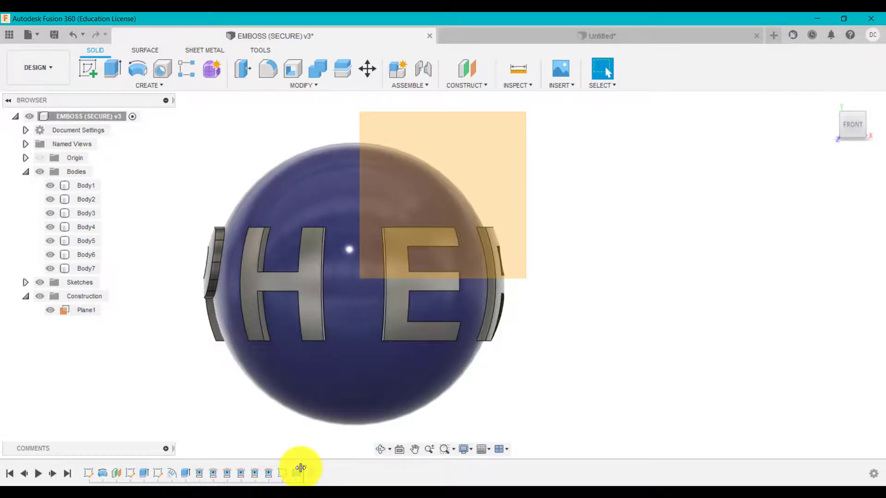
pyautogui.click(494, 36)
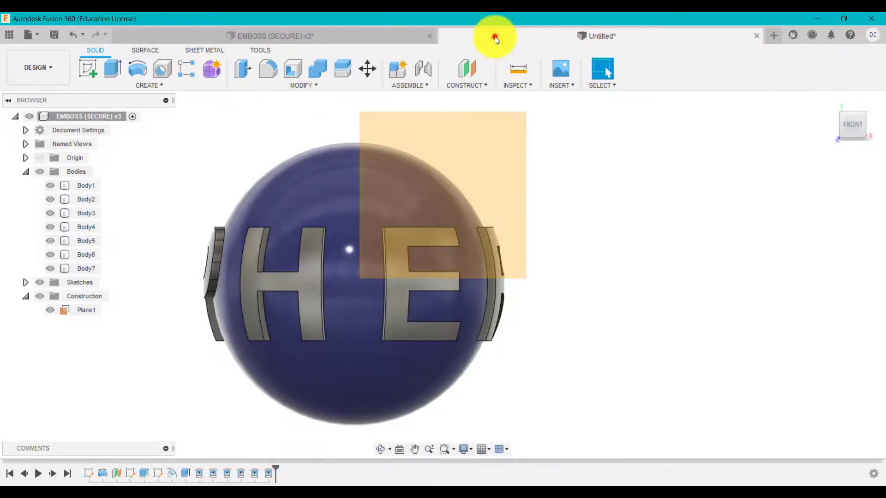
# Sketch a 53 mm diameter circle centred on the origin on the front plane, and finish the sketch.
pyautogui.click(88, 69)
pyautogui.click(831, 99)
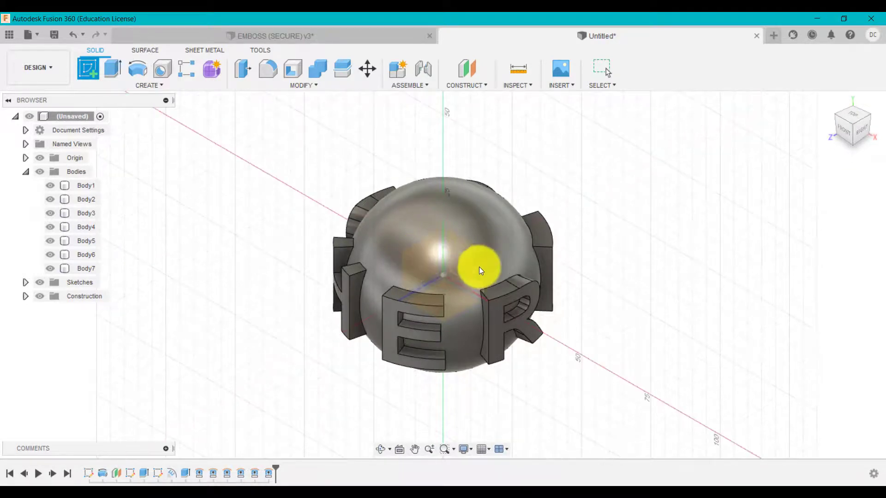
pyautogui.click(477, 266)
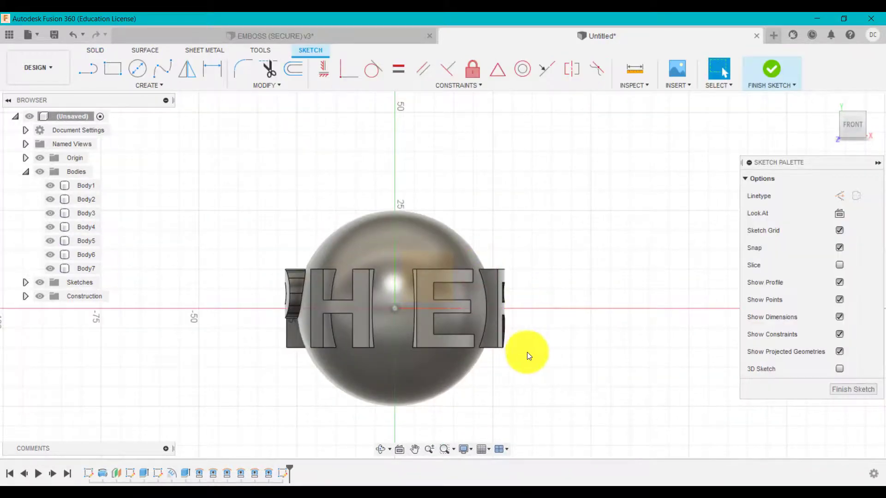
pyautogui.press('c')
pyautogui.scroll(2, 488, 339)
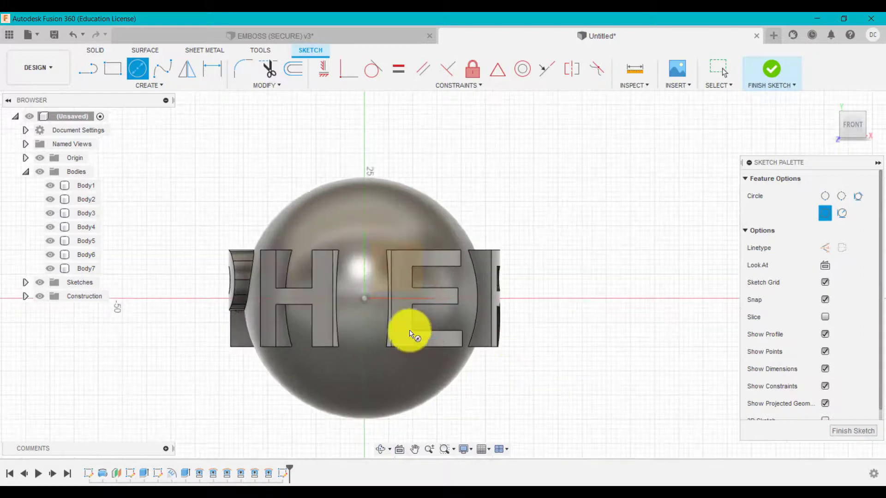
pyautogui.click(366, 303)
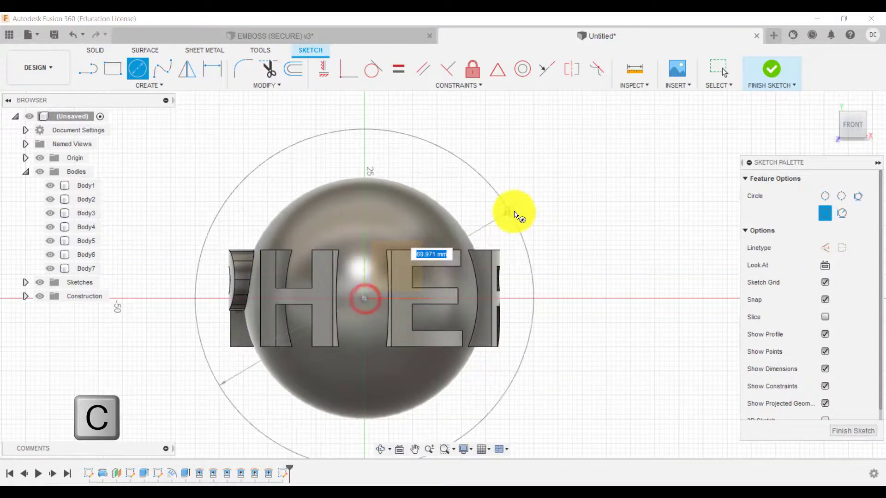
pyautogui.write('53')
pyautogui.press('Return')
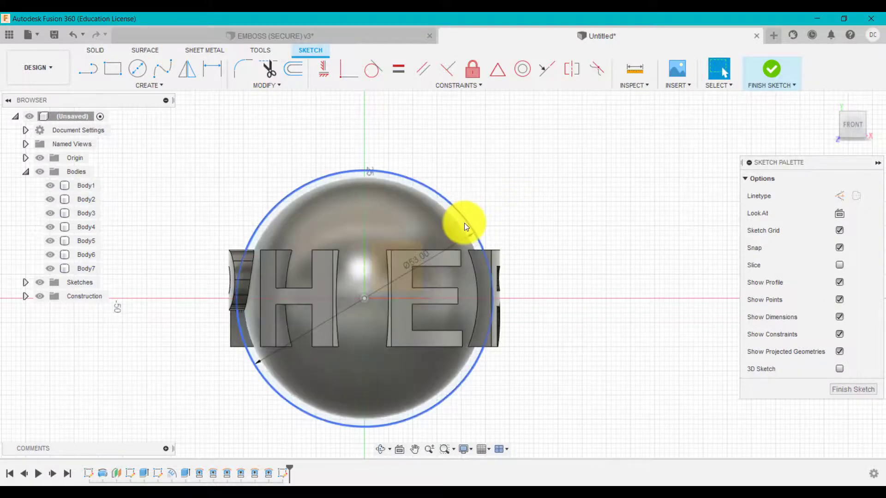
pyautogui.click(278, 392)
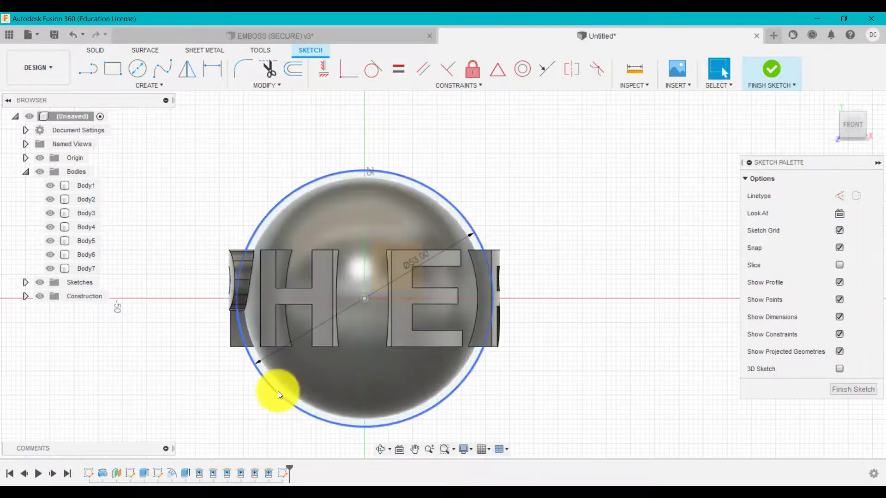
pyautogui.click(365, 268)
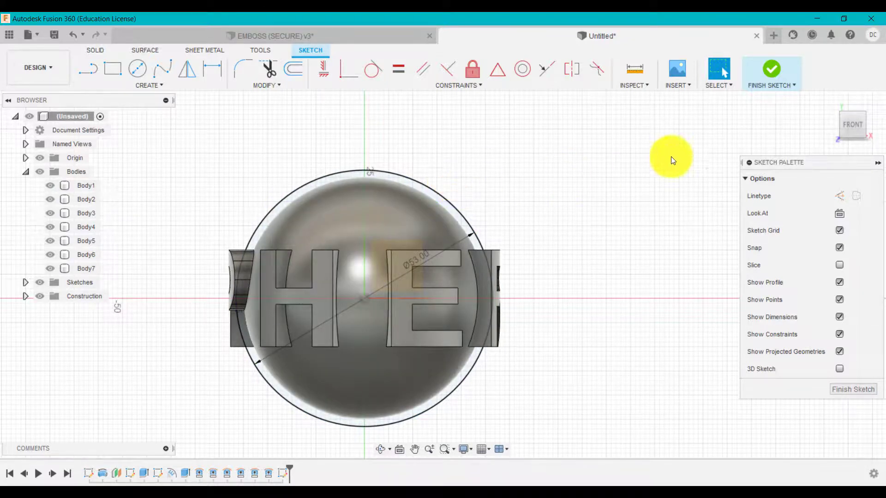
pyautogui.click(833, 105)
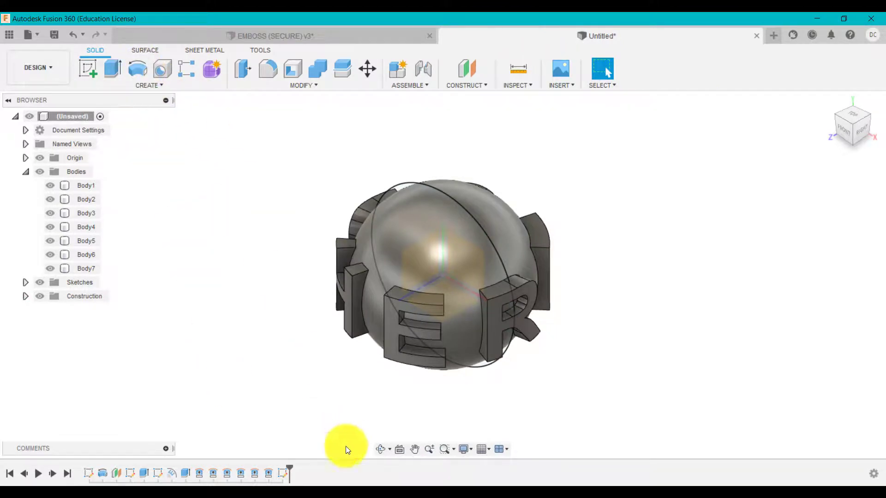
# Reopen the circle sketch and add a vertical line from the circle's top through its centre to its bottom.
pyautogui.rightClick(283, 474)
pyautogui.click(320, 359)
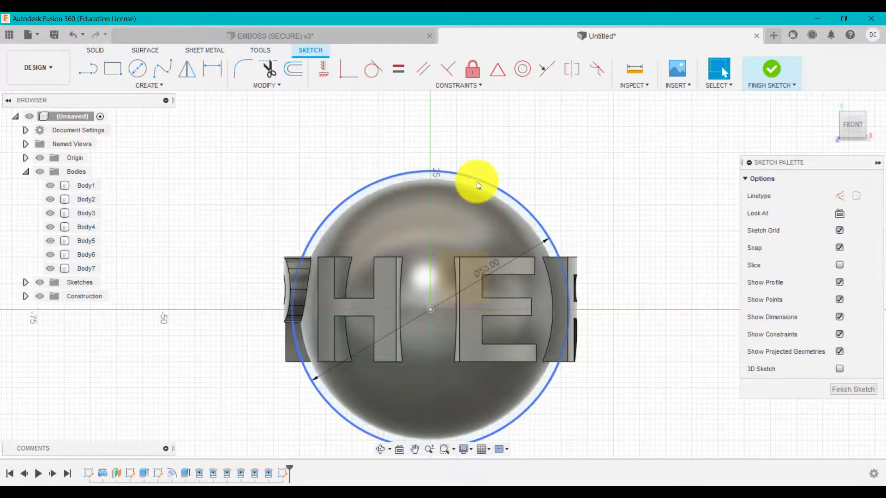
pyautogui.press('l')
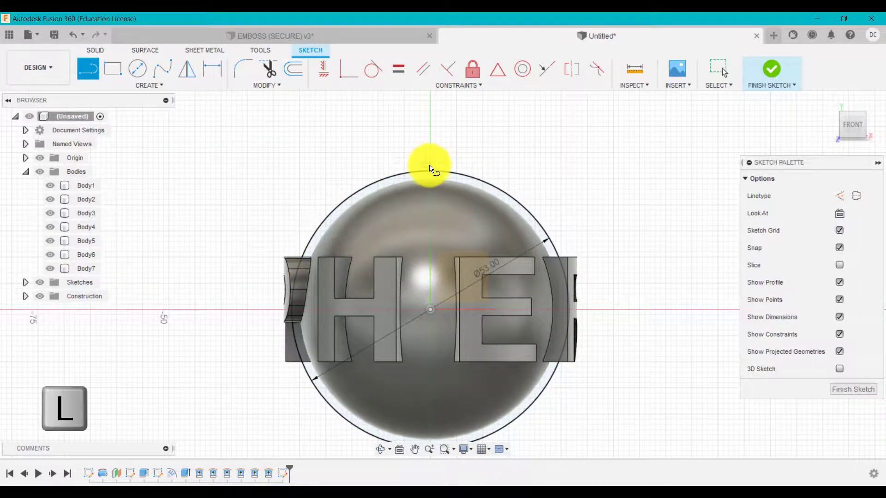
pyautogui.click(431, 173)
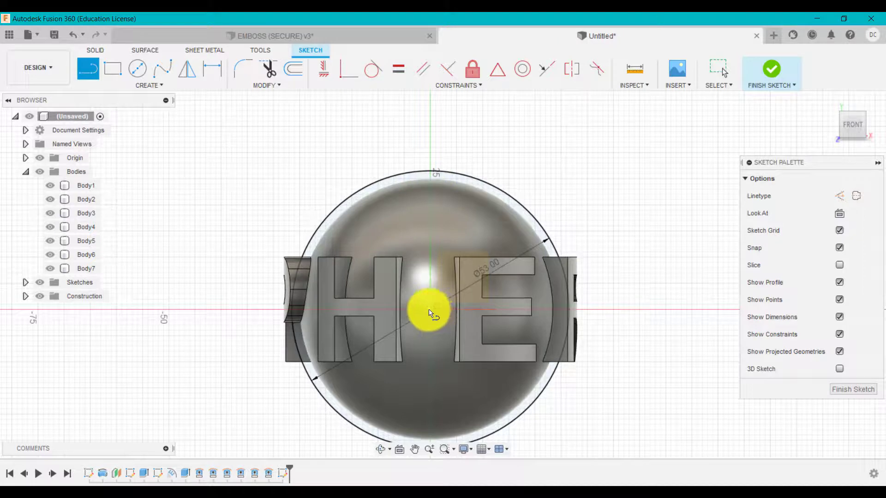
pyautogui.click(430, 311)
pyautogui.click(431, 170)
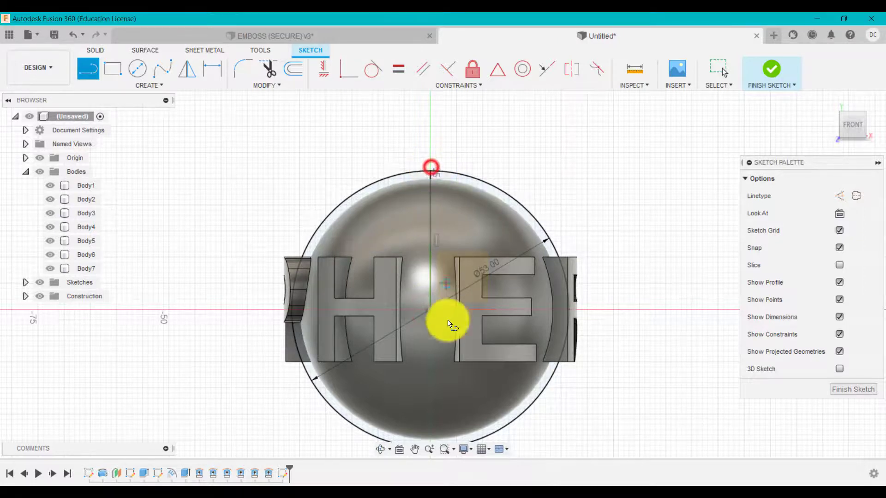
pyautogui.scroll(-2, 429, 323)
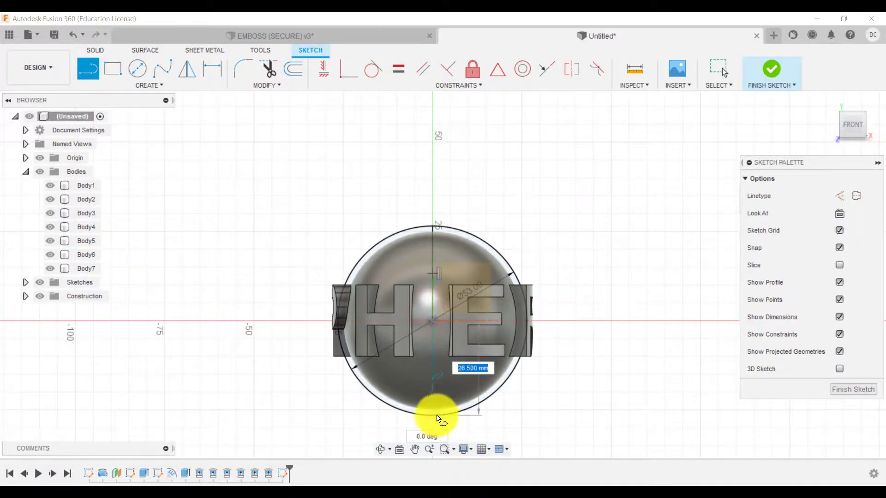
pyautogui.click(433, 416)
pyautogui.press('Escape')
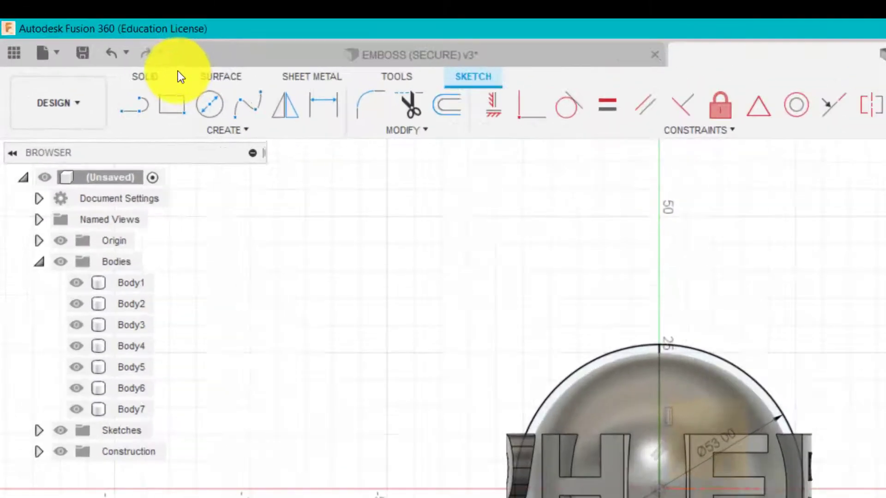
# Revolve the half-circle beside the H-E front letters' E fully around the vertical line, using the Intersect operation.
pyautogui.click(95, 50)
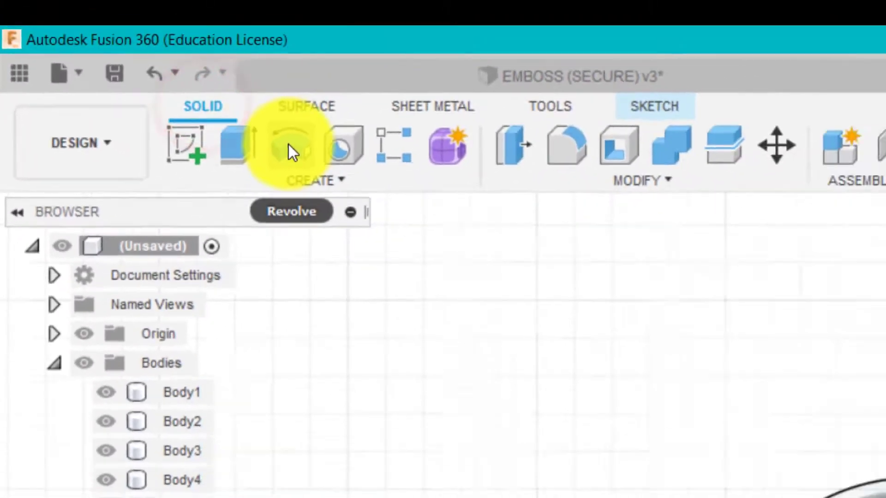
pyautogui.click(289, 145)
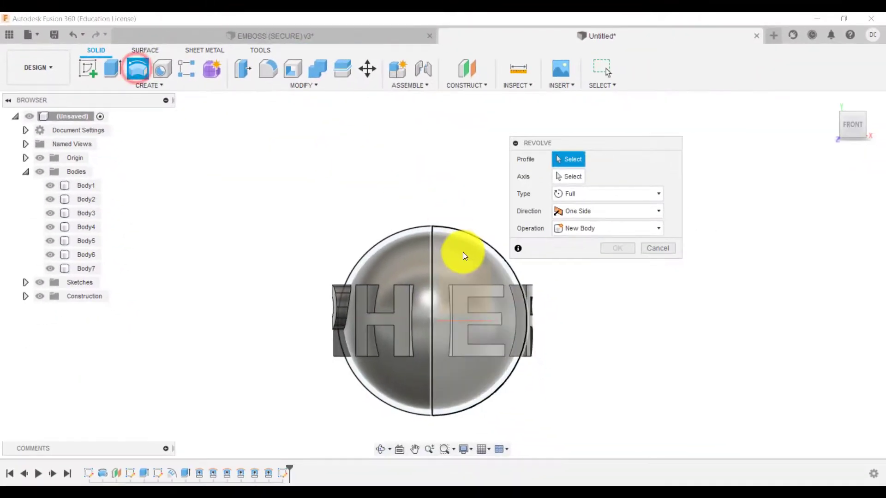
pyautogui.click(464, 251)
pyautogui.click(565, 177)
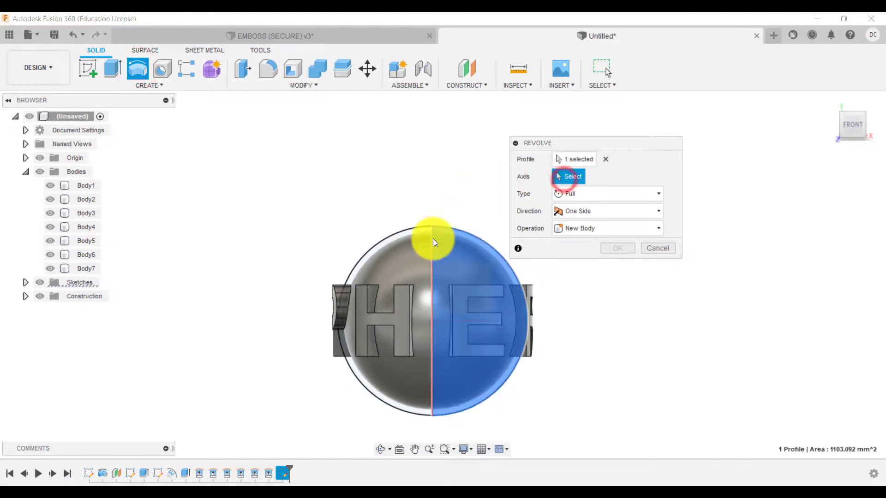
pyautogui.click(432, 239)
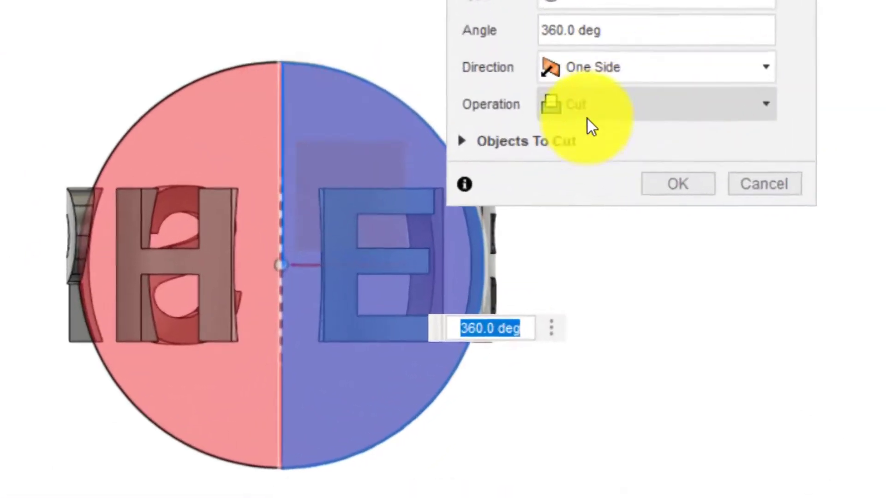
pyautogui.click(583, 246)
pyautogui.click(617, 193)
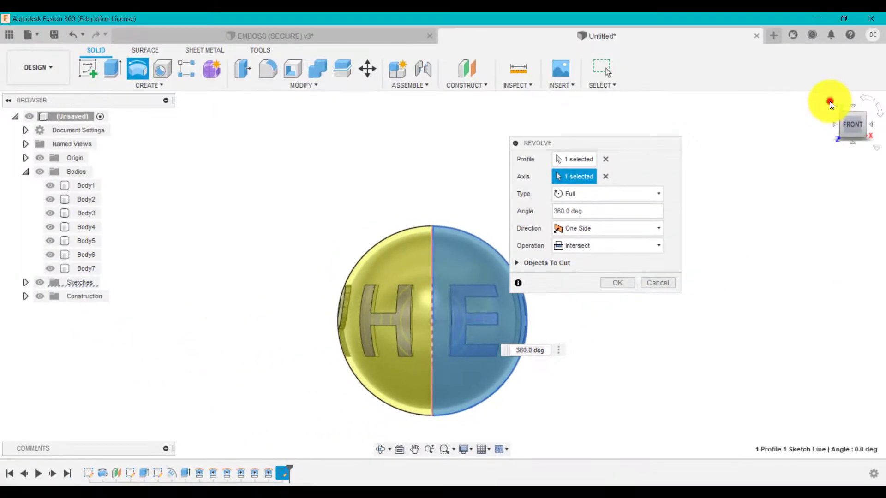
pyautogui.click(829, 101)
pyautogui.click(616, 285)
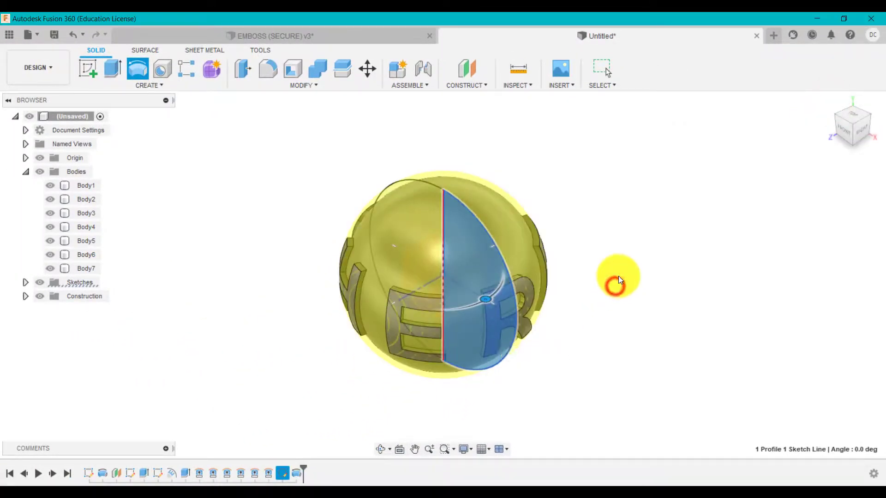
# Hide the origin geometry, and roll the timeline back before the revolve and forward again to compare the letters.
pyautogui.scroll(2, 398, 376)
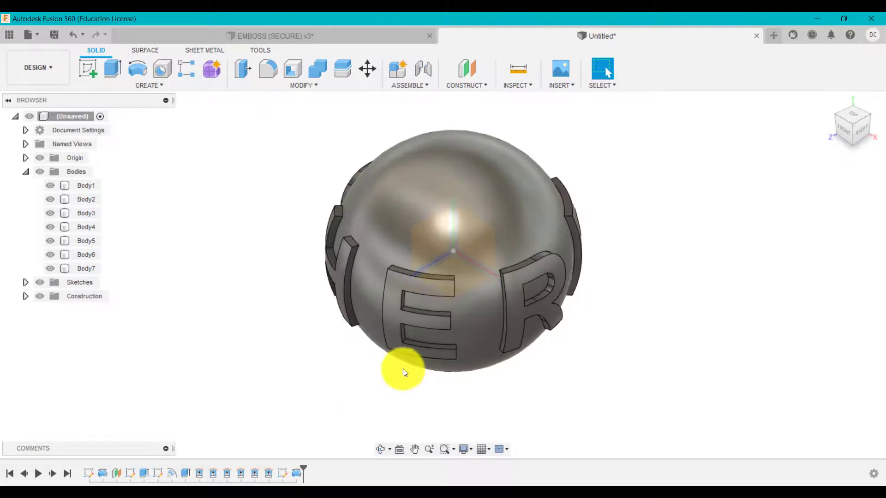
pyautogui.click(40, 158)
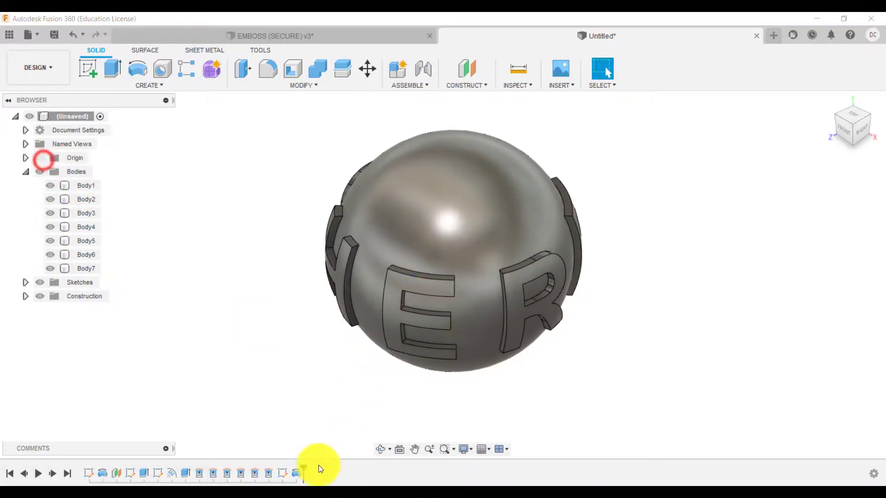
pyautogui.moveTo(303, 469); pyautogui.dragTo(290, 469)
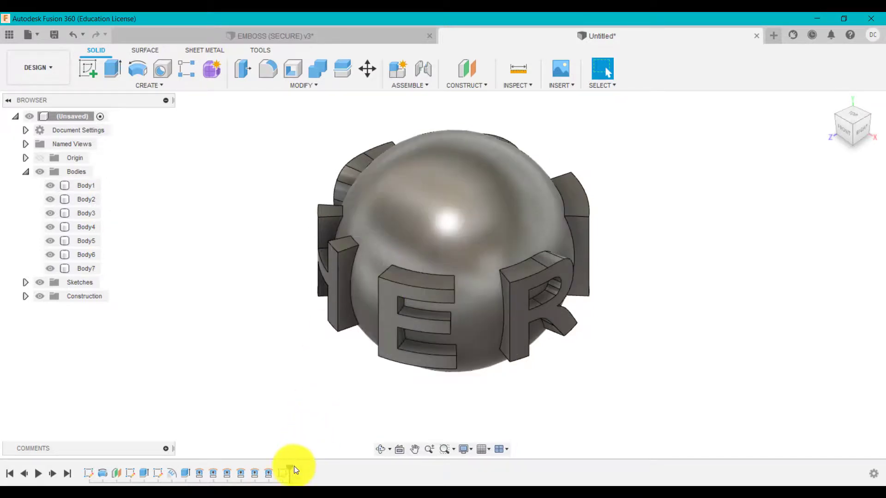
pyautogui.moveTo(294, 468); pyautogui.dragTo(304, 468)
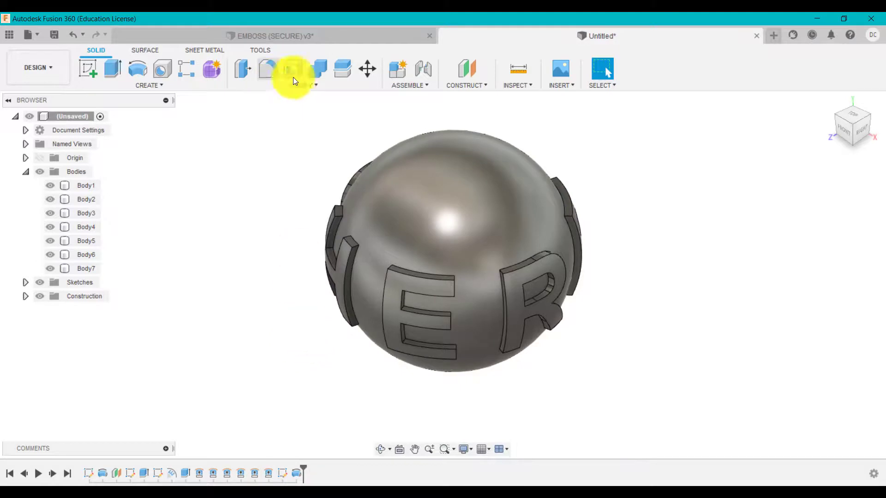
# Switch to the EMBOSS (SECURE) v3 design, advance its timeline past the last feature to examine the bodies, and return to the new design.
pyautogui.click(319, 34)
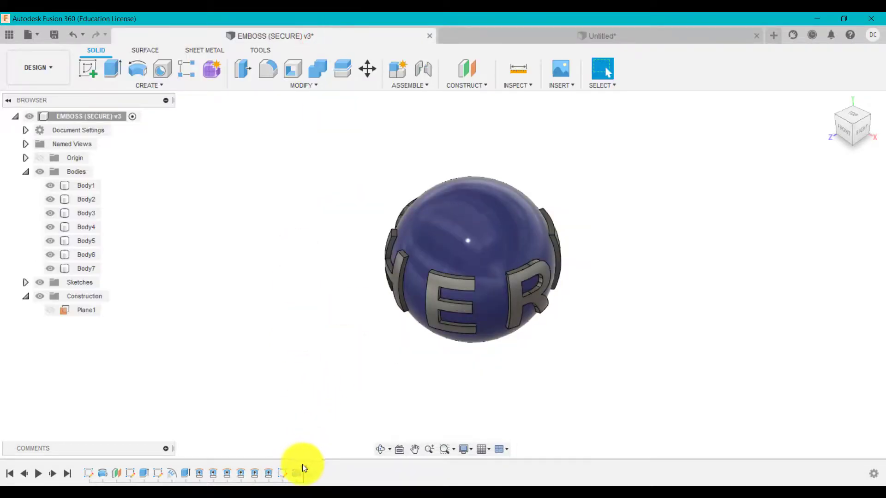
pyautogui.moveTo(303, 467); pyautogui.dragTo(314, 457)
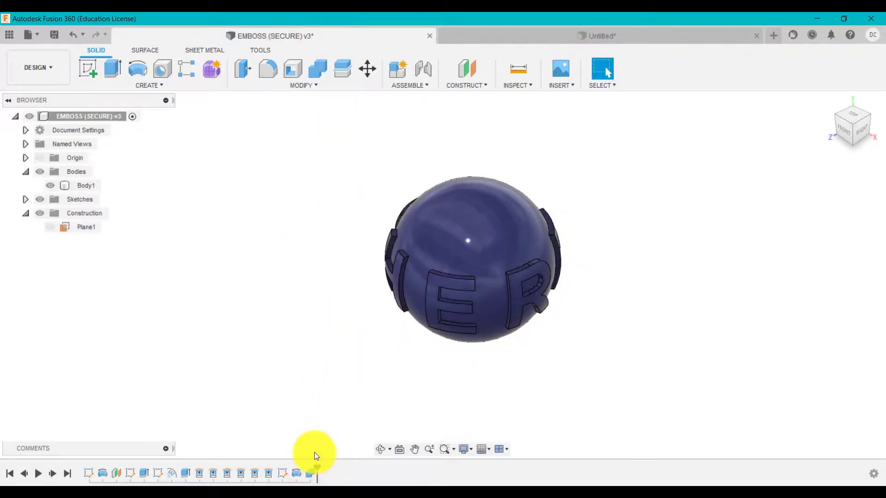
pyautogui.click(517, 37)
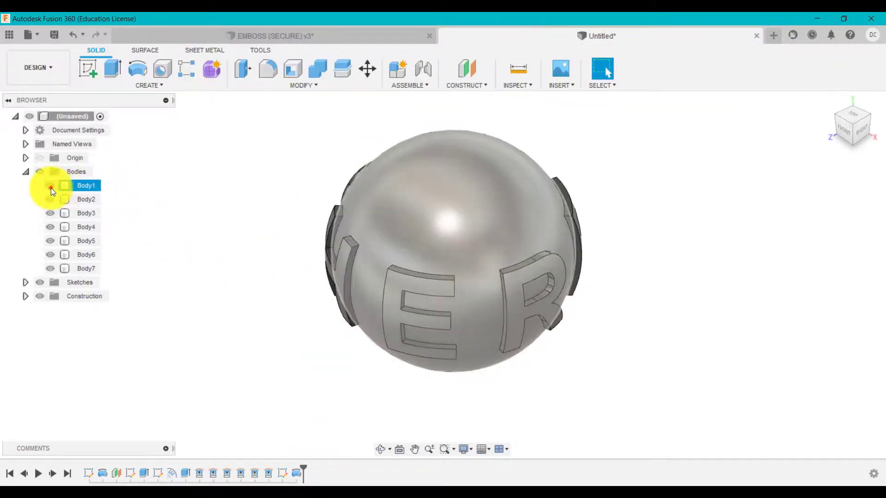
# Temporarily hide the sphere, Body1, to inspect the trimmed letters from all around, and show it again.
pyautogui.click(50, 186)
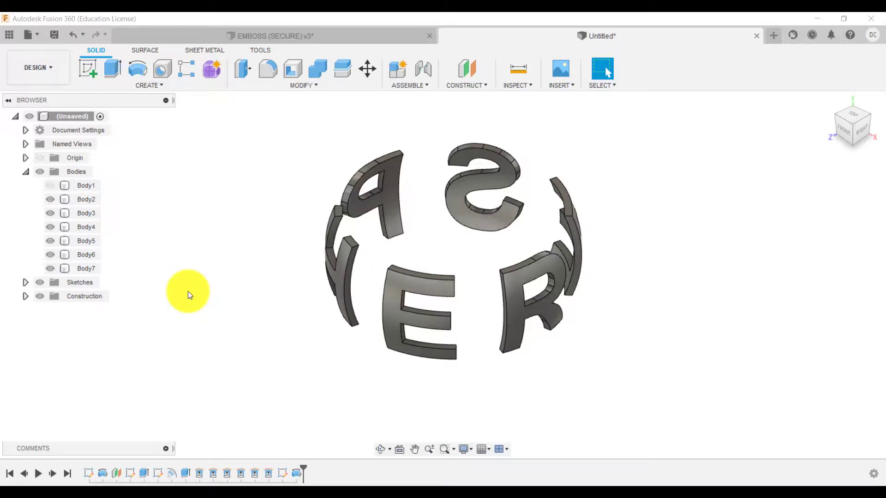
pyautogui.press('F4')
pyautogui.moveTo(172, 292); pyautogui.dragTo(126, 282)
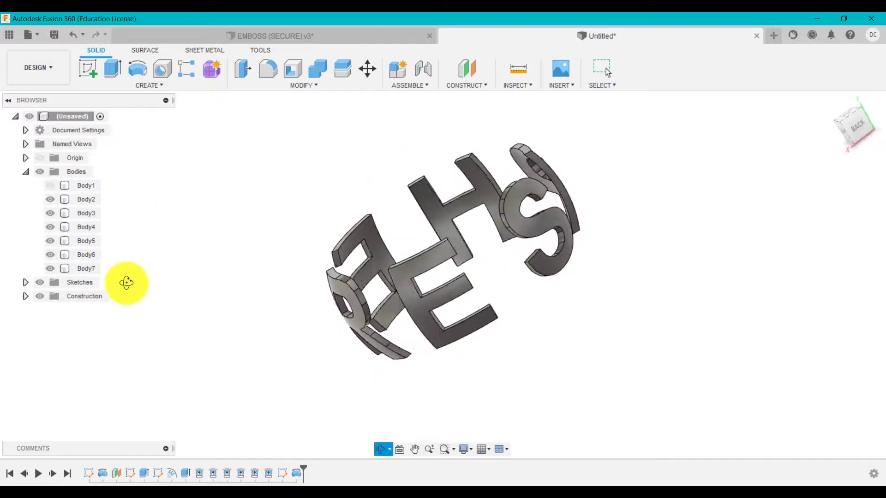
pyautogui.press('Escape')
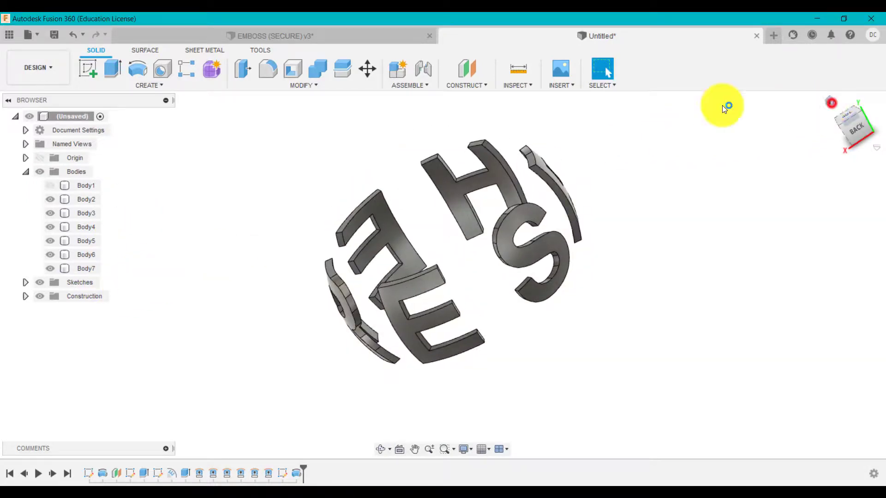
pyautogui.click(49, 185)
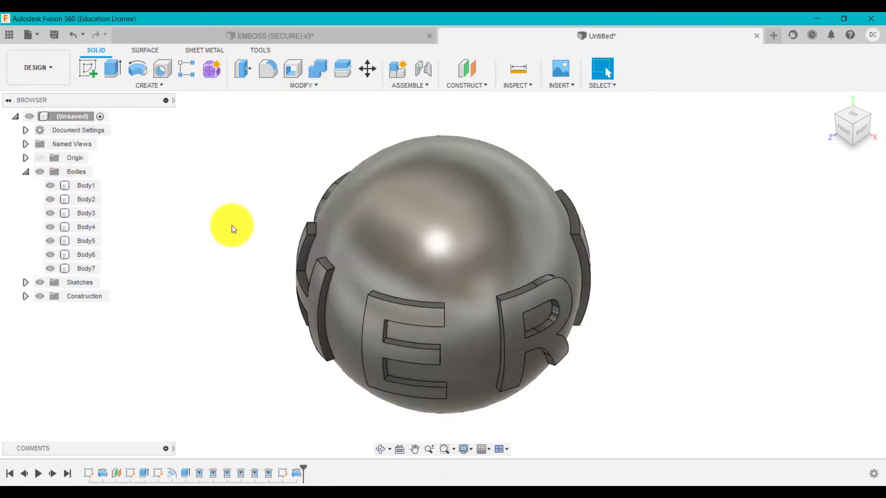
# Apply the blue Paint - Enamel Glossy (Blue) appearance from the favourites to the sphere body.
pyautogui.click(413, 205)
pyautogui.rightClick(413, 206)
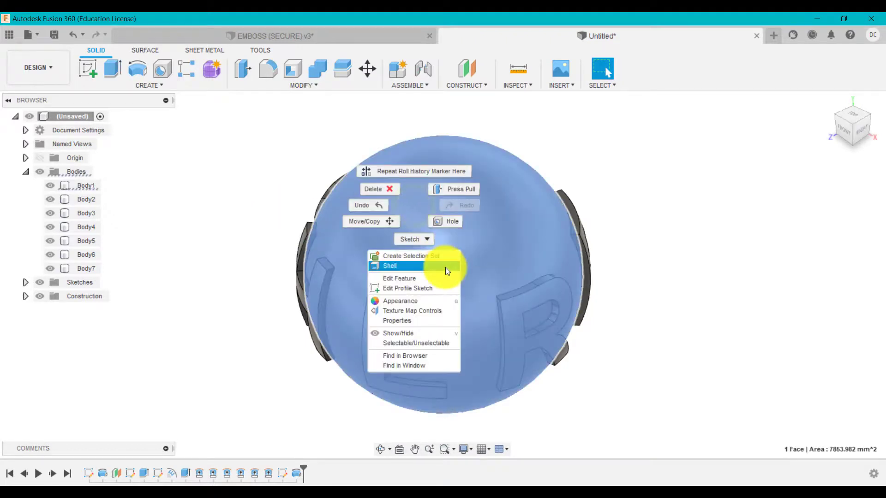
pyautogui.click(438, 300)
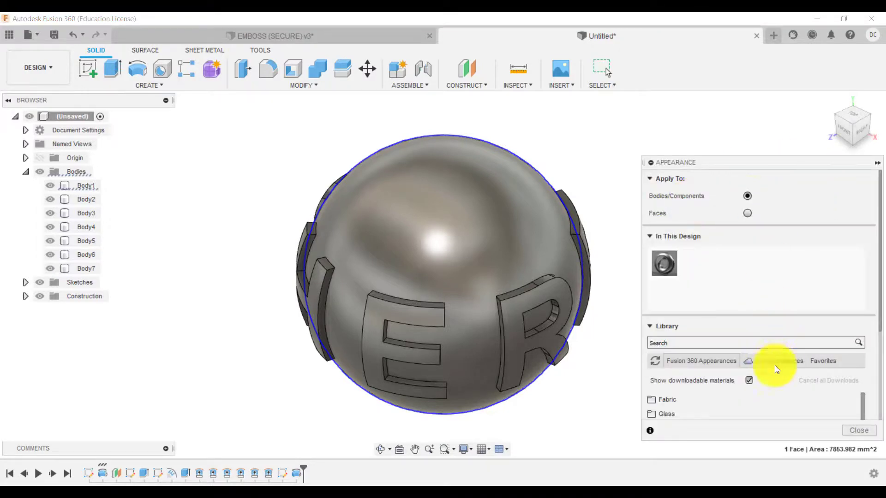
pyautogui.click(822, 361)
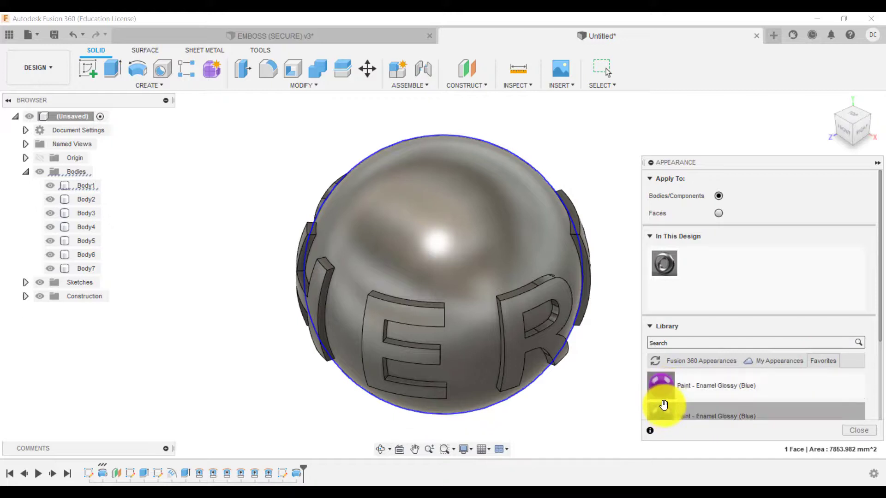
pyautogui.scroll(-1, 664, 390)
pyautogui.moveTo(664, 386); pyautogui.dragTo(538, 248)
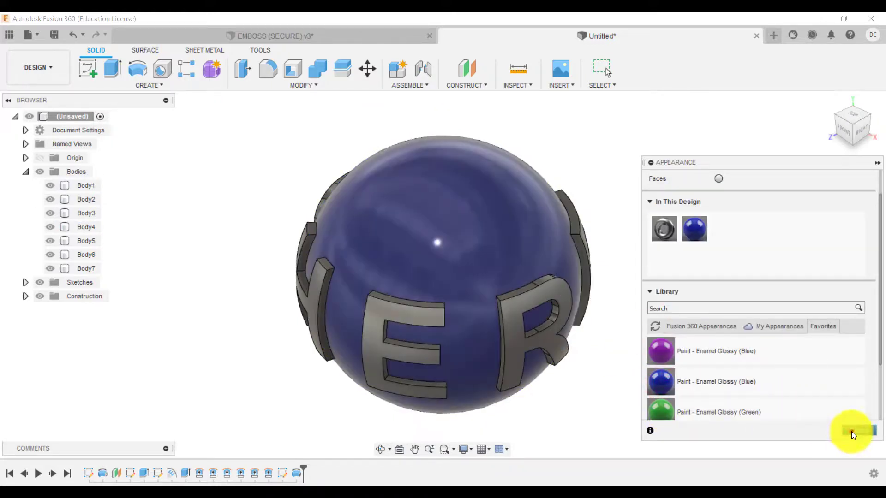
# Close the appearance settings and combine the sphere, as target body, with all six letter bodies using the Join operation.
pyautogui.click(851, 431)
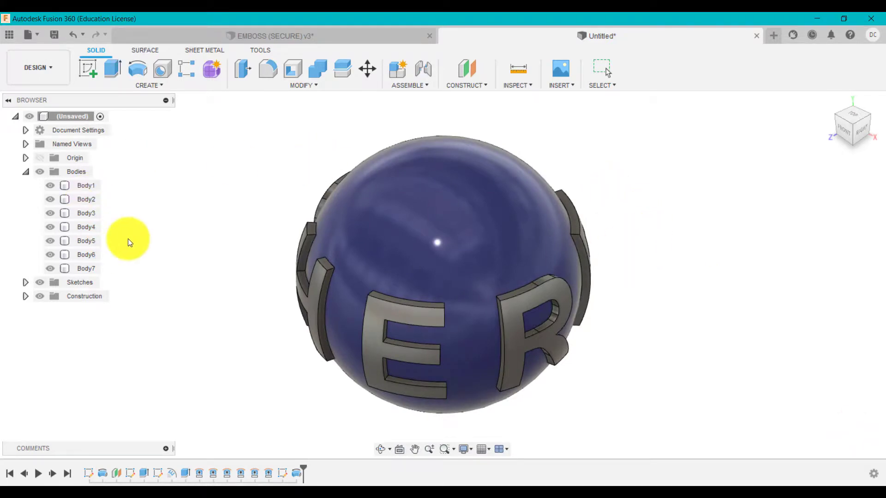
pyautogui.scroll(-2, 128, 239)
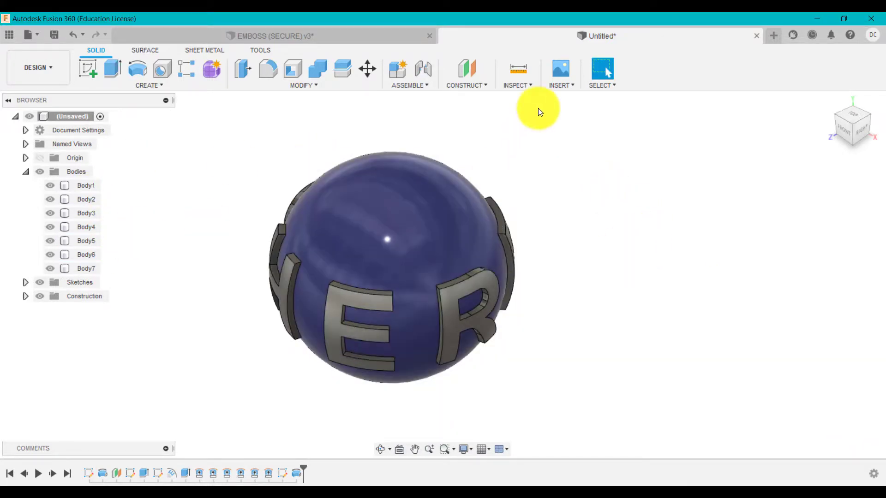
pyautogui.click(323, 66)
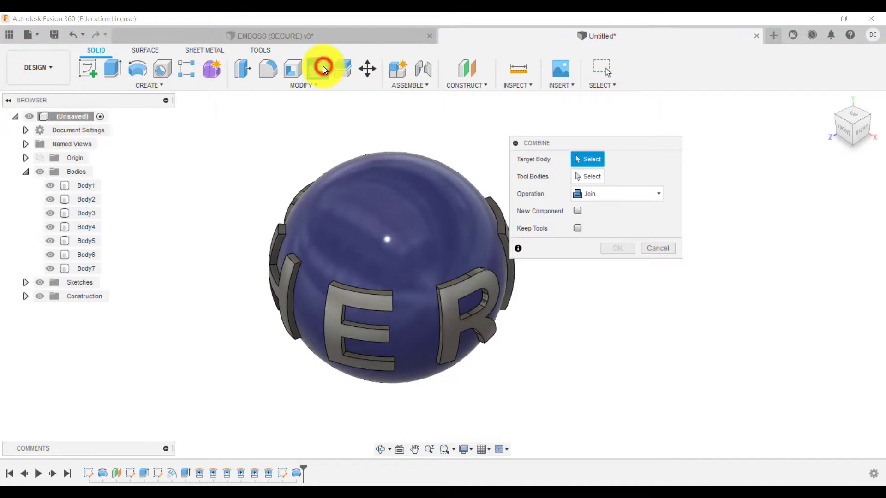
pyautogui.click(436, 229)
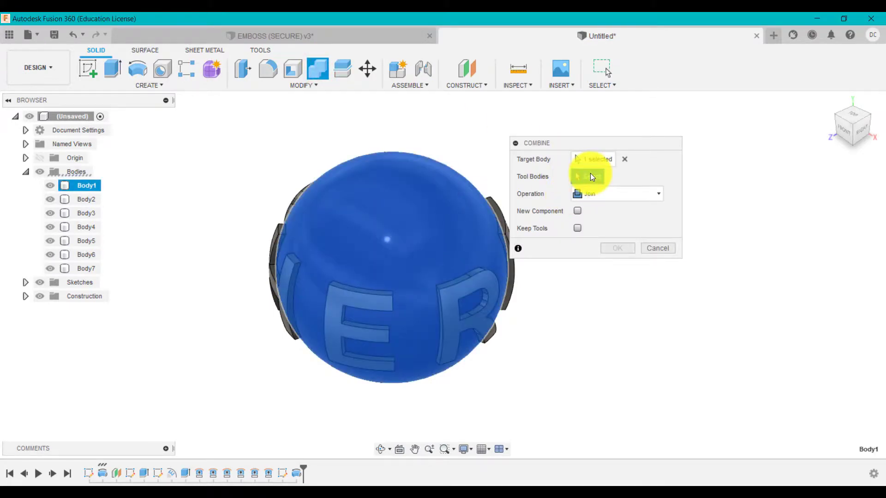
pyautogui.click(473, 285)
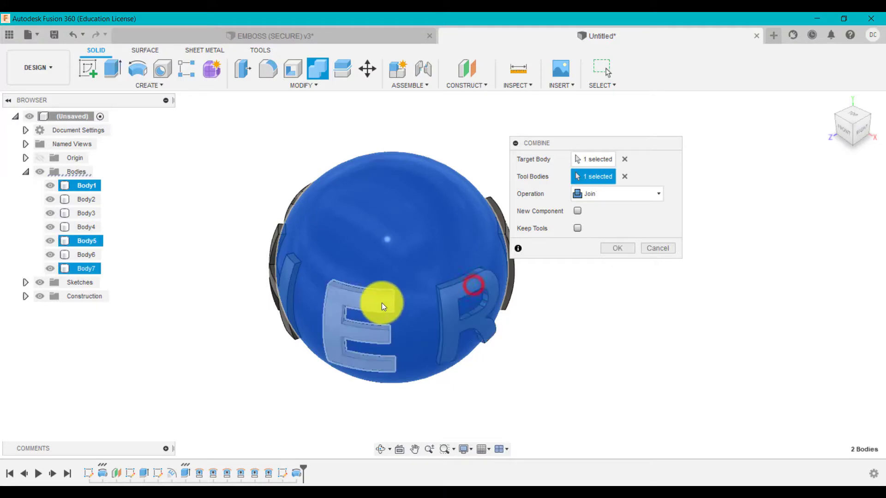
pyautogui.click(381, 303)
pyautogui.keyDown('shift'); pyautogui.moveTo(297, 273); pyautogui.dragTo(234, 275, button='middle'); pyautogui.keyUp('shift')
pyautogui.click(348, 211)
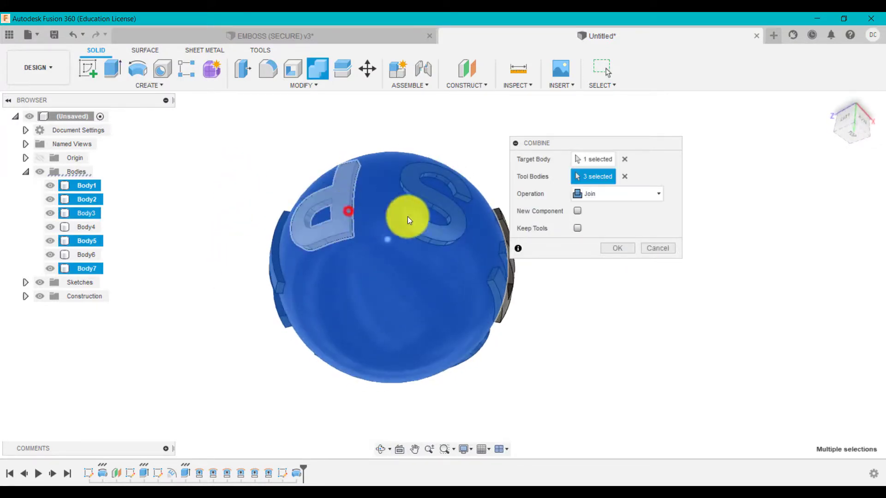
pyautogui.click(446, 227)
pyautogui.keyDown('shift'); pyautogui.moveTo(553, 293); pyautogui.dragTo(421, 214, button='middle'); pyautogui.keyUp('shift')
pyautogui.click(421, 217)
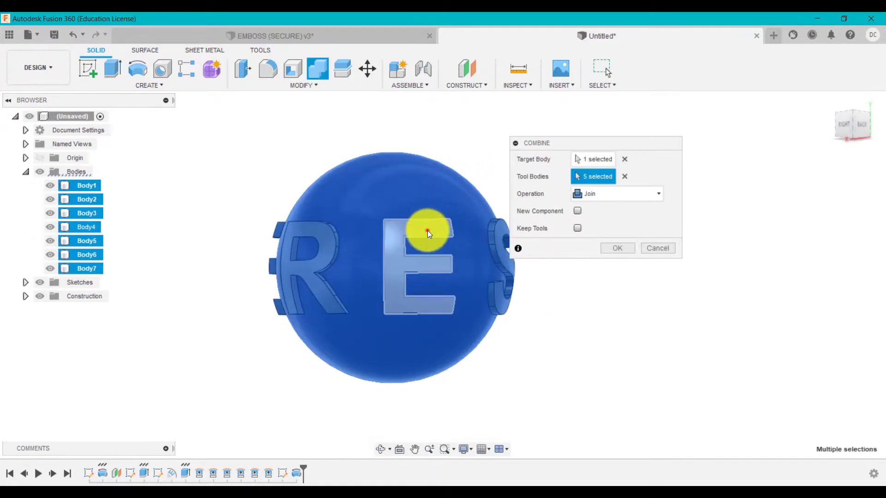
pyautogui.click(829, 102)
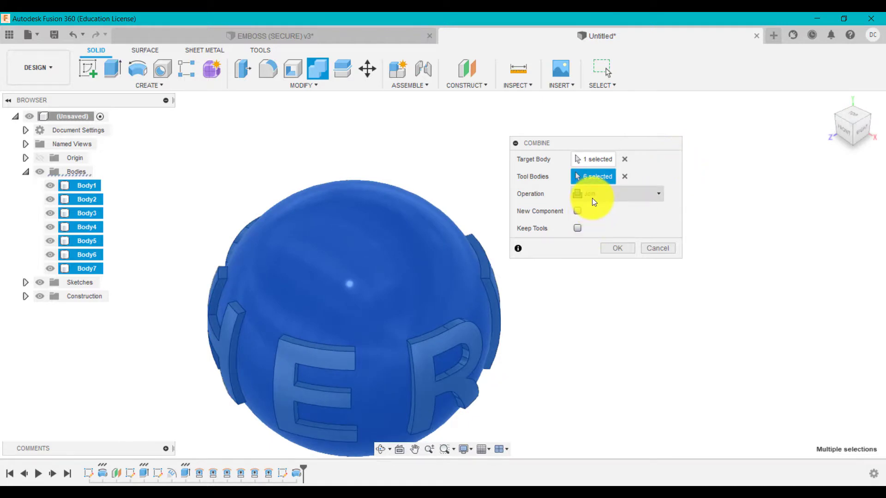
pyautogui.click(614, 250)
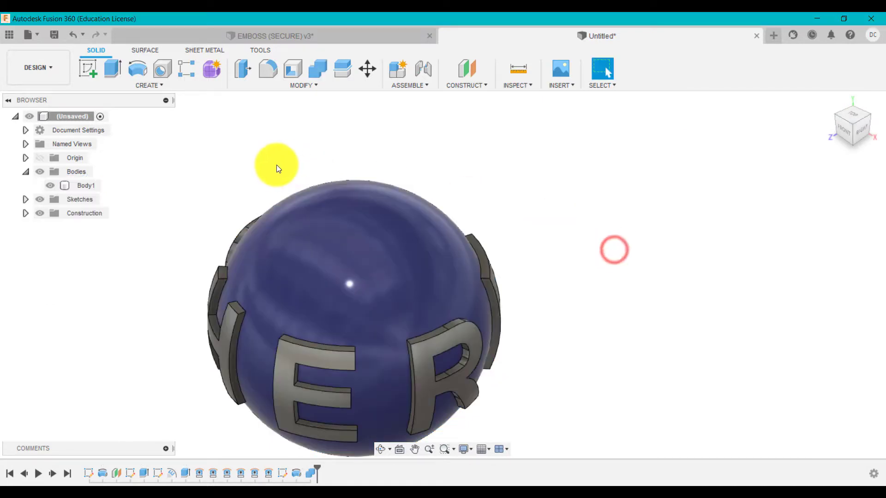
# Temporarily hide the combined body, Body1, and show it again to check what it contains.
pyautogui.scroll(-1, 179, 189)
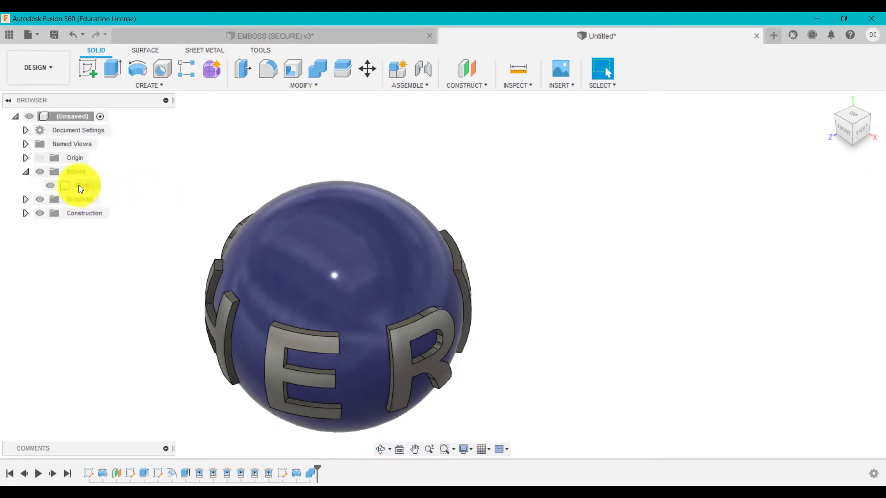
pyautogui.click(47, 183)
pyautogui.click(46, 184)
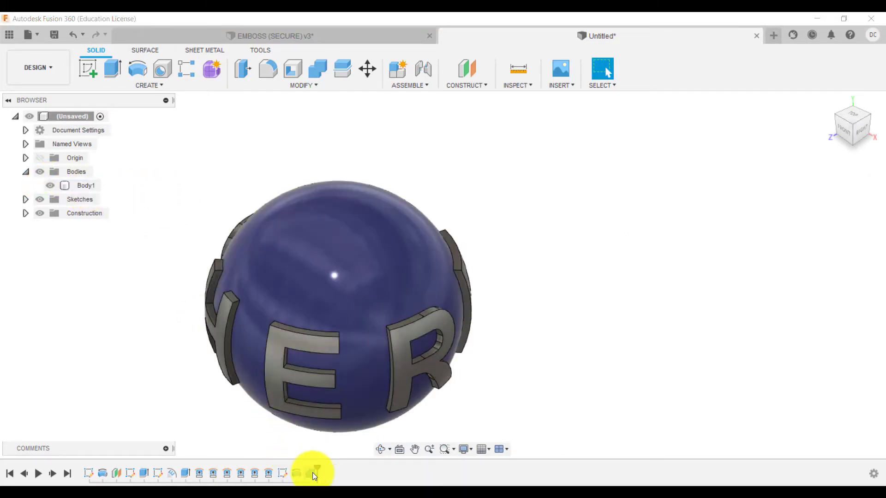
# Edit the Combine feature at the end of the timeline to turn on Keep Tools.
pyautogui.rightClick(312, 473)
pyautogui.click(358, 369)
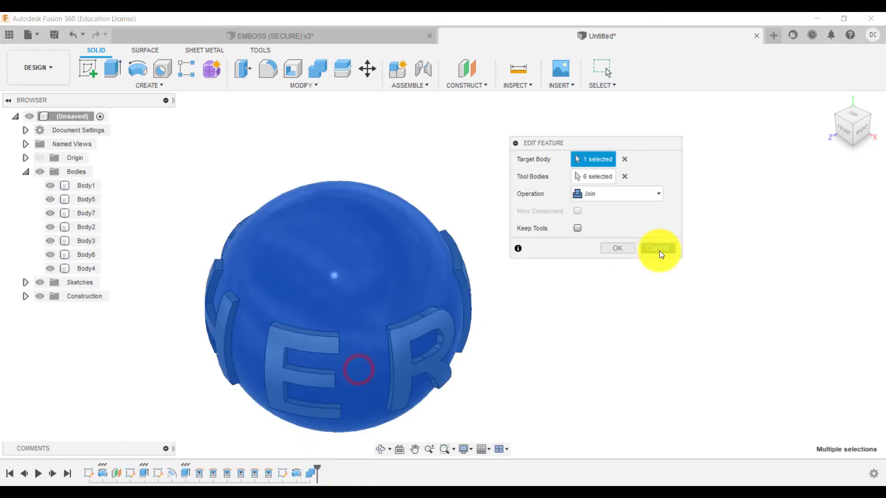
pyautogui.click(578, 228)
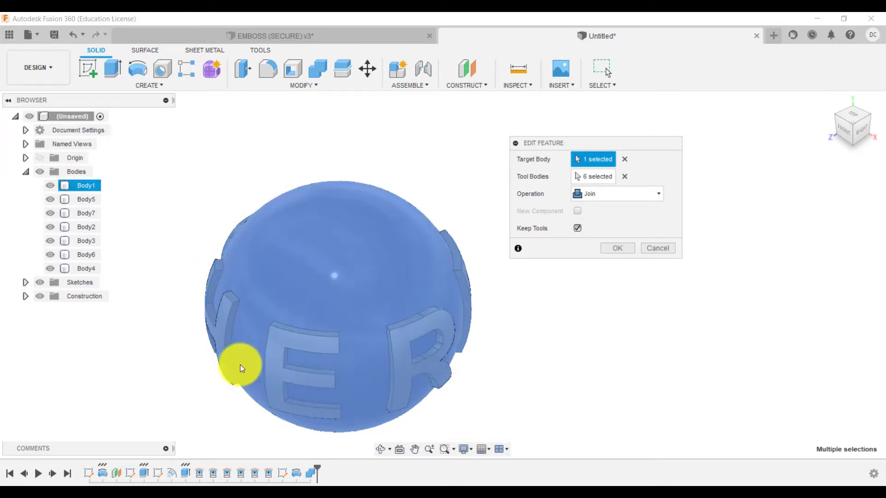
pyautogui.click(577, 229)
pyautogui.click(618, 249)
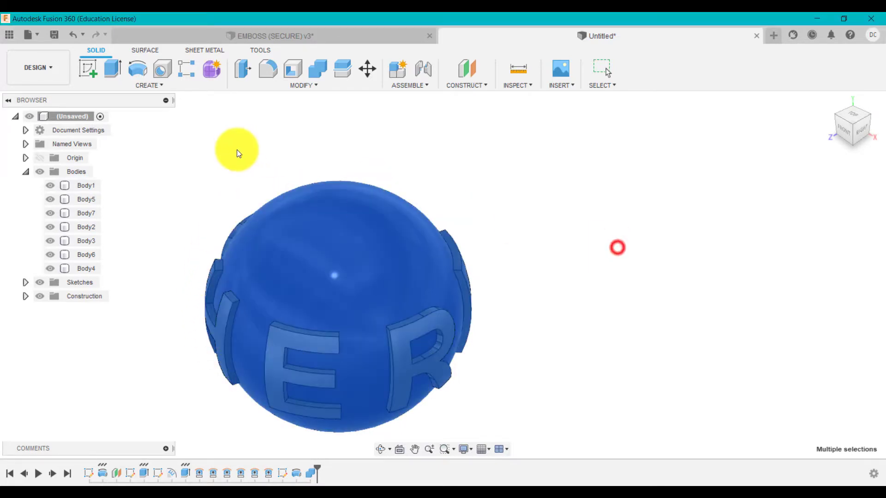
# Temporarily hide Body1 to inspect the separate letter bodies, and show it again.
pyautogui.click(52, 186)
pyautogui.click(53, 186)
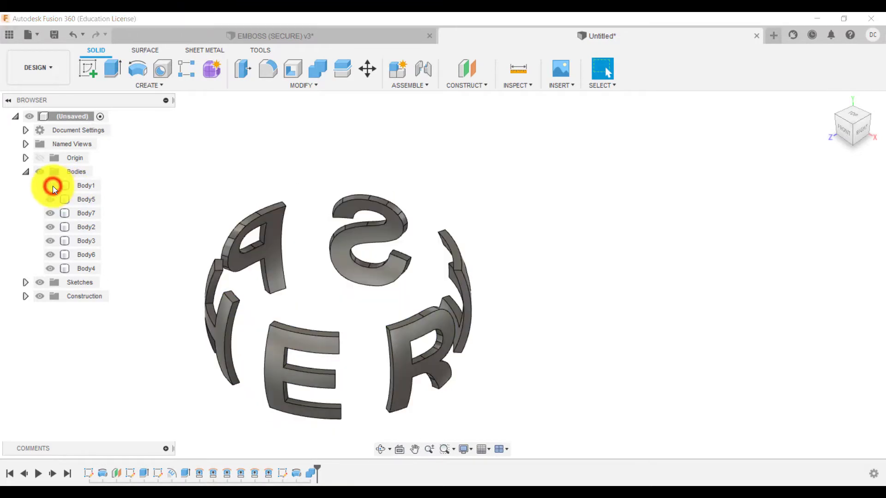
pyautogui.click(53, 187)
# Hide the six separate letter bodies one by one, and toggle Body1 off and on to examine its lettering.
pyautogui.click(50, 200)
pyautogui.click(50, 217)
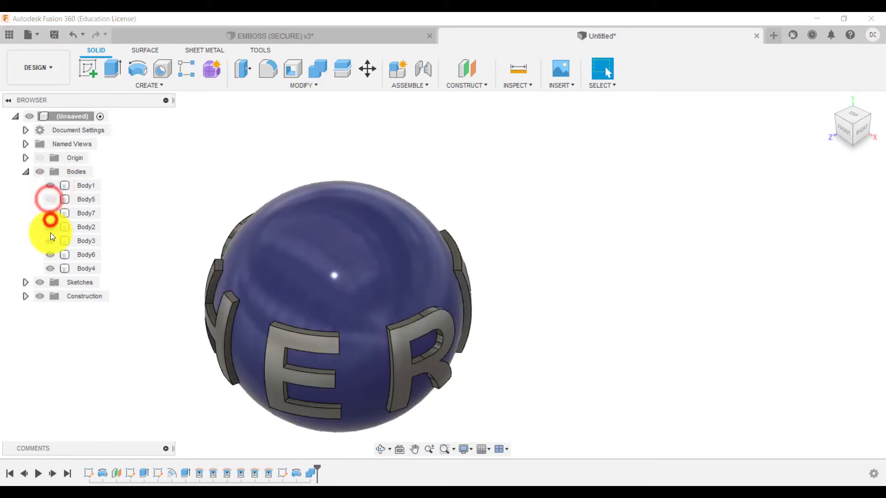
pyautogui.click(51, 235)
pyautogui.click(50, 242)
pyautogui.click(51, 257)
pyautogui.click(51, 267)
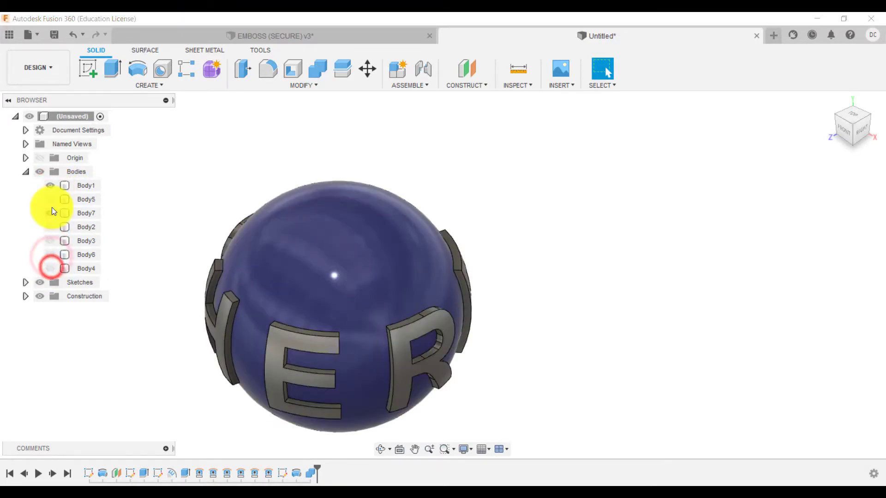
pyautogui.click(51, 213)
pyautogui.click(53, 185)
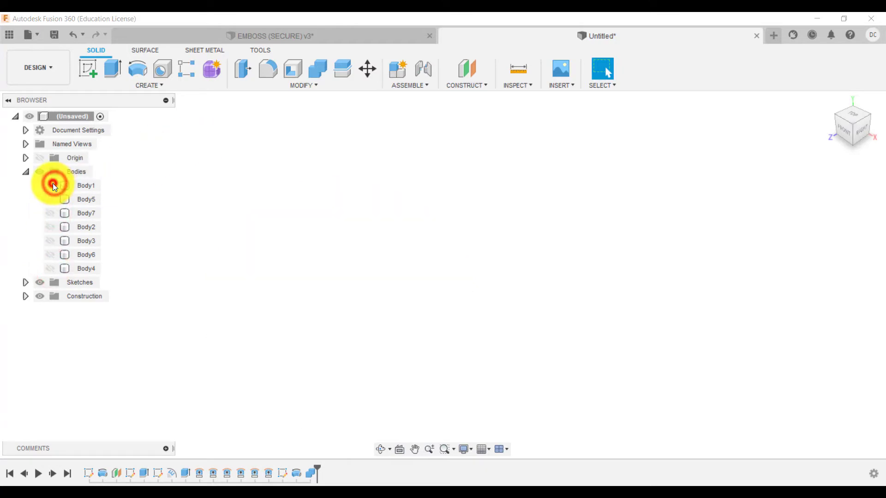
pyautogui.click(50, 186)
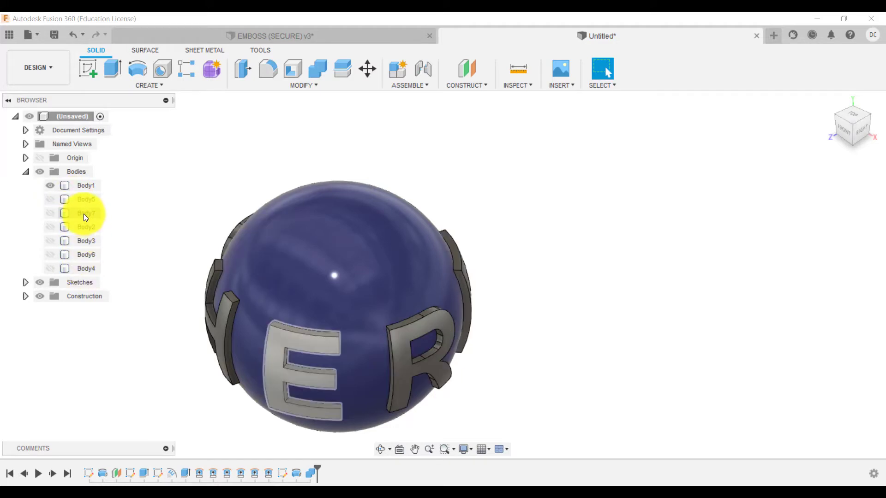
# Edit the Combine feature to turn Keep Tools off again, and return the model to the home view.
pyautogui.rightClick(309, 471)
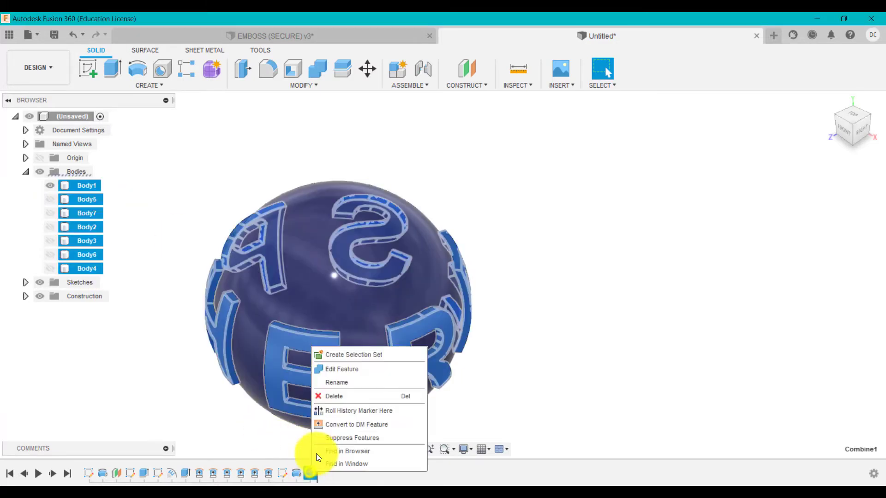
pyautogui.click(348, 373)
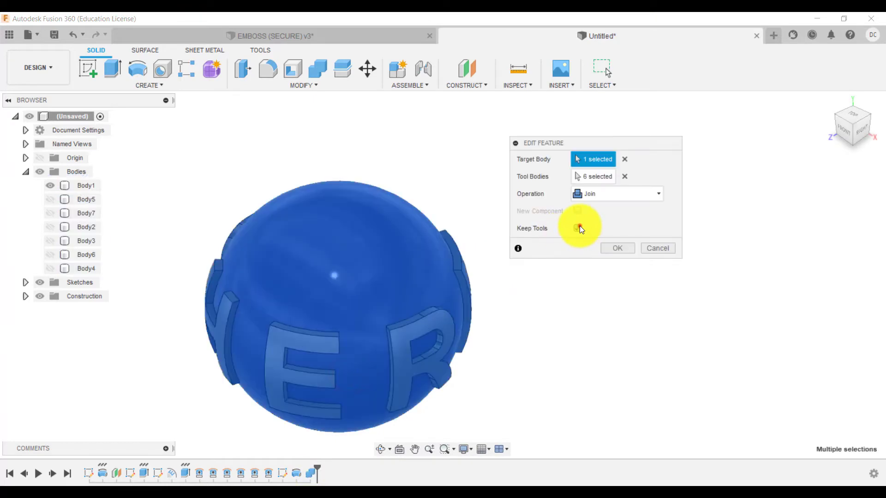
pyautogui.click(577, 228)
pyautogui.click(627, 248)
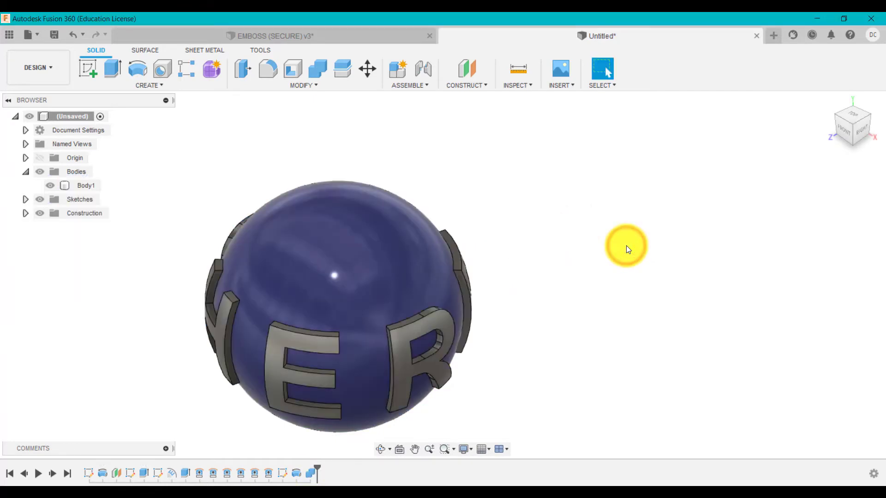
pyautogui.click(832, 103)
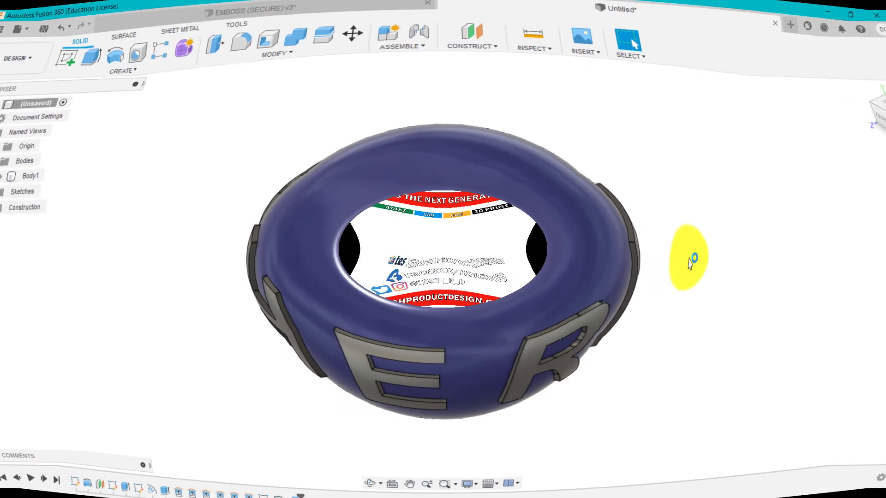